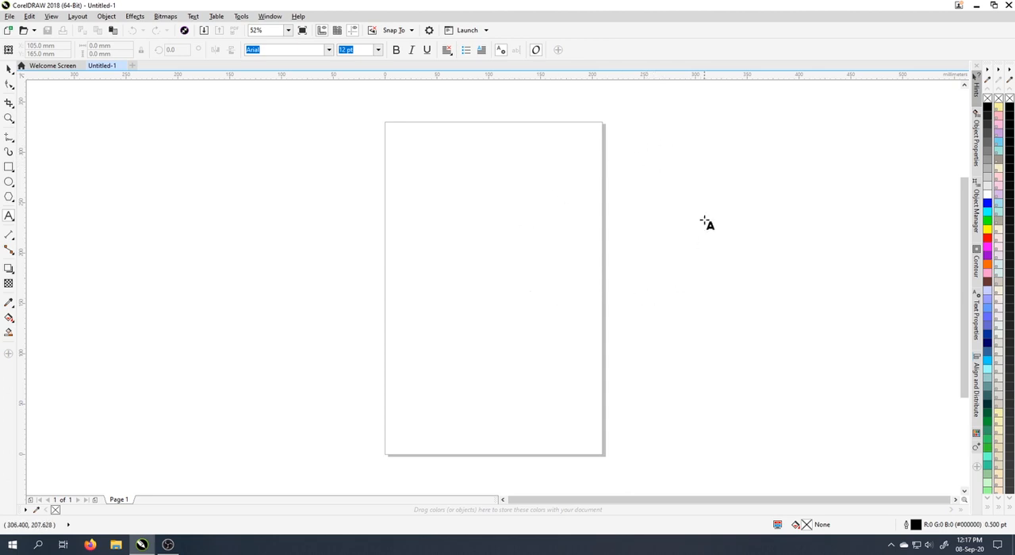
Add the artistic text "Pemotongan & pengabungan objek" in the empty area beside the page.
{"action": "left_click", "coordinate": [643, 167]}
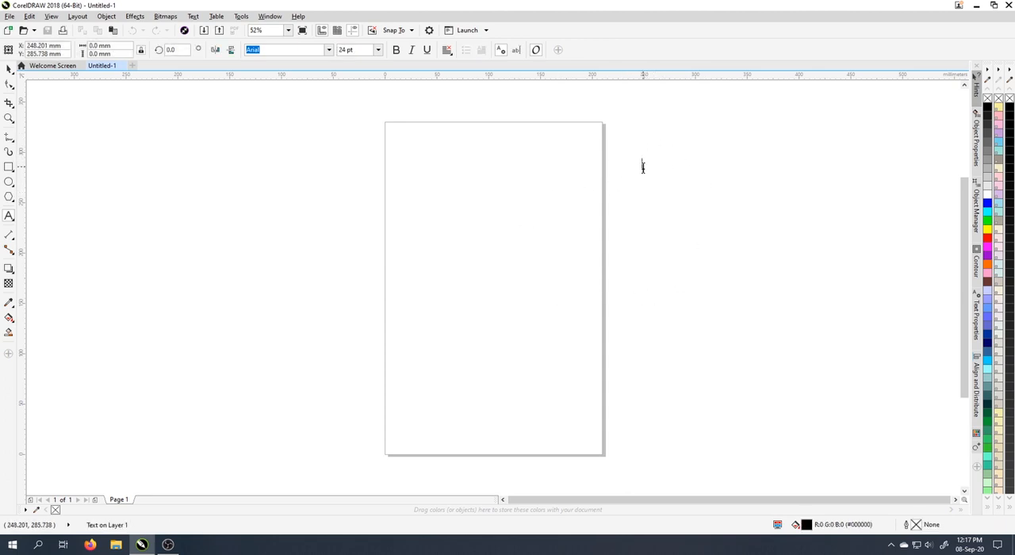
{"action": "type", "text": "Pemo"}
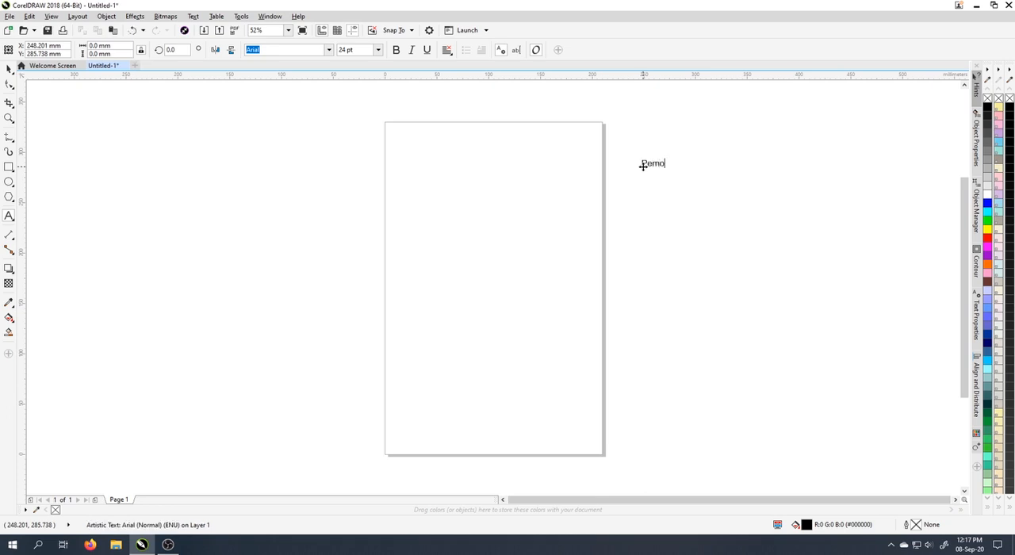
{"action": "type", "text": "tongan & pengabunga"}
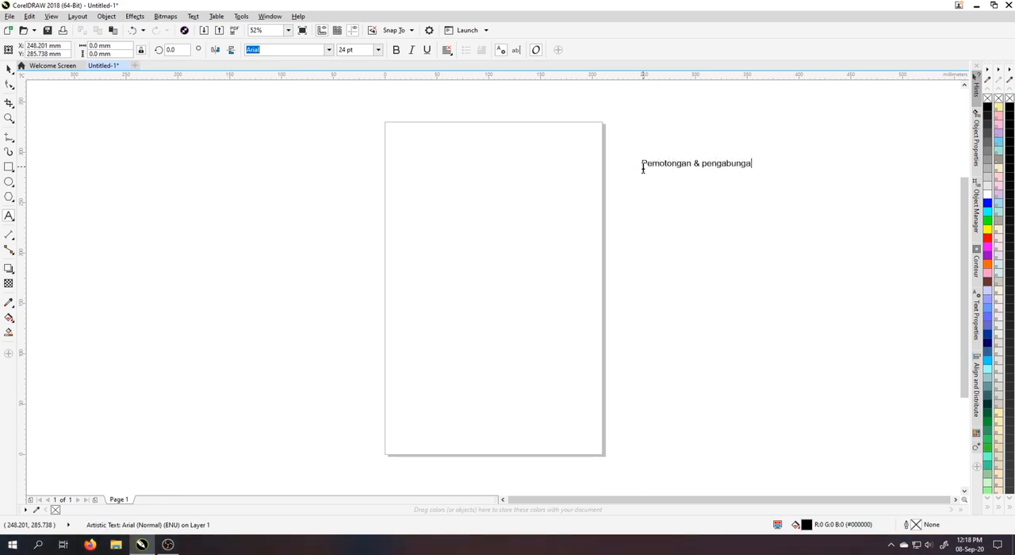
{"action": "type", "text": "n objek"}
{"action": "left_click", "coordinate": [9, 69]}
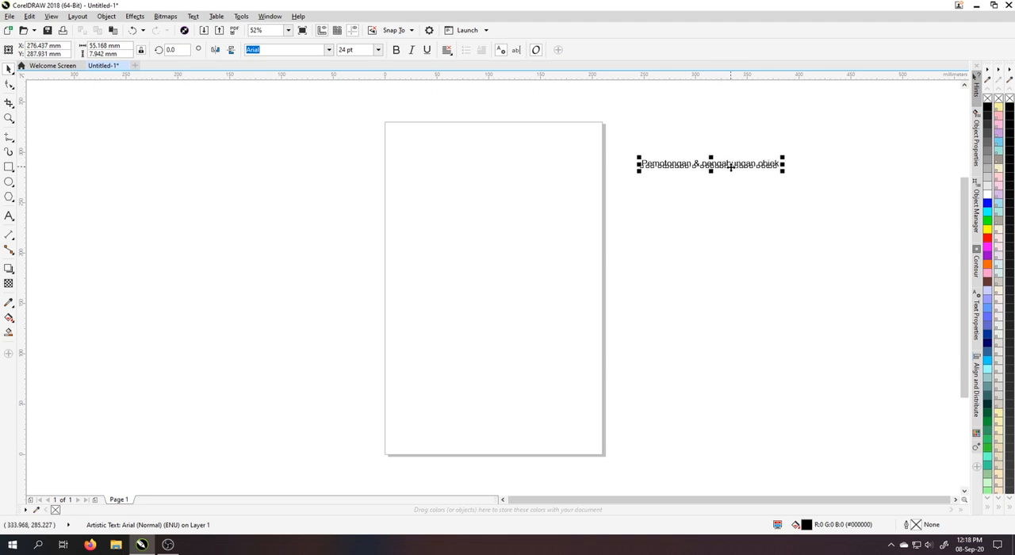
Move the title text to the head of the page and enlarge it to about 199 mm wide.
{"action": "left_click_drag", "start_coordinate": [731, 169], "coordinate": [474, 139]}
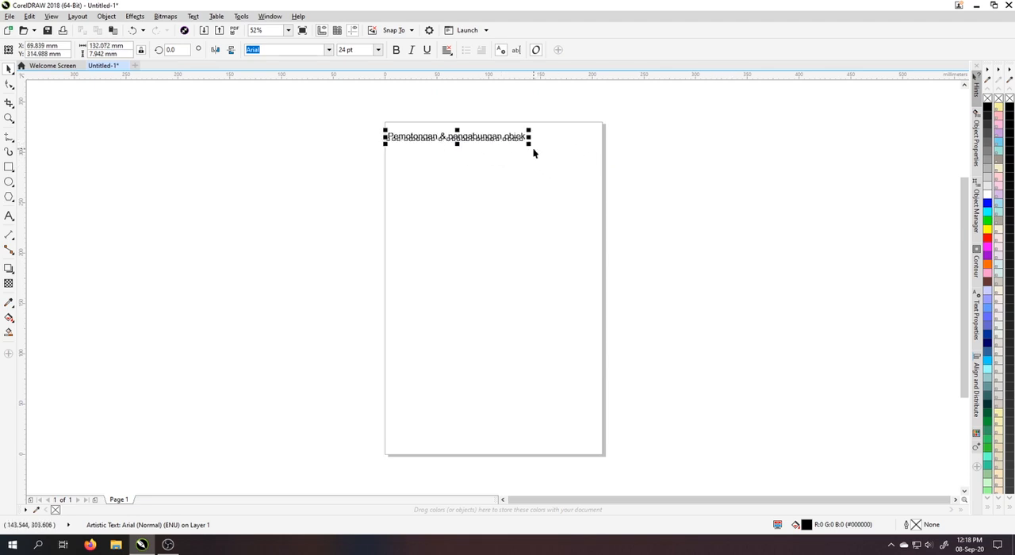
{"action": "left_click_drag", "start_coordinate": [534, 152], "coordinate": [587, 147]}
{"action": "left_click", "coordinate": [694, 175]}
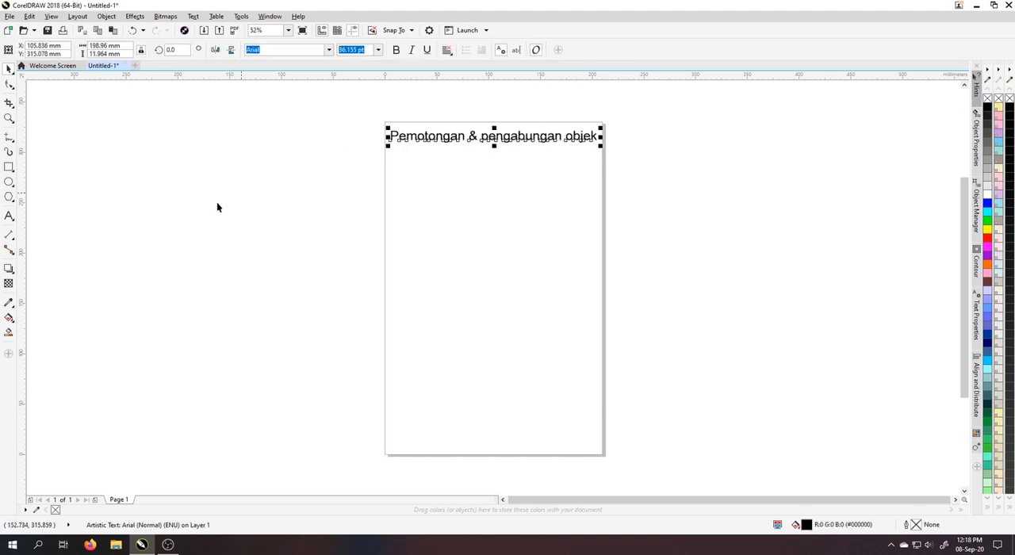
{"action": "left_click", "coordinate": [171, 204]}
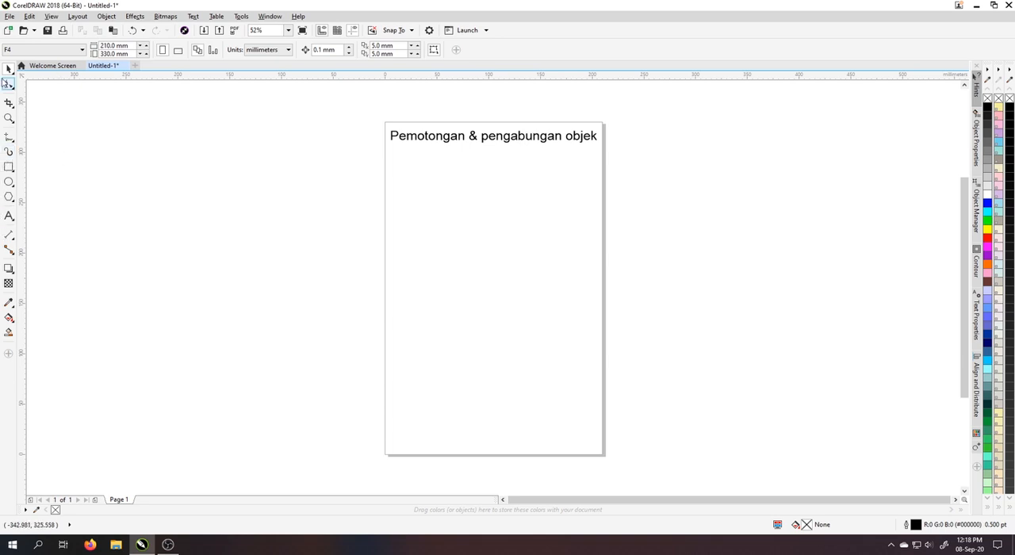
Duplicate the title just below itself and replace the copy's text with "Penggabungan".
{"action": "left_click", "coordinate": [413, 135]}
{"action": "left_click_drag", "start_coordinate": [412, 136], "coordinate": [426, 163]}
{"action": "left_click", "coordinate": [426, 162]}
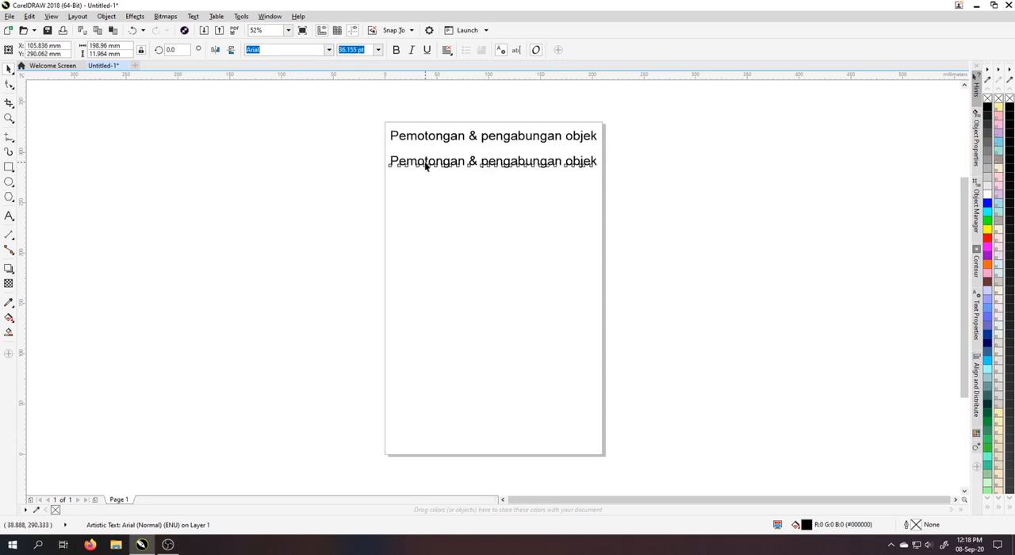
{"action": "key", "text": "ctrl+a"}
{"action": "type", "text": "Pe"}
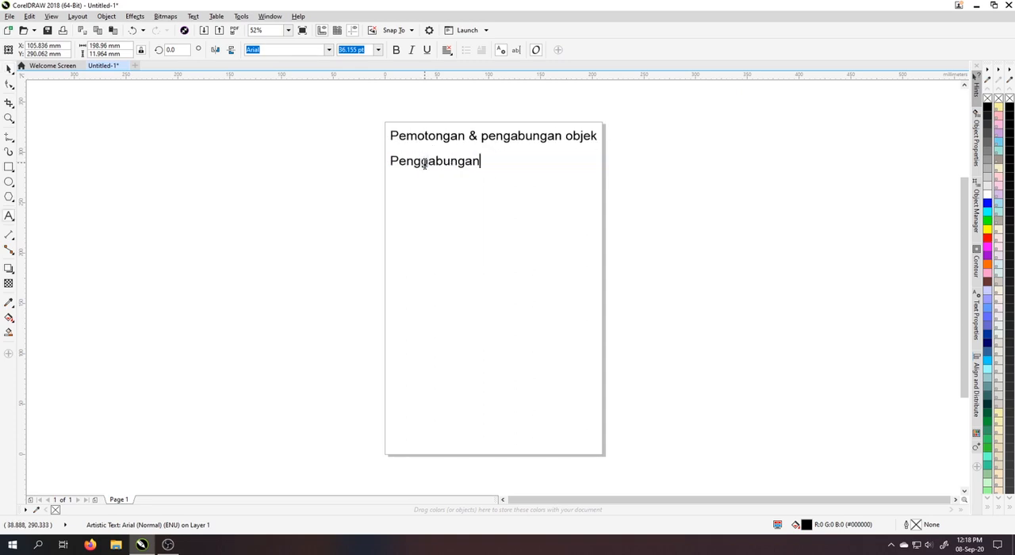
{"action": "key", "text": "ctrl+space"}
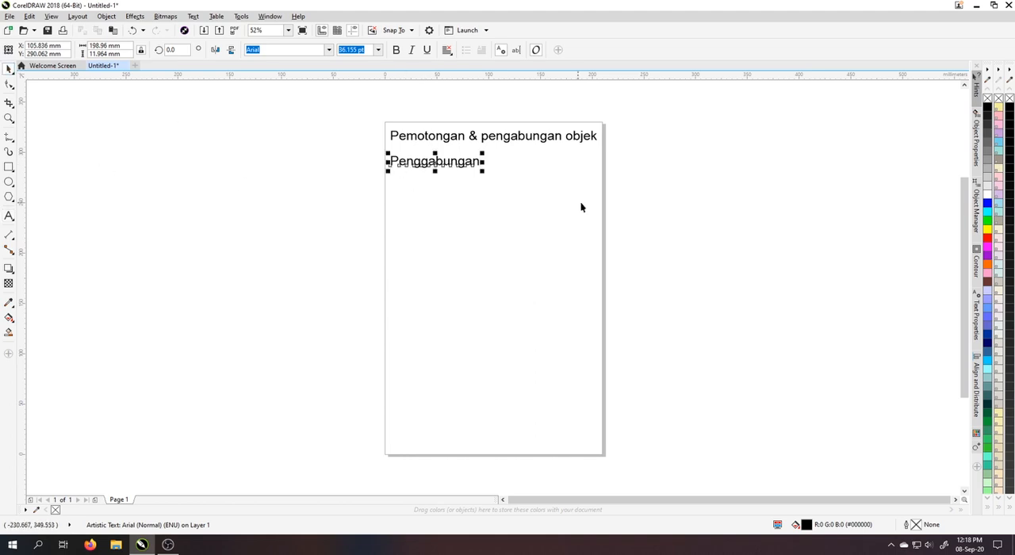
Scale the "Penggabungan" subheading down to about 53 mm wide.
{"action": "left_click_drag", "start_coordinate": [486, 173], "coordinate": [441, 175]}
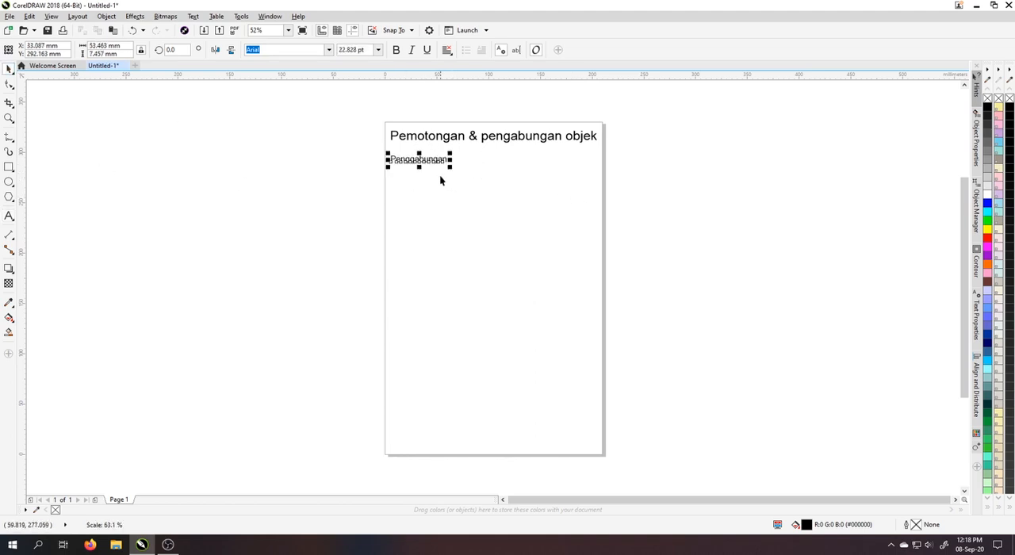
{"action": "scroll", "coordinate": [439, 177], "scroll_direction": "up", "scroll_amount": 2}
{"action": "left_click", "coordinate": [180, 179]}
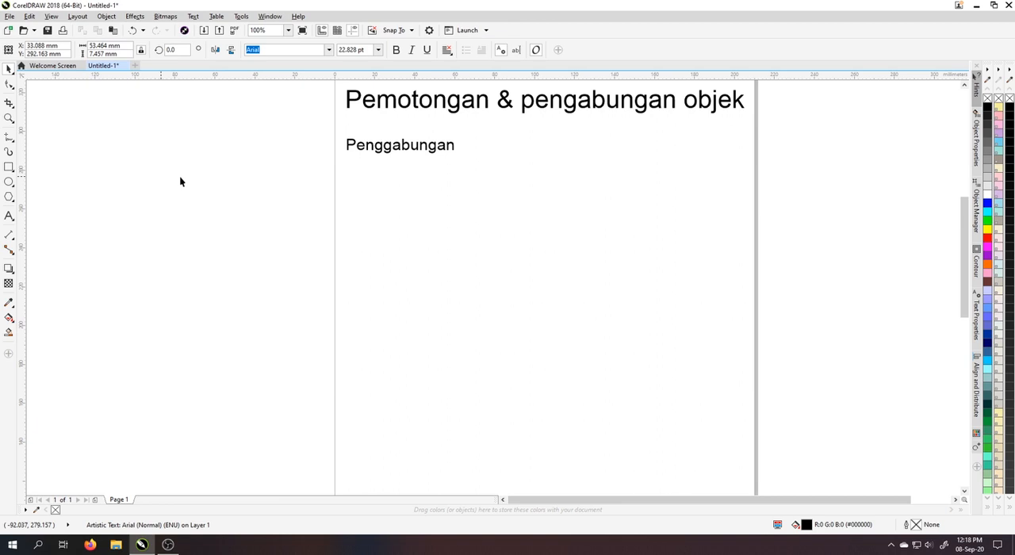
Extend the subheading to read "Penggabungan = weld" and move it slightly closer to the title.
{"action": "left_click", "coordinate": [452, 150]}
{"action": "double_click", "coordinate": [453, 149]}
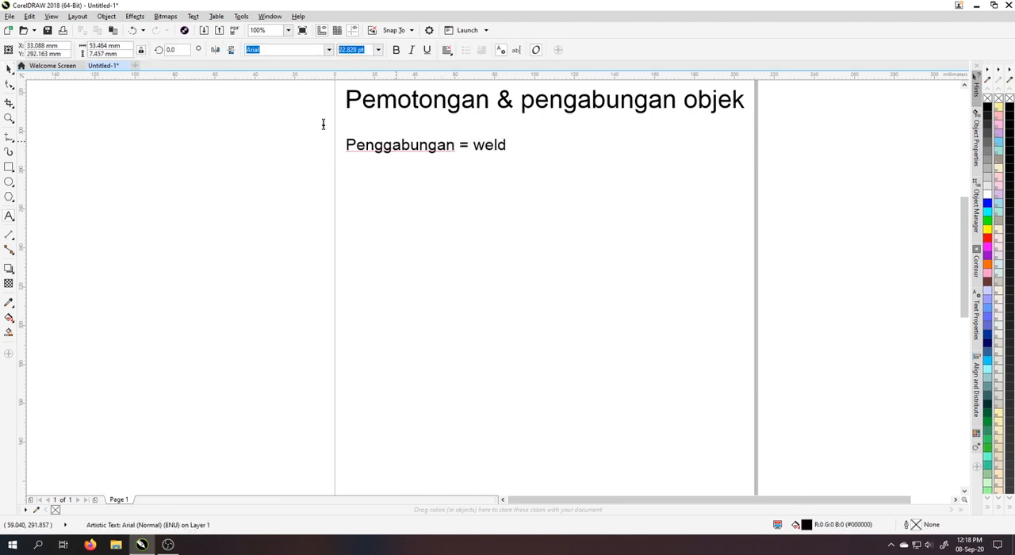
{"action": "left_click", "coordinate": [9, 69]}
{"action": "left_click", "coordinate": [542, 246]}
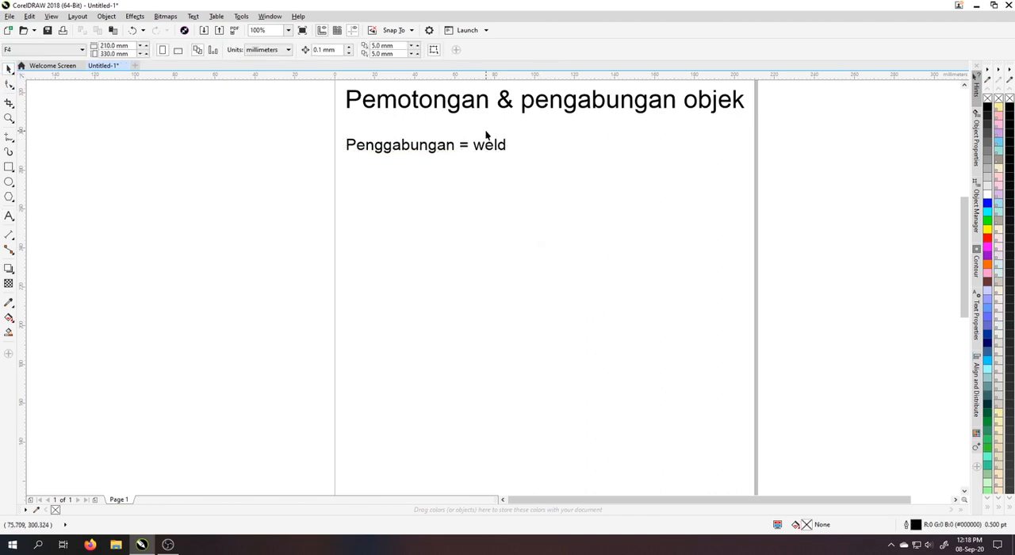
{"action": "left_click_drag", "start_coordinate": [499, 147], "coordinate": [499, 141]}
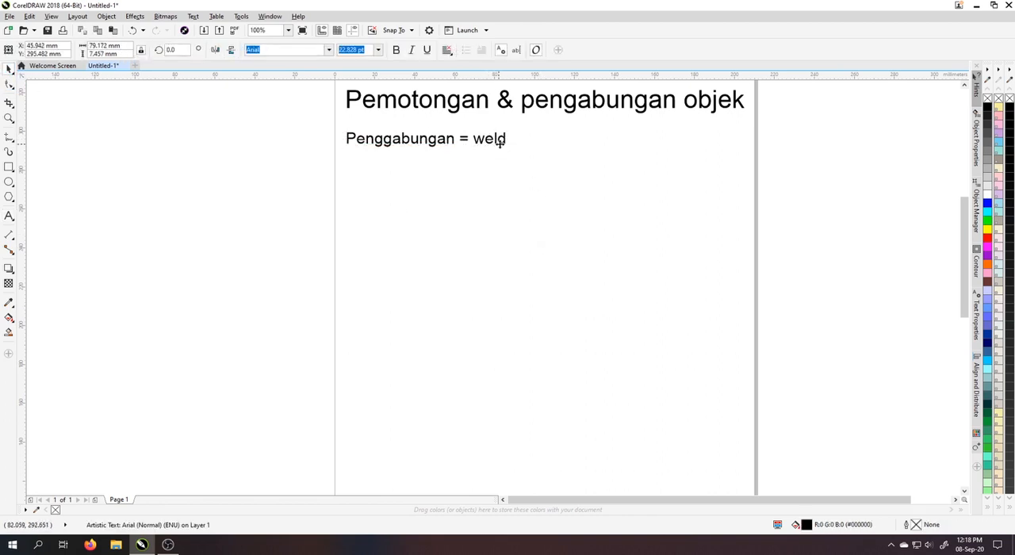
Draw a square about 36.5 mm wide below the subheading and fill it with light purple-blue (#9999FF).
{"action": "left_click", "coordinate": [10, 170]}
{"action": "left_click", "coordinate": [46, 168]}
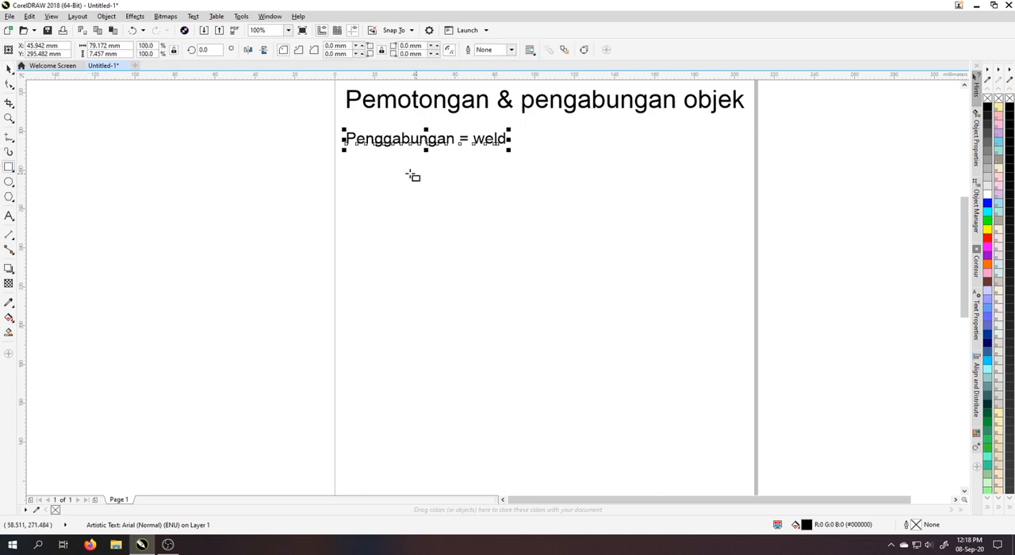
{"action": "left_click_drag", "start_coordinate": [365, 168], "coordinate": [441, 211]}
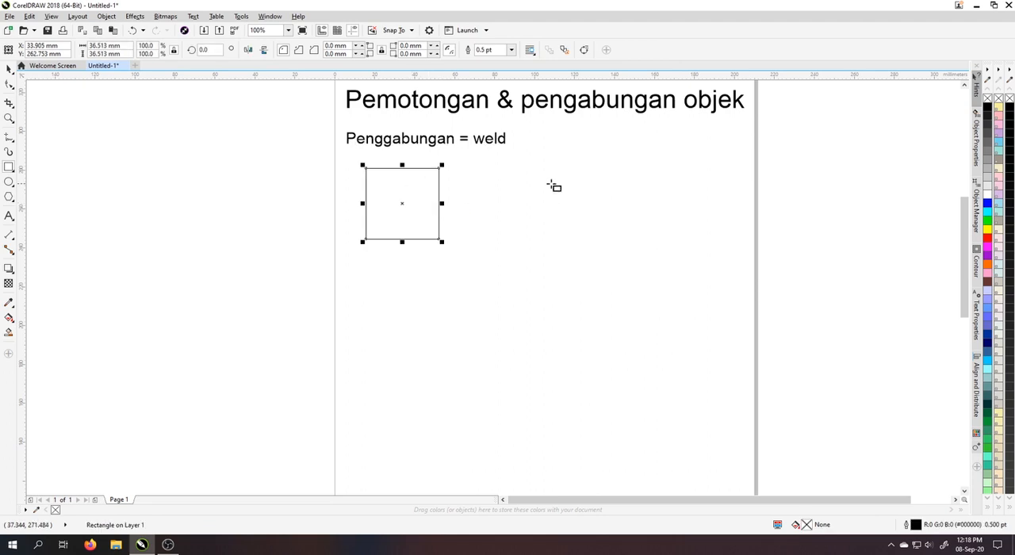
{"action": "left_click", "coordinate": [988, 299]}
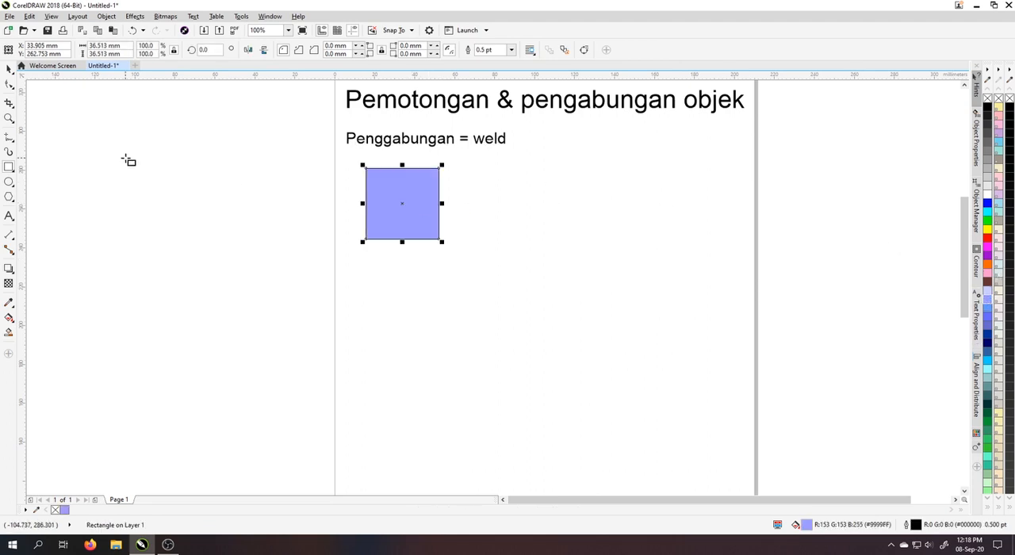
Draw a four-sided polygon about 50 mm wide, place it beside the square and fill it with bright blue.
{"action": "left_click", "coordinate": [9, 198]}
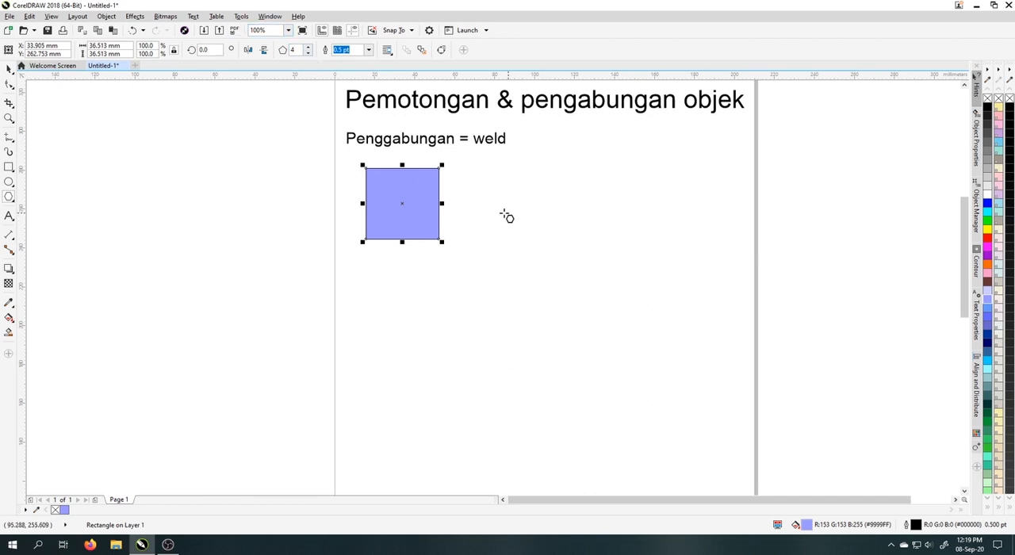
{"action": "left_click_drag", "start_coordinate": [470, 169], "coordinate": [576, 273]}
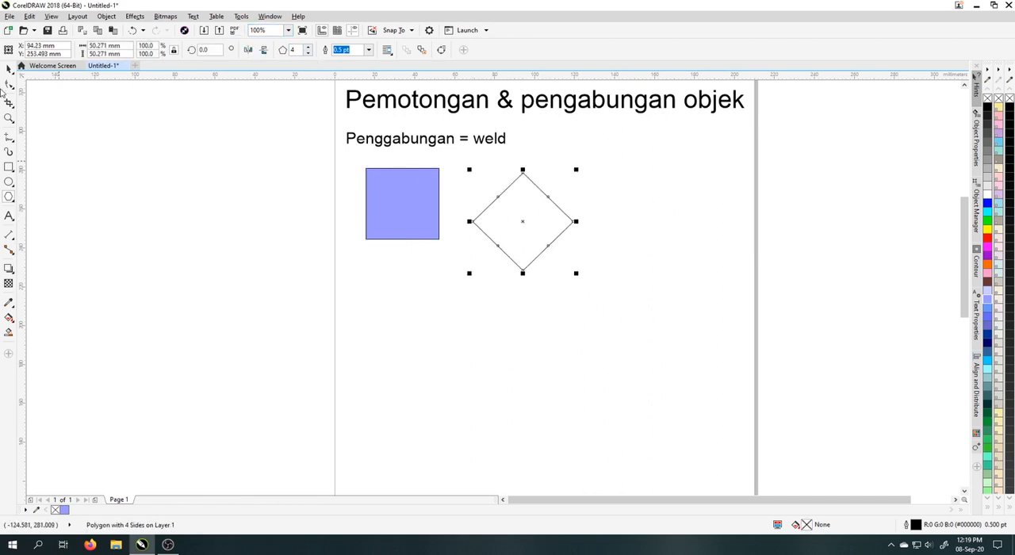
{"action": "left_click_drag", "start_coordinate": [516, 210], "coordinate": [502, 191]}
{"action": "left_click", "coordinate": [988, 361]}
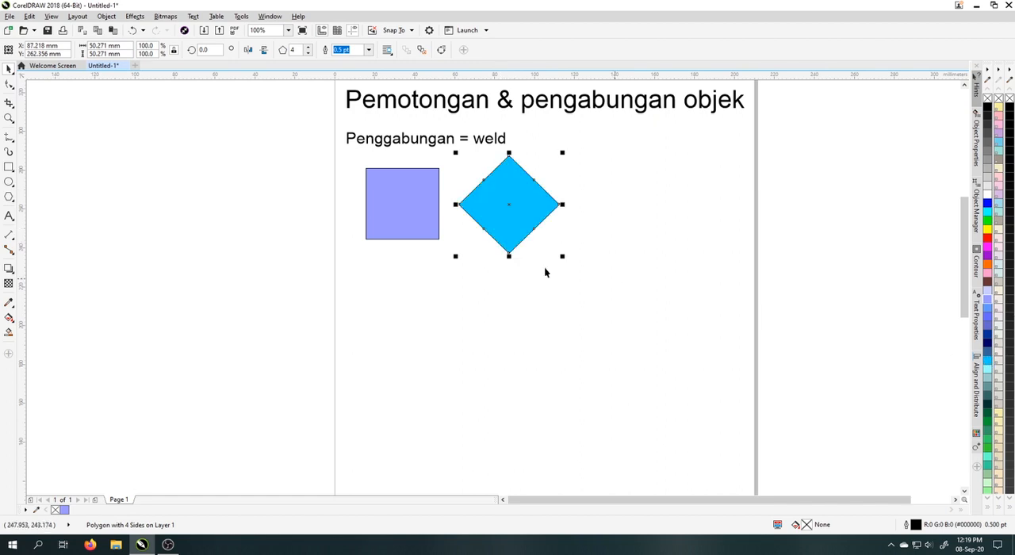
Move the square so it overlaps the diamond's near corner and align both shapes on their horizontal centre line.
{"action": "left_click", "coordinate": [424, 216]}
{"action": "left_click_drag", "start_coordinate": [410, 218], "coordinate": [451, 215]}
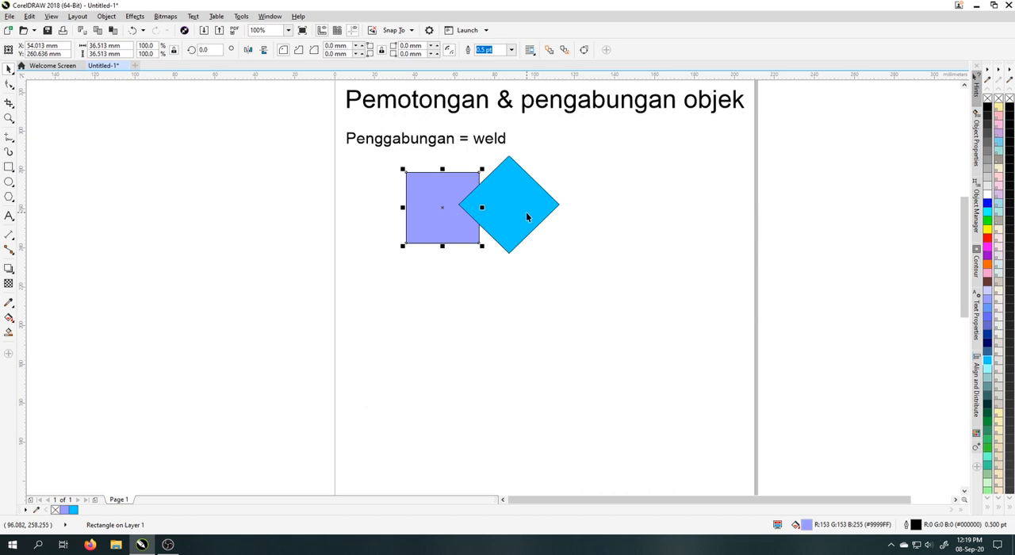
{"action": "left_click", "coordinate": [527, 214], "text": "shift"}
{"action": "left_click", "coordinate": [601, 281]}
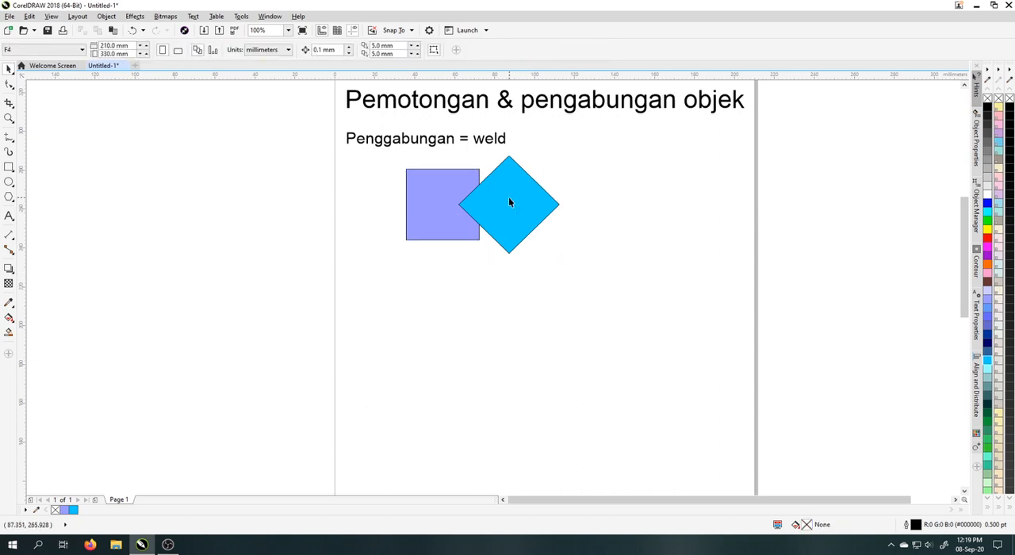
Move the square and diamond together to sit directly beneath the "Penggabungan = weld" subheading.
{"action": "left_click", "coordinate": [509, 198]}
{"action": "left_click", "coordinate": [444, 200], "text": "shift"}
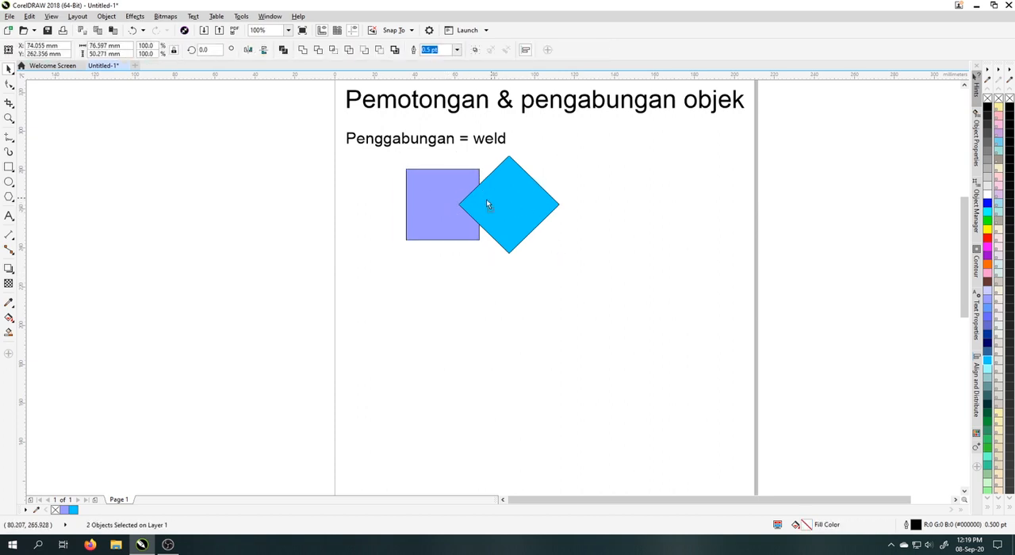
{"action": "left_click_drag", "start_coordinate": [488, 206], "coordinate": [434, 214]}
{"action": "left_click", "coordinate": [473, 263]}
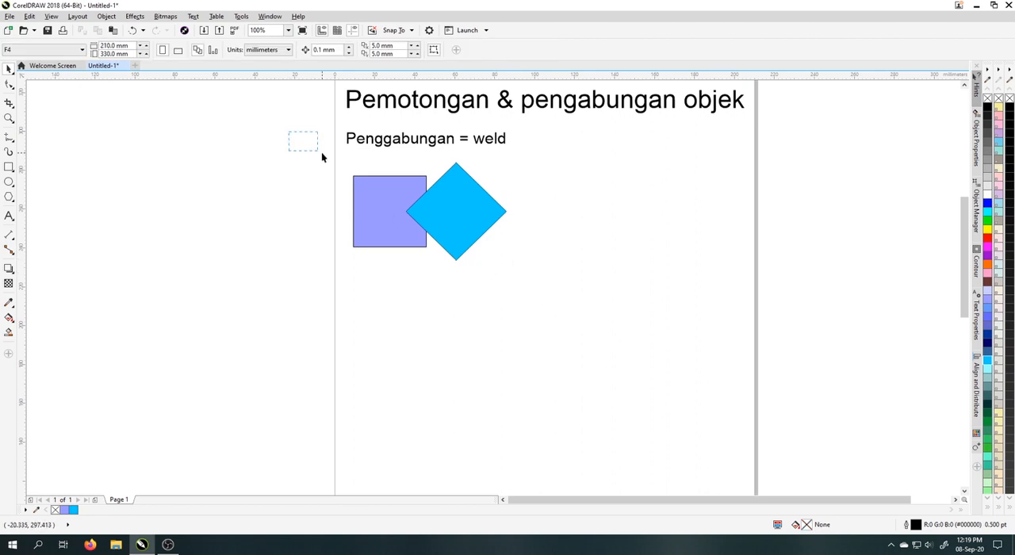
Weld the overlapping square and diamond into one shape and move it closer to the subheading.
{"action": "left_click_drag", "start_coordinate": [322, 154], "coordinate": [548, 272]}
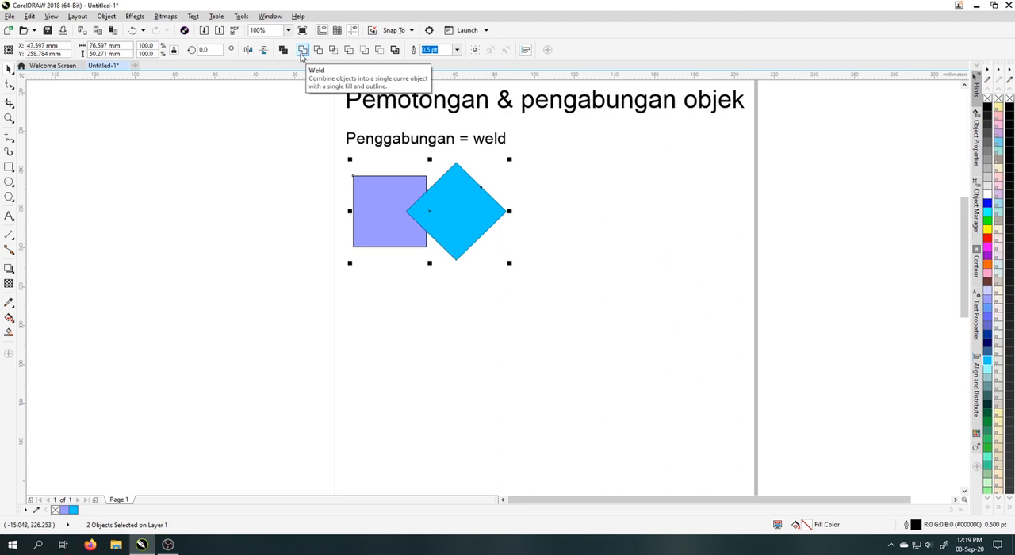
{"action": "left_click", "coordinate": [302, 50]}
{"action": "left_click", "coordinate": [563, 263]}
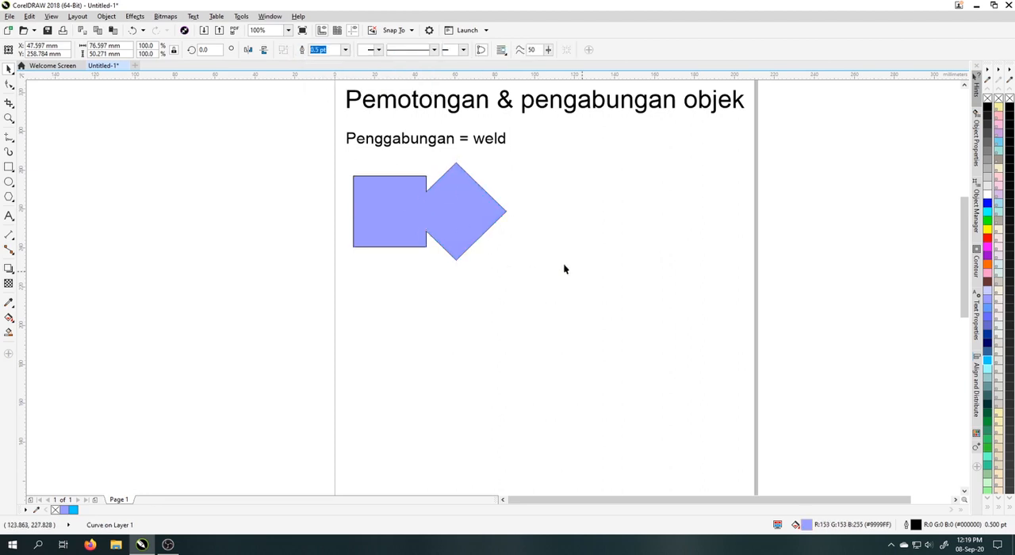
{"action": "left_click", "coordinate": [468, 218]}
{"action": "left_click_drag", "start_coordinate": [468, 219], "coordinate": [431, 197]}
Duplicate the subheading onto the welded shape and replace the copy's text with "Line".
{"action": "left_click", "coordinate": [507, 141]}
{"action": "left_click", "coordinate": [460, 146]}
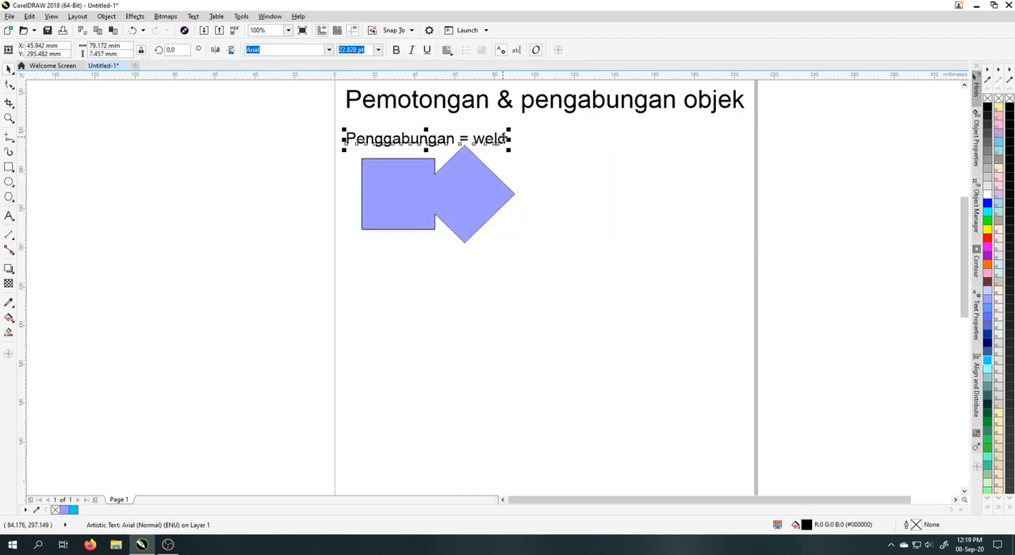
{"action": "left_click_drag", "start_coordinate": [460, 138], "coordinate": [458, 203]}
{"action": "key", "text": "ctrl+a"}
{"action": "type", "text": "Li"}
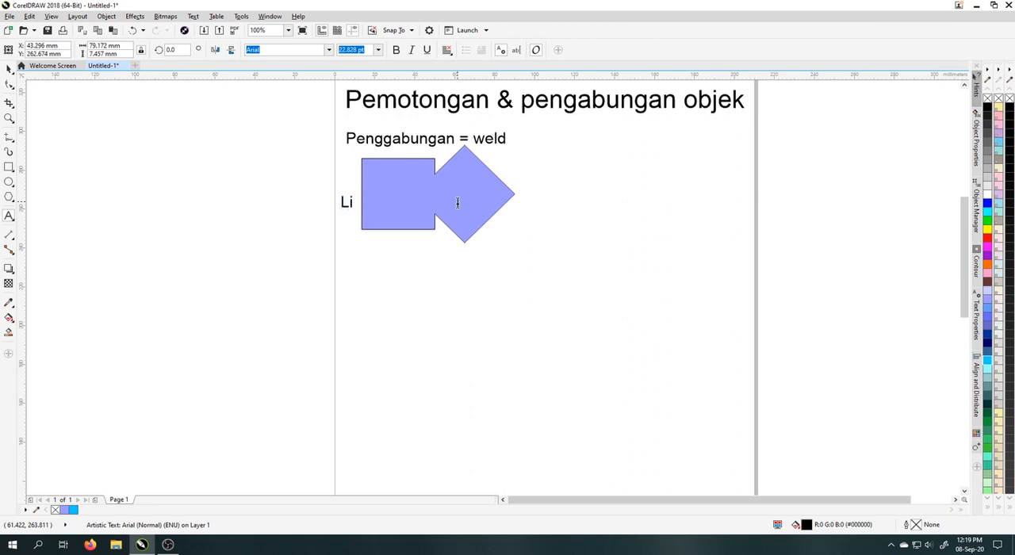
{"action": "left_click", "coordinate": [7, 71]}
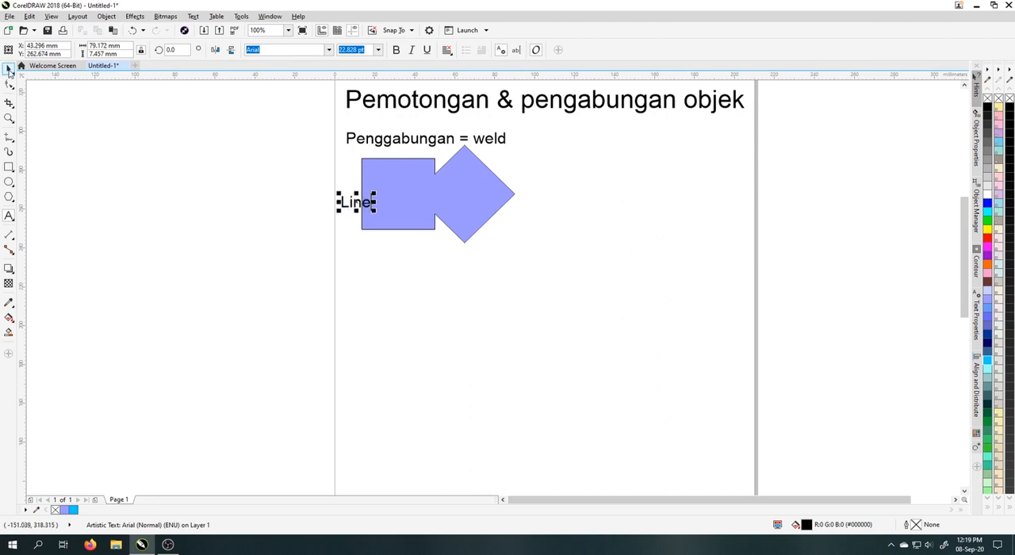
Centre the "Line" text horizontally and vertically on the welded shape.
{"action": "left_click", "coordinate": [438, 198], "text": "shift"}
{"action": "key", "text": "c"}
{"action": "key", "text": "e"}
{"action": "left_click", "coordinate": [466, 280]}
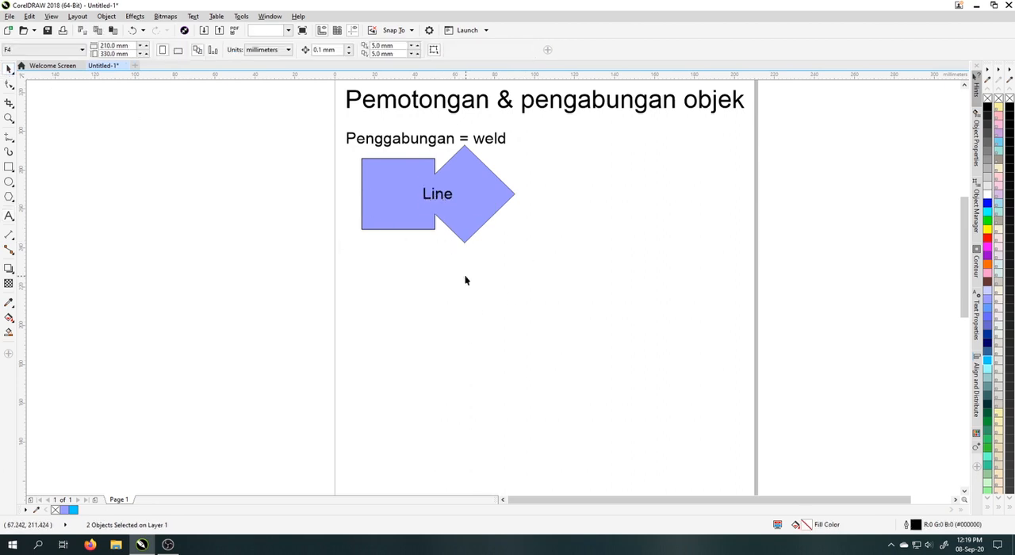
{"action": "left_click", "coordinate": [448, 199]}
{"action": "left_click", "coordinate": [484, 188]}
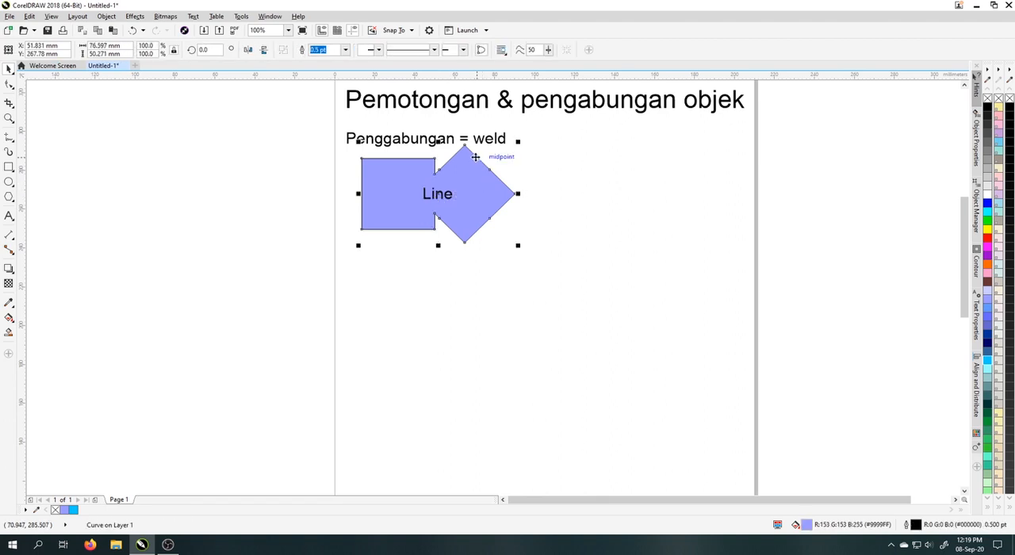
{"action": "left_click", "coordinate": [486, 148]}
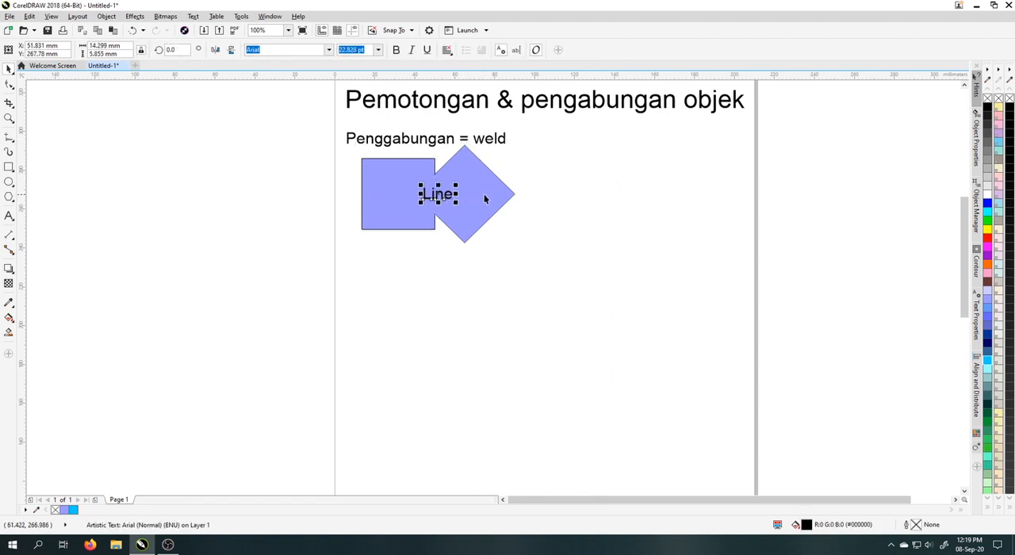
Draw a circle about 49.5 mm in diameter below the welded shape, near the diamond's lower side.
{"action": "left_click", "coordinate": [518, 249]}
{"action": "left_click", "coordinate": [8, 183]}
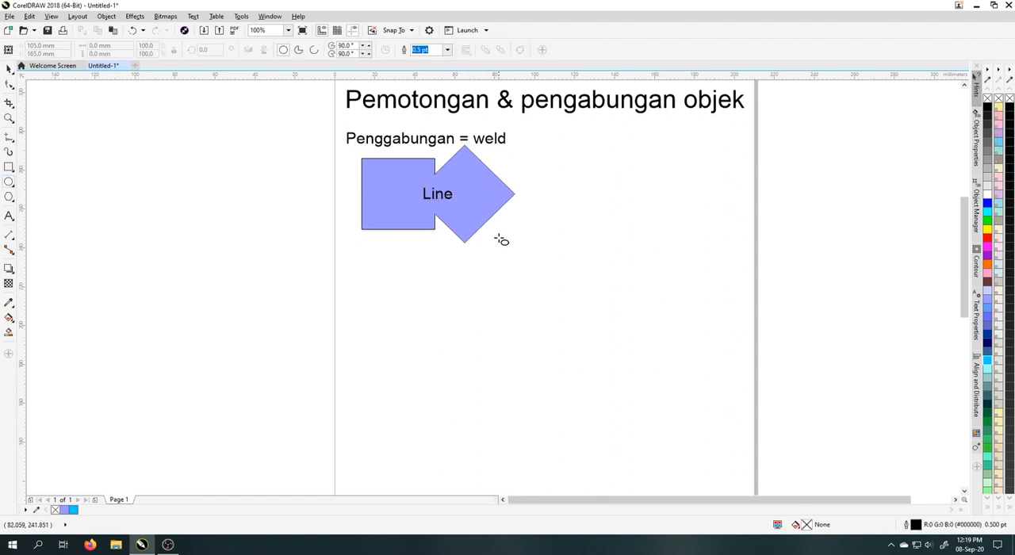
{"action": "left_click_drag", "start_coordinate": [495, 230], "coordinate": [600, 333]}
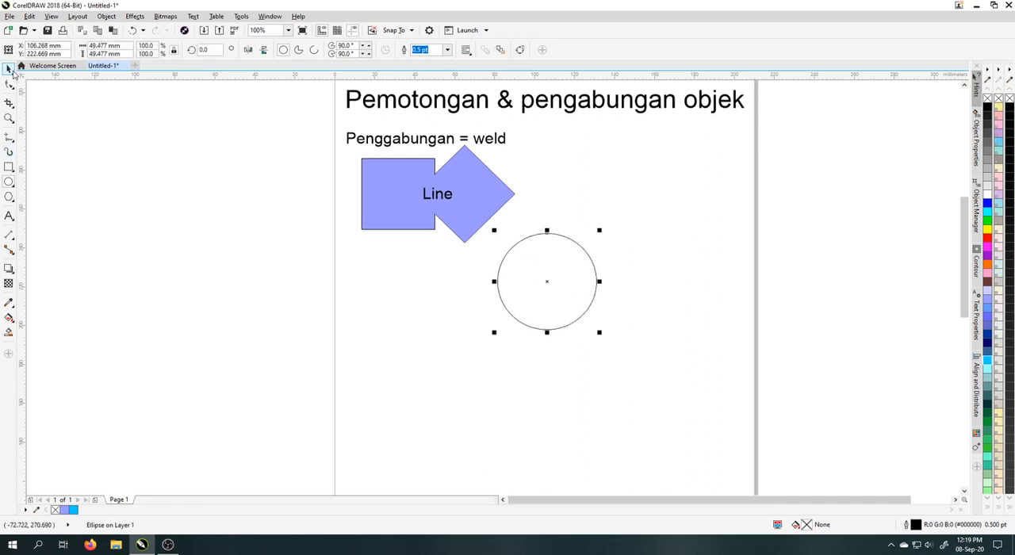
Draw a four-sided polygon about 38.1 mm wide and high below the welded shape and overlap it with the circle's left edge.
{"action": "left_click", "coordinate": [9, 70]}
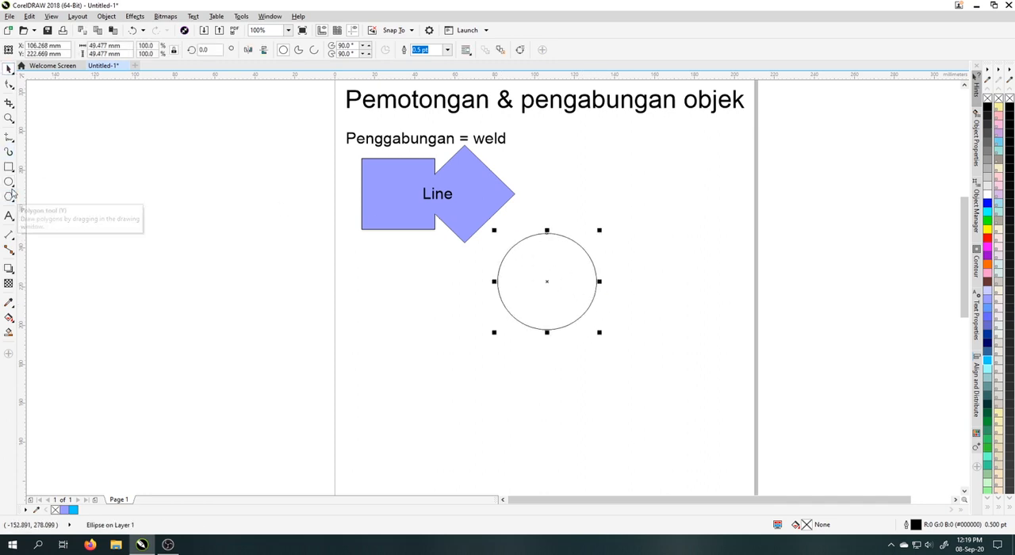
{"action": "left_click", "coordinate": [10, 197]}
{"action": "left_click_drag", "start_coordinate": [408, 270], "coordinate": [489, 350]}
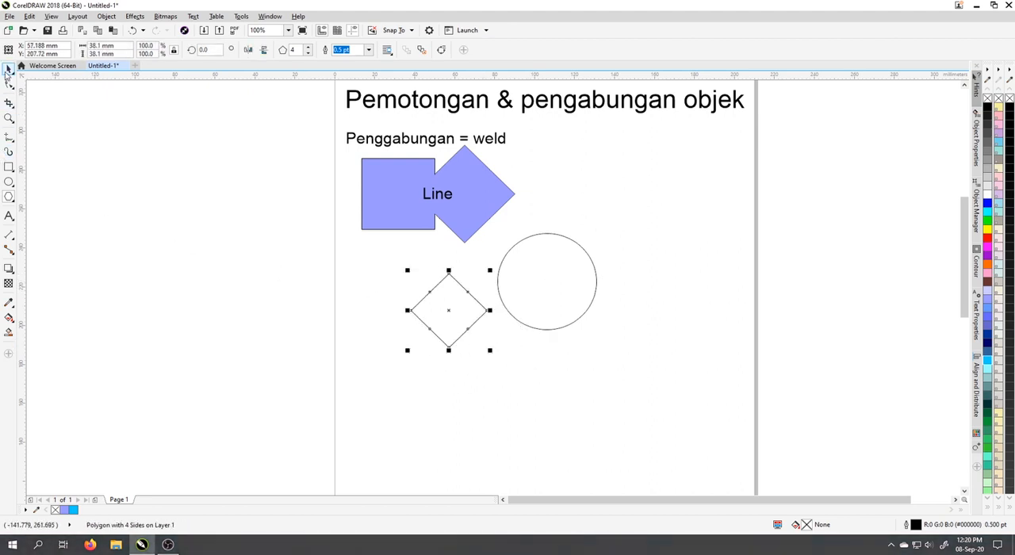
{"action": "left_click", "coordinate": [9, 69]}
{"action": "left_click_drag", "start_coordinate": [446, 314], "coordinate": [477, 290]}
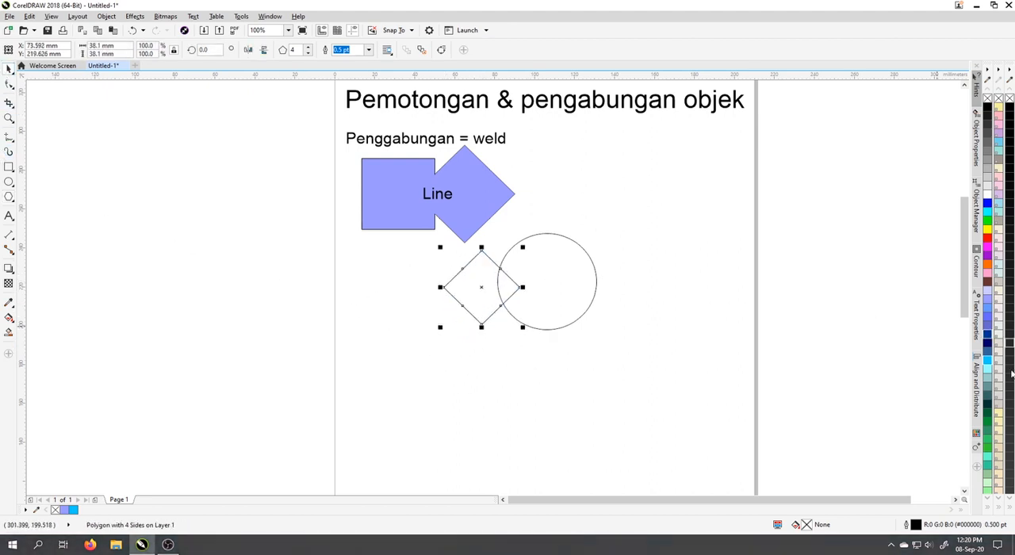
Fill the small diamond with muted teal and the circle with pink.
{"action": "left_click", "coordinate": [988, 371]}
{"action": "left_click", "coordinate": [592, 306]}
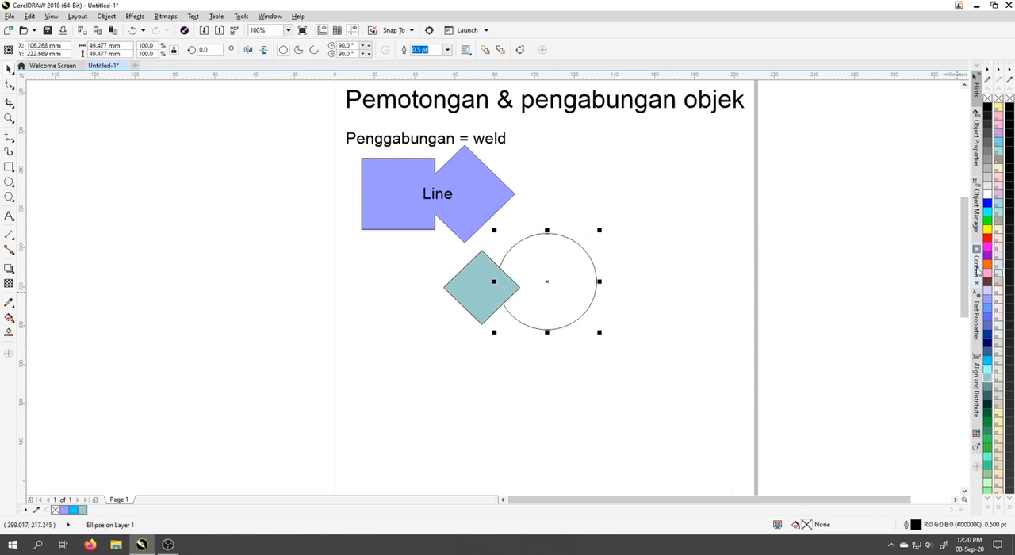
{"action": "left_click", "coordinate": [987, 272]}
Weld the teal diamond and pink circle into one shape and reshape its rounded part by moving the upper and right nodes inward.
{"action": "left_click_drag", "start_coordinate": [627, 207], "coordinate": [424, 335]}
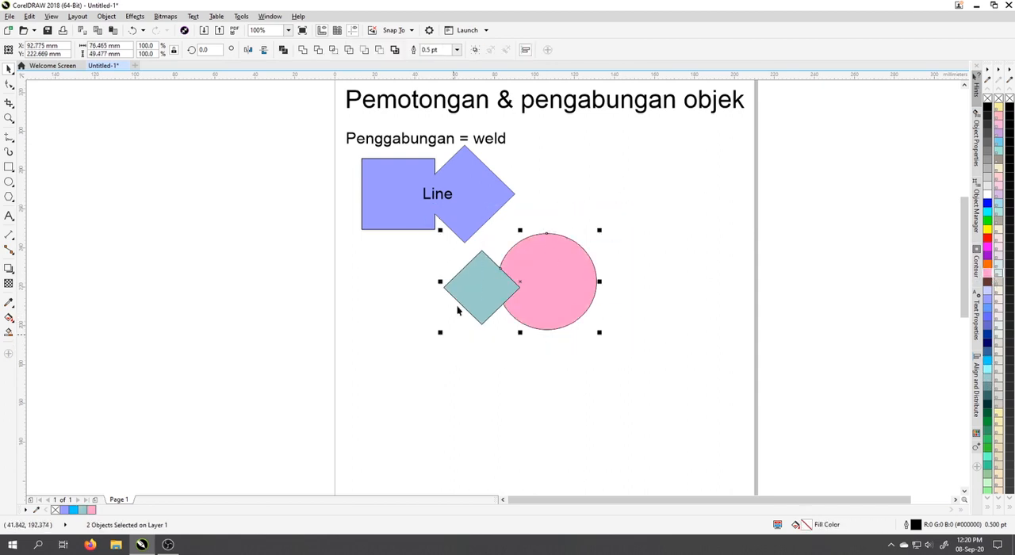
{"action": "left_click", "coordinate": [308, 49]}
{"action": "left_click", "coordinate": [684, 315]}
{"action": "left_click", "coordinate": [517, 268]}
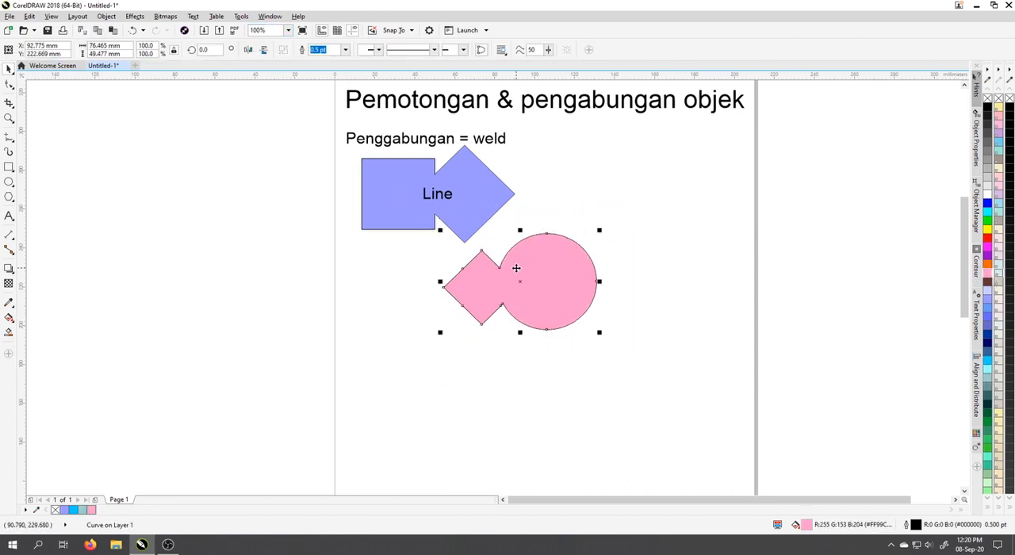
{"action": "left_click", "coordinate": [10, 85]}
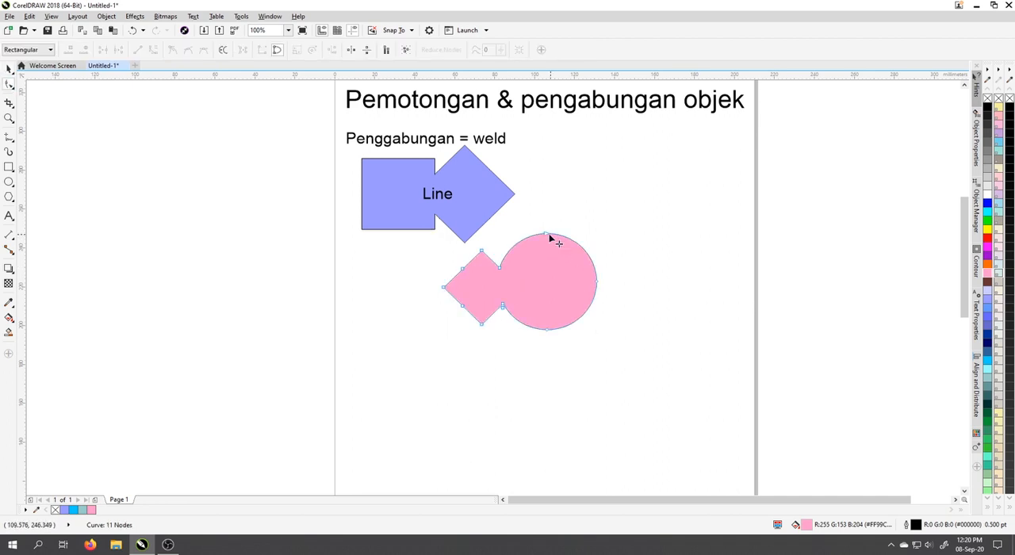
{"action": "left_click_drag", "start_coordinate": [549, 238], "coordinate": [577, 305]}
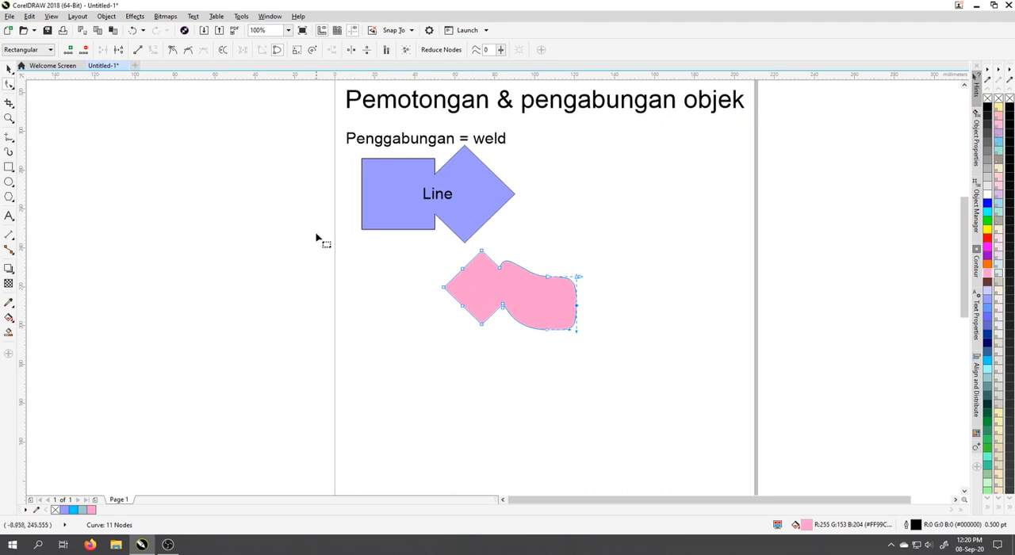
Delete both the blue welded shape and the pink welded shape, leaving the text in place.
{"action": "left_click", "coordinate": [10, 69]}
{"action": "left_click", "coordinate": [368, 191], "text": "shift"}
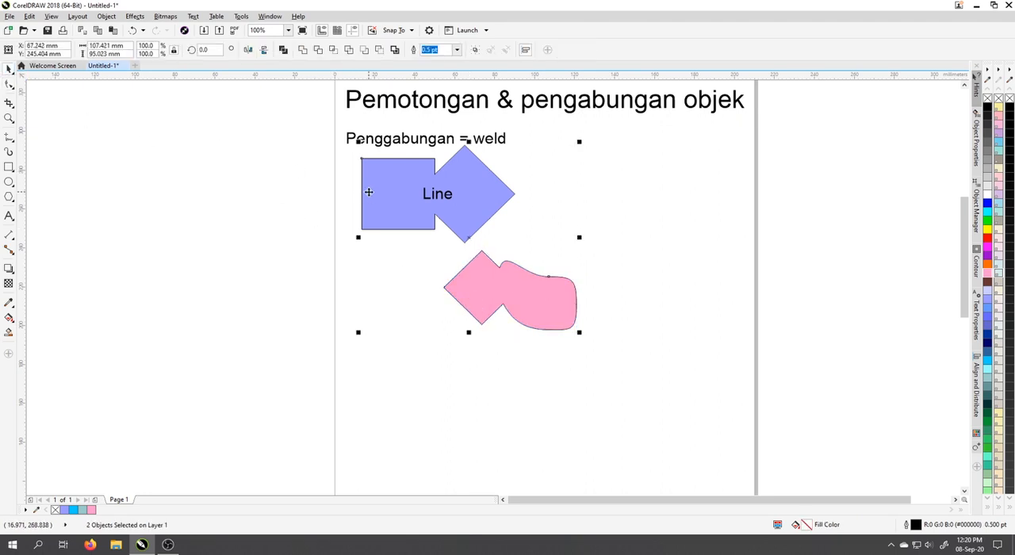
{"action": "key", "text": "Delete"}
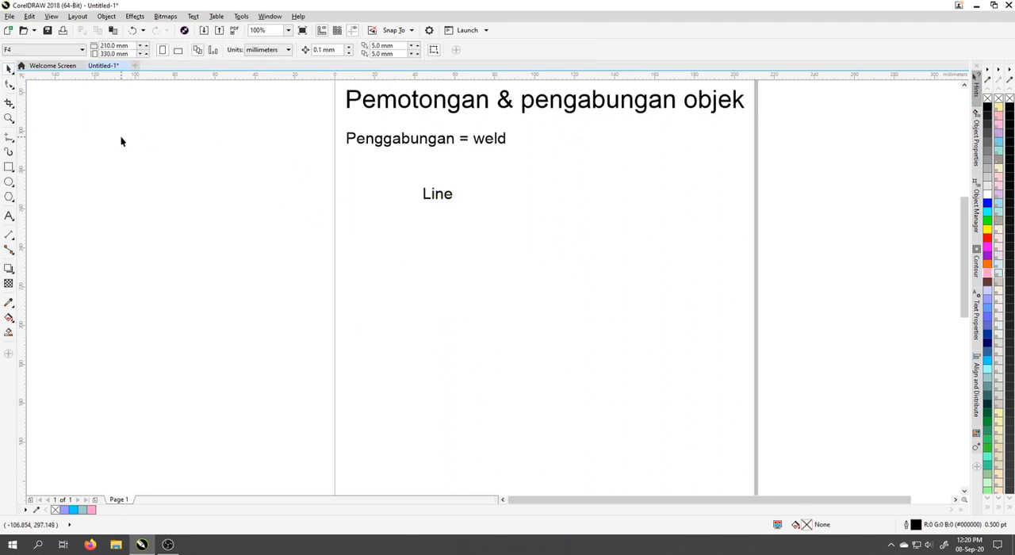
Move the "Line" text left so it sits below the start of the "Penggabungan = weld" subheading.
{"action": "double_click", "coordinate": [445, 198]}
{"action": "left_click_drag", "start_coordinate": [445, 196], "coordinate": [376, 177]}
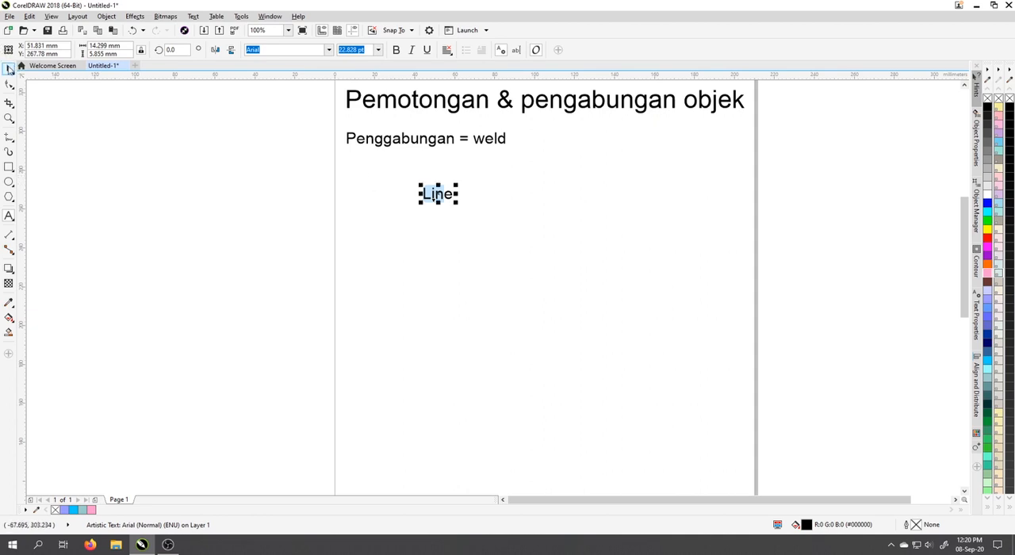
{"action": "left_click", "coordinate": [10, 69]}
{"action": "left_click_drag", "start_coordinate": [439, 196], "coordinate": [364, 195]}
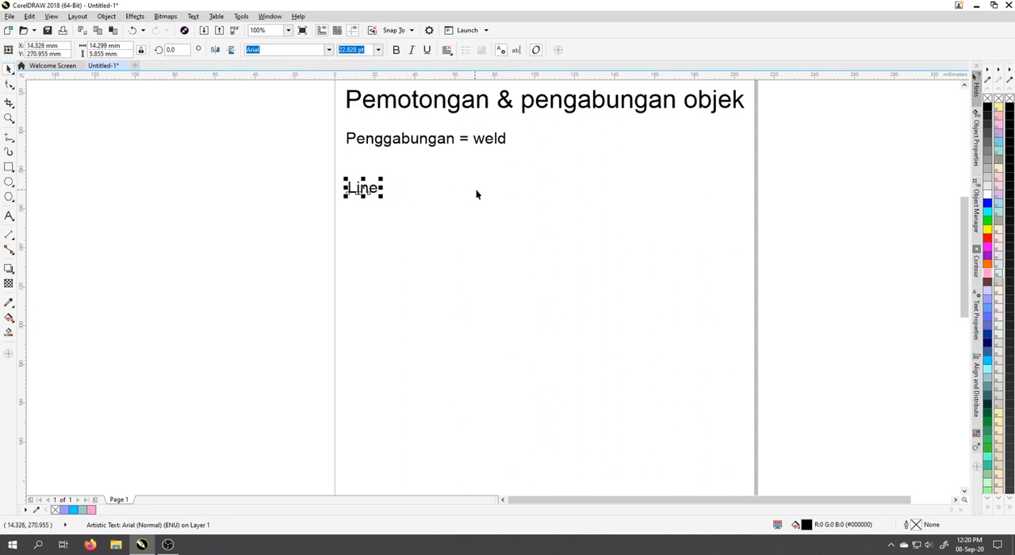
Draw a six-sided polygon about 43.5 by 50.3 mm beside "Line" and a five-pointed star about 61.7 by 58.6 mm to its right.
{"action": "left_click", "coordinate": [9, 198]}
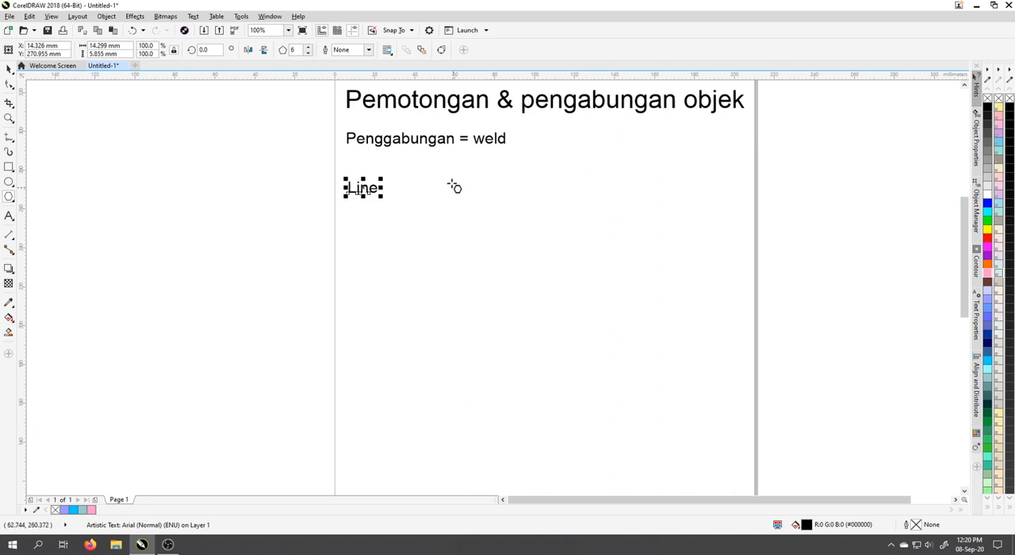
{"action": "left_click_drag", "start_coordinate": [445, 163], "coordinate": [537, 266]}
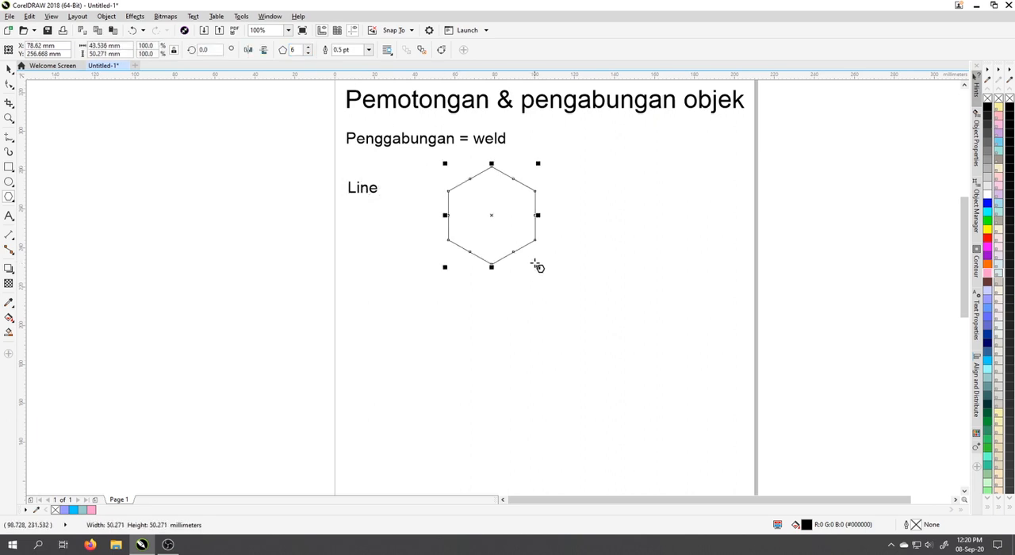
{"action": "left_click", "coordinate": [8, 198]}
{"action": "left_click", "coordinate": [47, 209]}
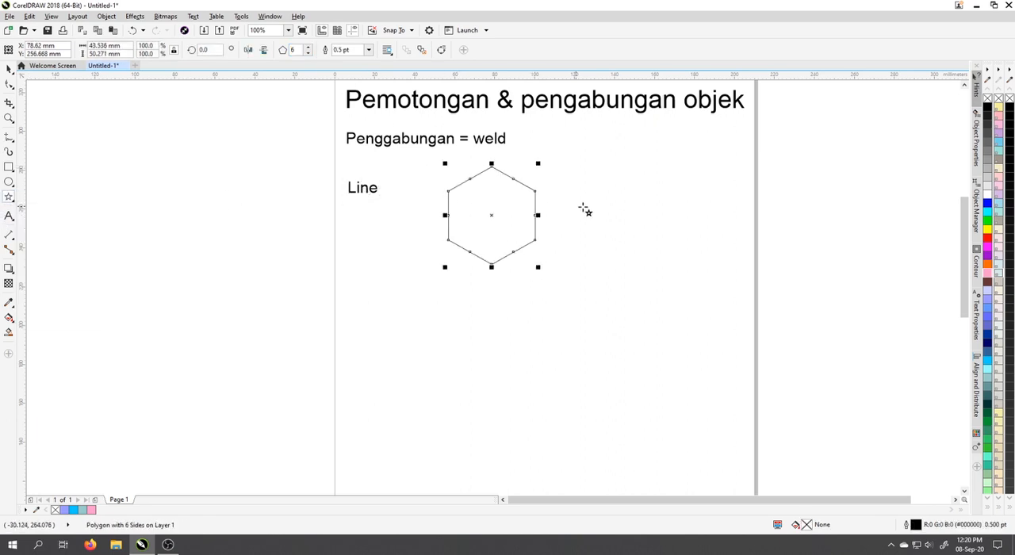
{"action": "left_click_drag", "start_coordinate": [589, 185], "coordinate": [717, 299]}
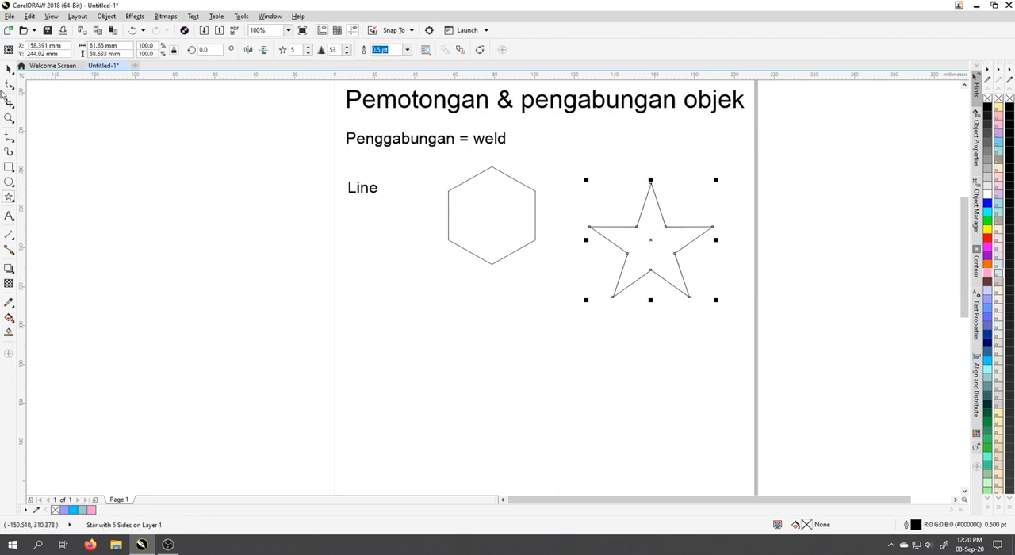
Overlap the hexagon with the star's lower half, centre it horizontally on the star, and move both beside the "Line" text.
{"action": "left_click", "coordinate": [7, 69]}
{"action": "left_click", "coordinate": [513, 229]}
{"action": "left_click_drag", "start_coordinate": [513, 229], "coordinate": [654, 280]}
{"action": "left_click", "coordinate": [655, 242], "text": "shift"}
{"action": "left_click", "coordinate": [756, 295]}
{"action": "left_click", "coordinate": [657, 310]}
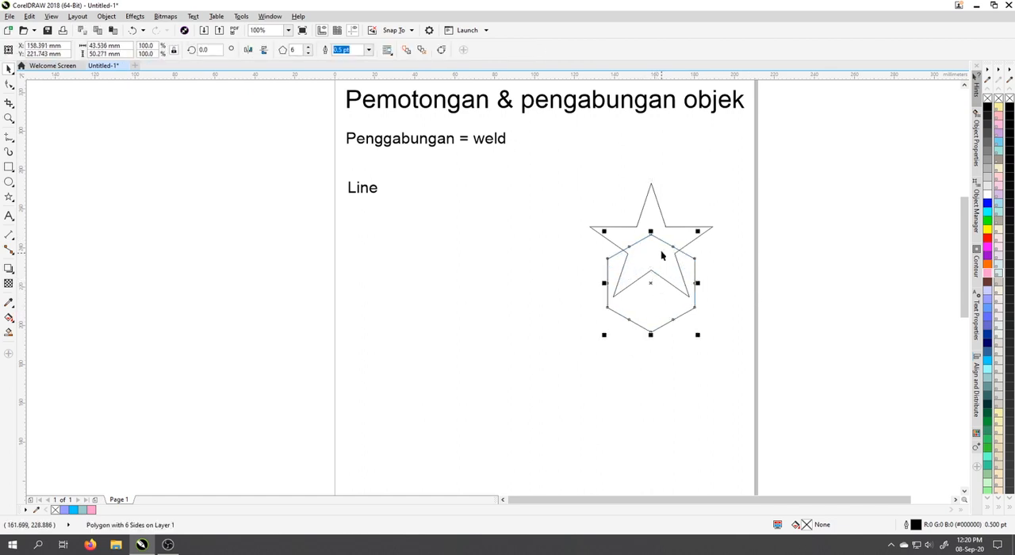
{"action": "left_click", "coordinate": [653, 220], "text": "shift"}
{"action": "left_click_drag", "start_coordinate": [654, 220], "coordinate": [437, 206]}
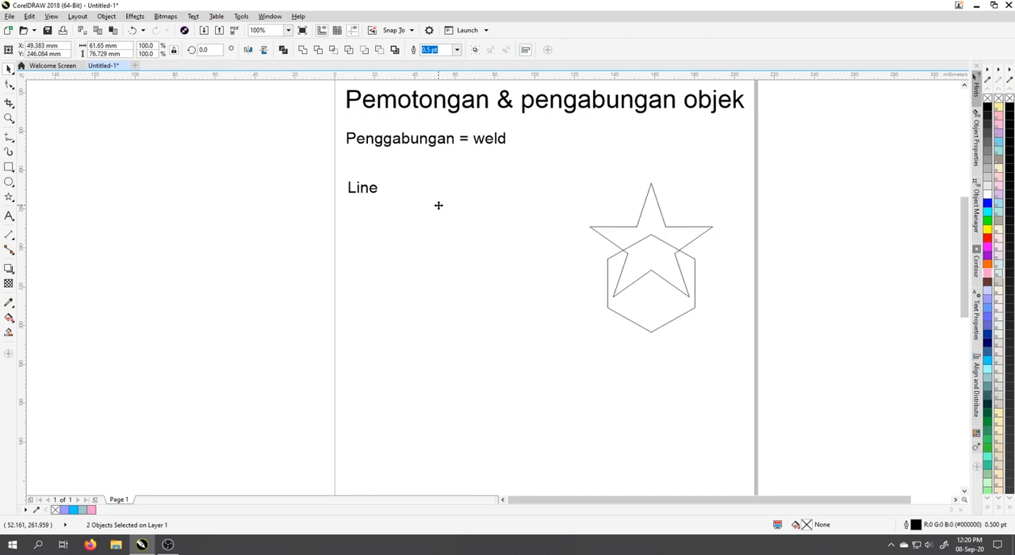
Weld the star and hexagon into one outline and shift it slightly to the right.
{"action": "left_click", "coordinate": [283, 49]}
{"action": "left_click", "coordinate": [288, 222]}
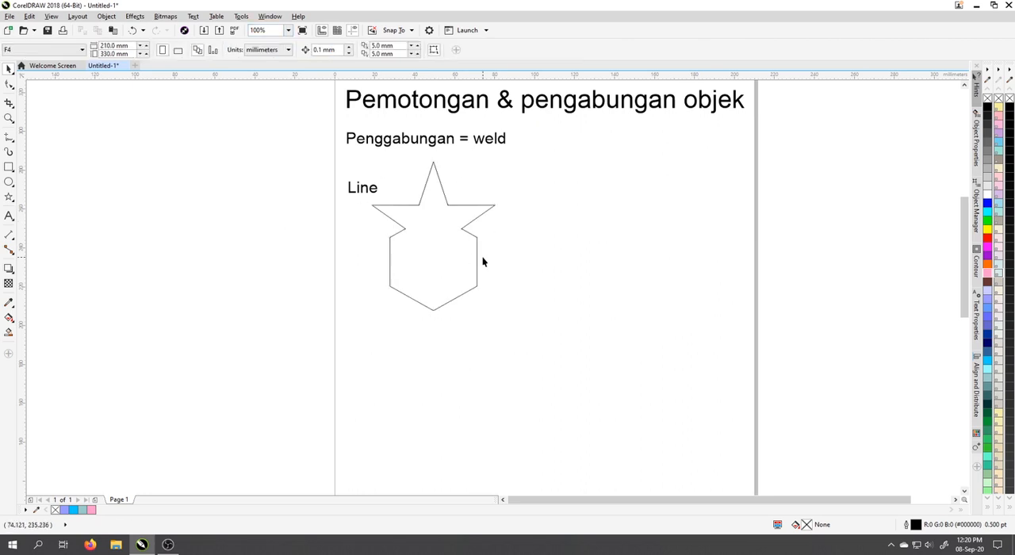
{"action": "left_click", "coordinate": [436, 261]}
{"action": "mouse_move", "coordinate": [436, 261]}
{"action": "left_mouse_down"}
{"action": "mouse_move", "coordinate": [548, 262]}
{"action": "mouse_move", "coordinate": [453, 260]}
{"action": "left_mouse_up"}
{"action": "left_click", "coordinate": [653, 249]}
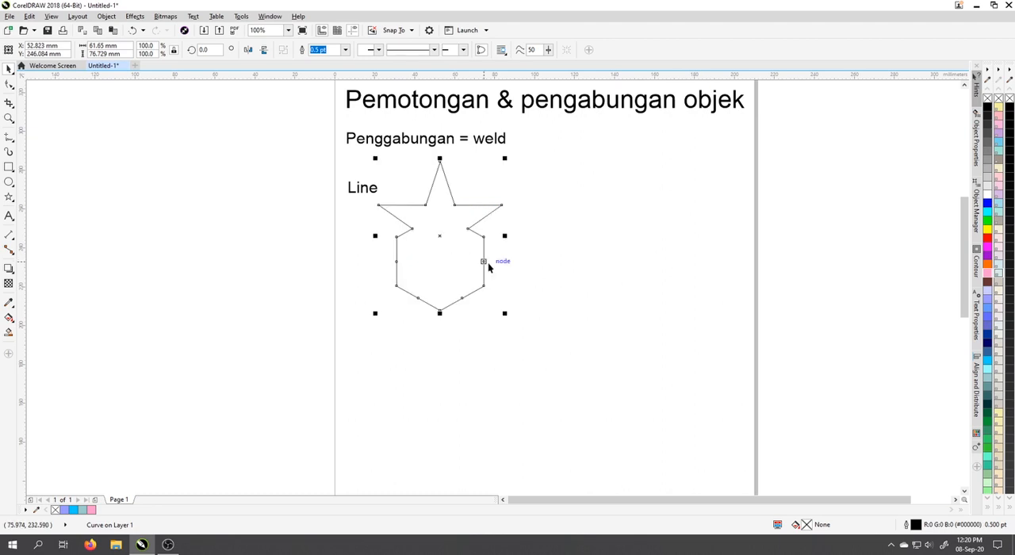
Make a concentric copy of the welded star outline scaled down to 79.4%.
{"action": "left_click_drag", "start_coordinate": [506, 314], "coordinate": [493, 315]}
{"action": "right_click", "coordinate": [494, 315]}
{"action": "left_click", "coordinate": [512, 255]}
{"action": "left_click", "coordinate": [451, 269]}
{"action": "left_click", "coordinate": [520, 267]}
{"action": "left_click", "coordinate": [453, 224]}
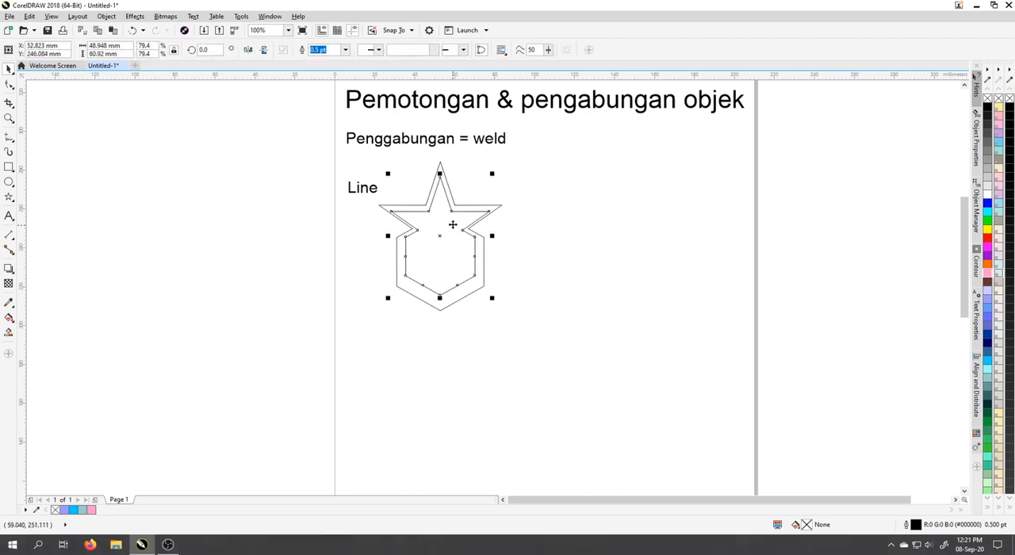
Select the inner and outer star outlines together and move them left and slightly up, over the "Line" text.
{"action": "left_click", "coordinate": [469, 207]}
{"action": "left_click", "coordinate": [486, 208]}
{"action": "left_click", "coordinate": [446, 220], "text": "shift"}
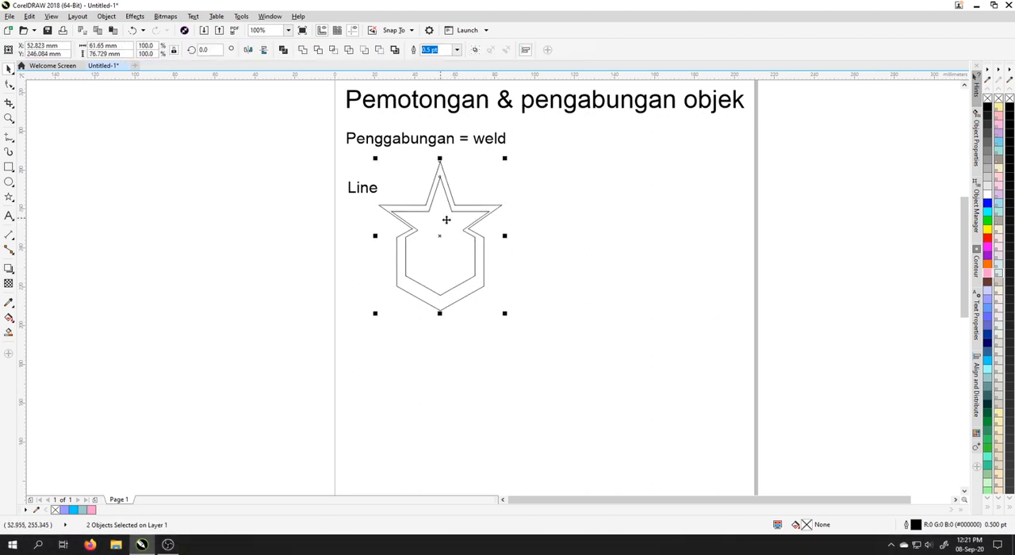
{"action": "left_click_drag", "start_coordinate": [446, 220], "coordinate": [404, 218]}
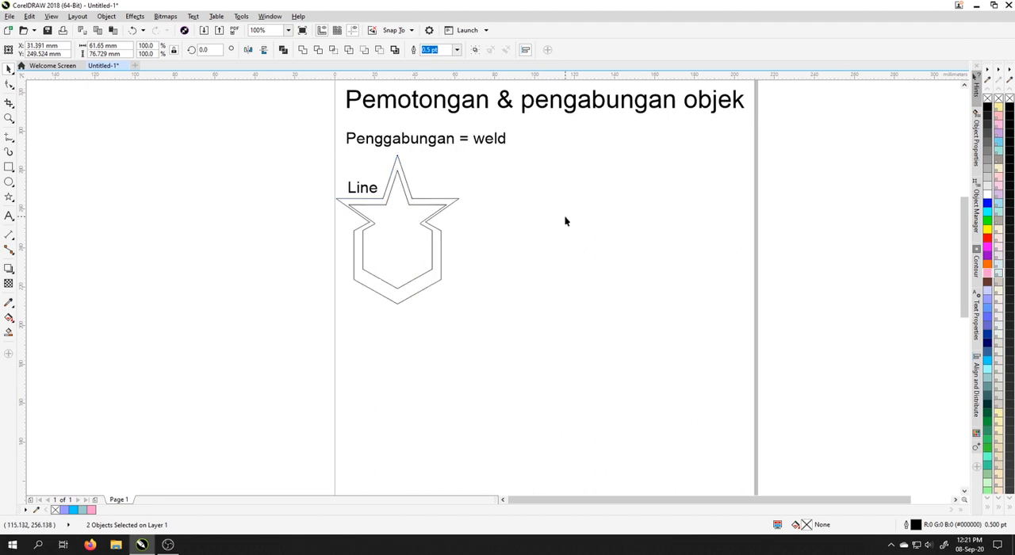
{"action": "left_click", "coordinate": [564, 222]}
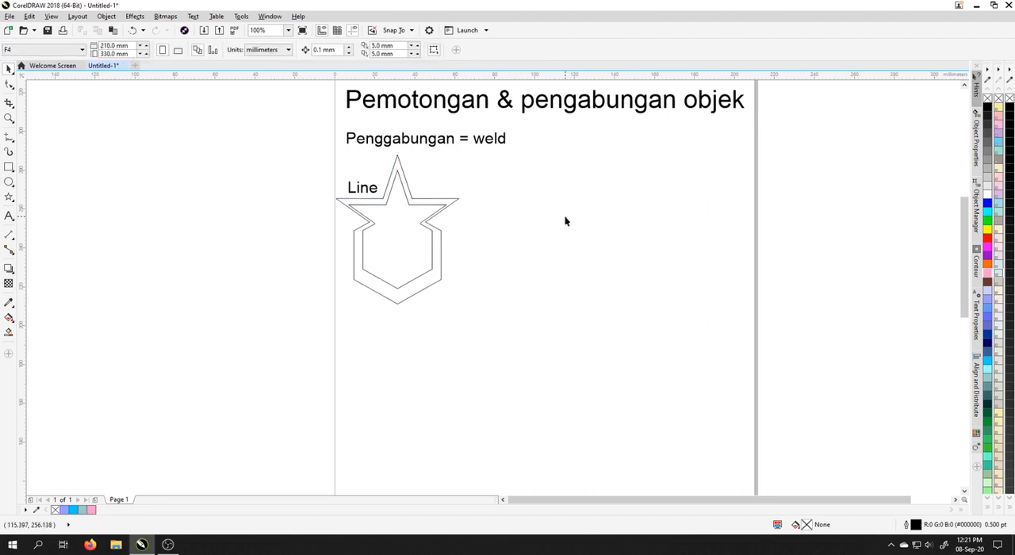
Delete both nested star outlines.
{"action": "left_click", "coordinate": [389, 216]}
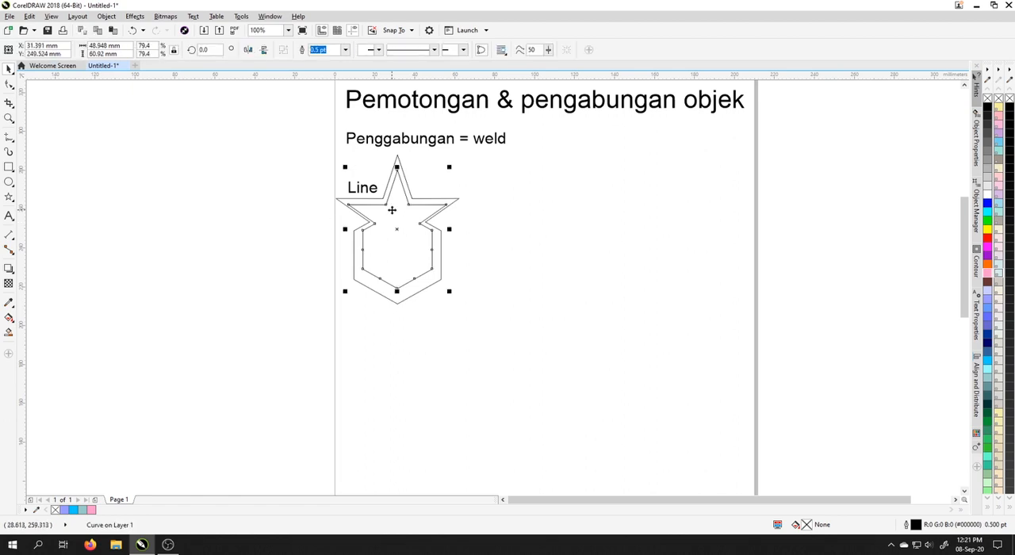
{"action": "left_click", "coordinate": [396, 158], "text": "shift"}
{"action": "key", "text": "Delete"}
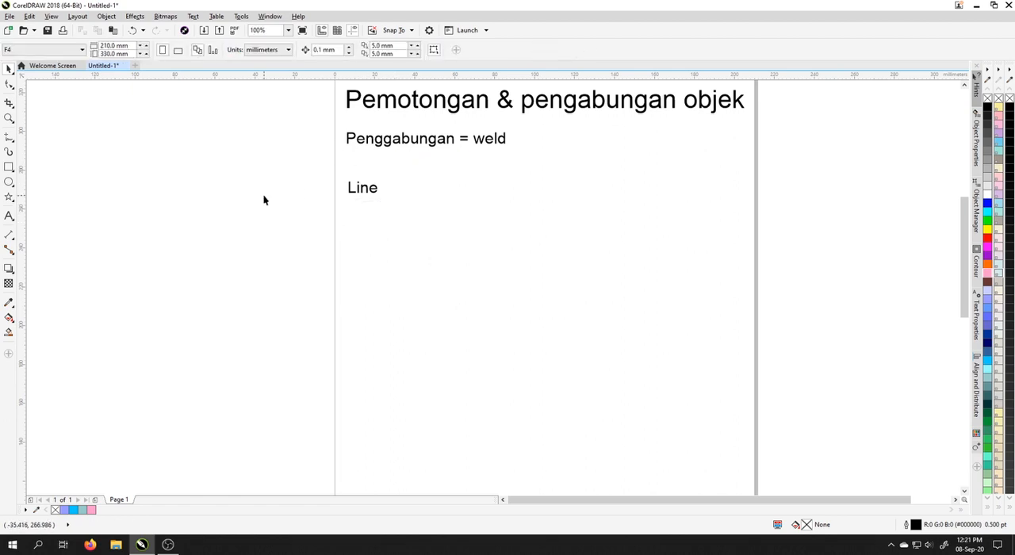
Draw a rectangle about 39.2 by 72.2 mm beside "Line" and round its corners fully, to a radius of about 19.6 mm.
{"action": "left_click", "coordinate": [9, 167]}
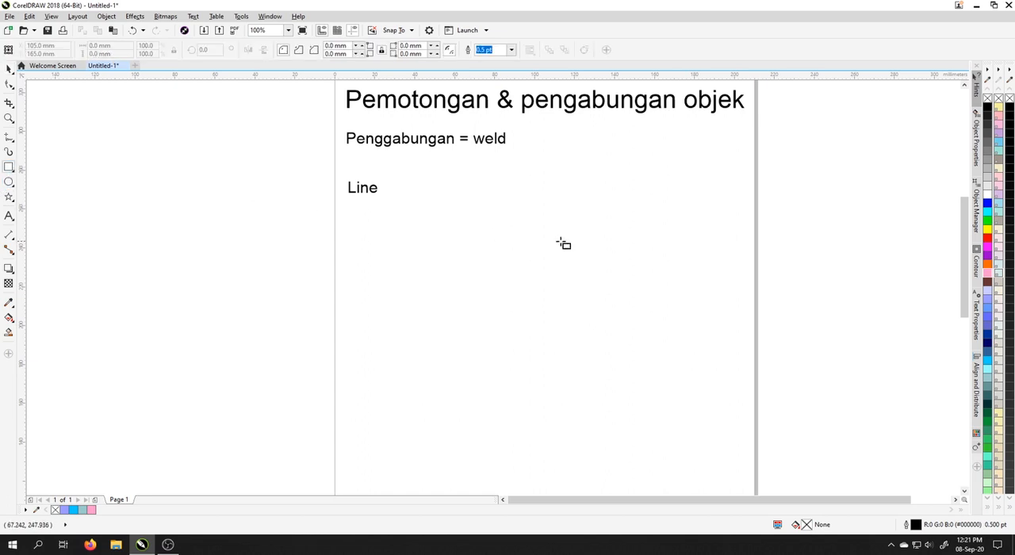
{"action": "mouse_move", "coordinate": [420, 164]}
{"action": "left_mouse_down"}
{"action": "mouse_move", "coordinate": [503, 323]}
{"action": "mouse_move", "coordinate": [501, 308]}
{"action": "left_mouse_up"}
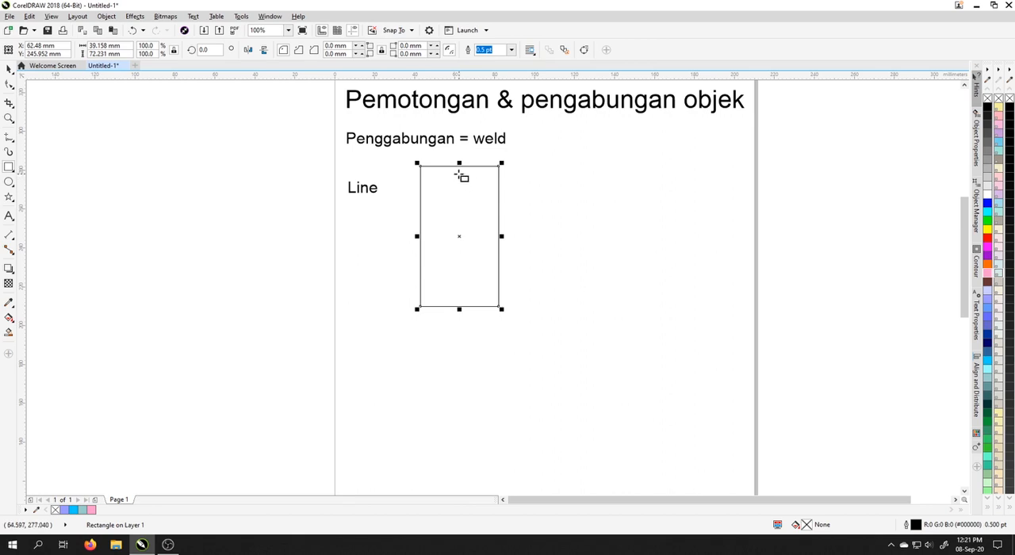
{"action": "left_click", "coordinate": [9, 84]}
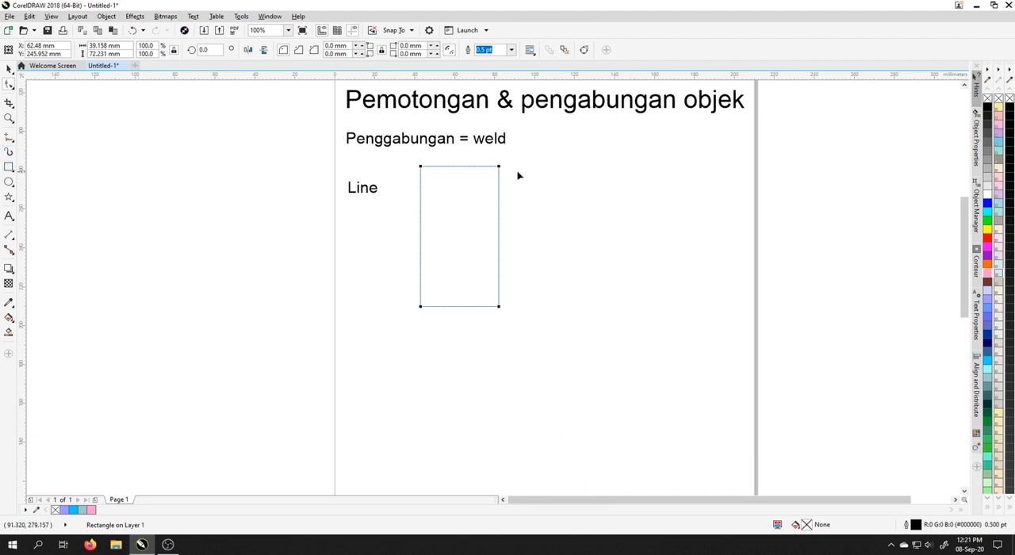
{"action": "left_click_drag", "start_coordinate": [500, 171], "coordinate": [517, 277]}
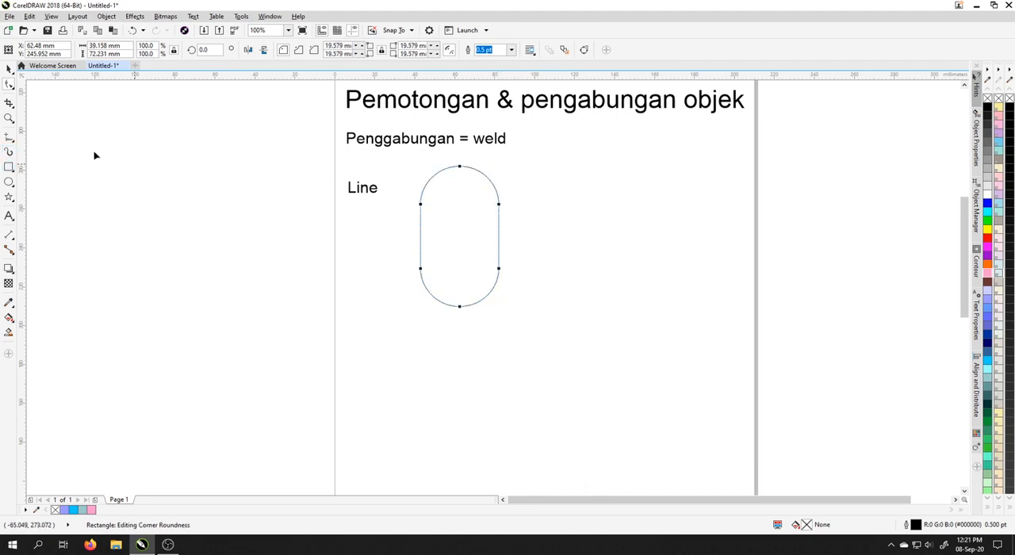
{"action": "left_click", "coordinate": [9, 69]}
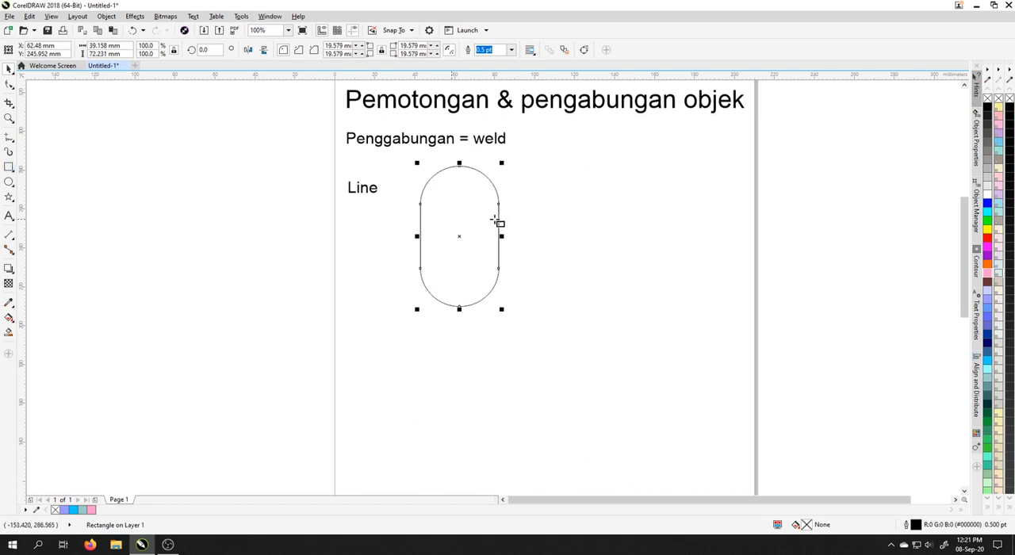
Draw a rectangle about 25.1 by 54.2 mm right of the capsule and a circle about 25.7 mm across over its upper edge.
{"action": "left_click_drag", "start_coordinate": [542, 191], "coordinate": [593, 298]}
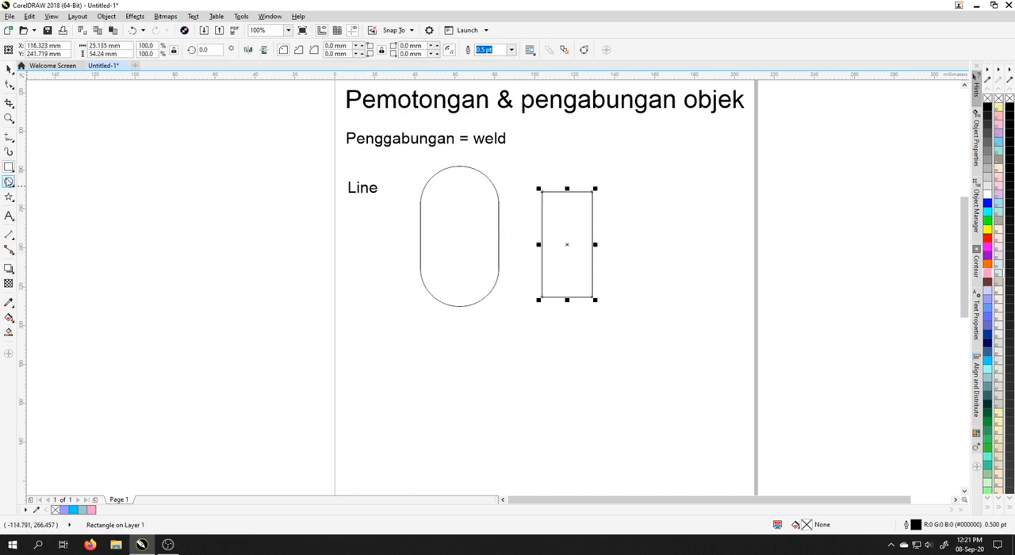
{"action": "left_click", "coordinate": [9, 181]}
{"action": "mouse_move", "coordinate": [533, 165]}
{"action": "left_mouse_down"}
{"action": "mouse_move", "coordinate": [566, 209]}
{"action": "mouse_move", "coordinate": [591, 220]}
{"action": "left_mouse_up"}
{"action": "left_click", "coordinate": [8, 69]}
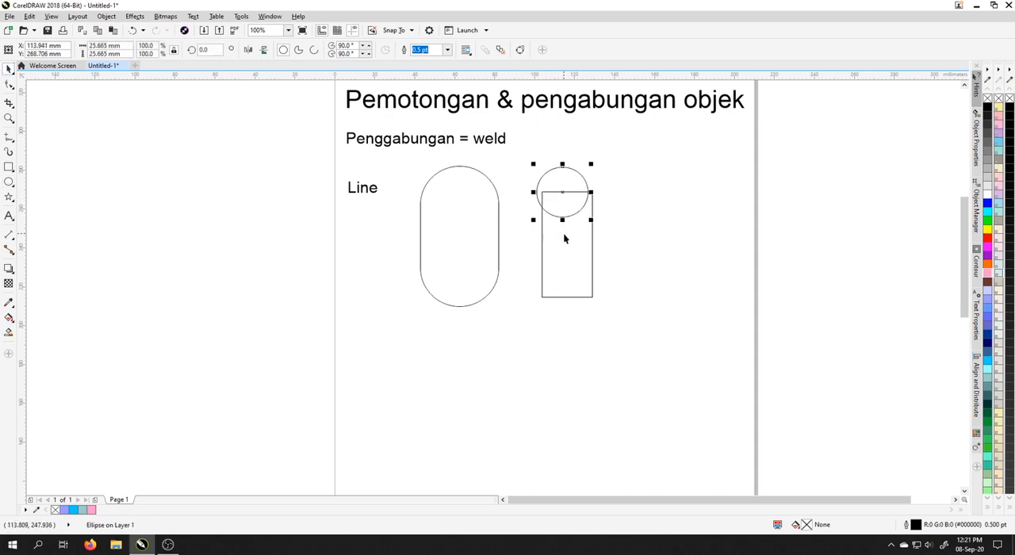
Centre the circle horizontally on the narrow rectangle.
{"action": "left_click", "coordinate": [564, 233], "text": "shift"}
{"action": "key", "text": "c"}
{"action": "left_click", "coordinate": [628, 217]}
{"action": "left_click", "coordinate": [566, 178]}
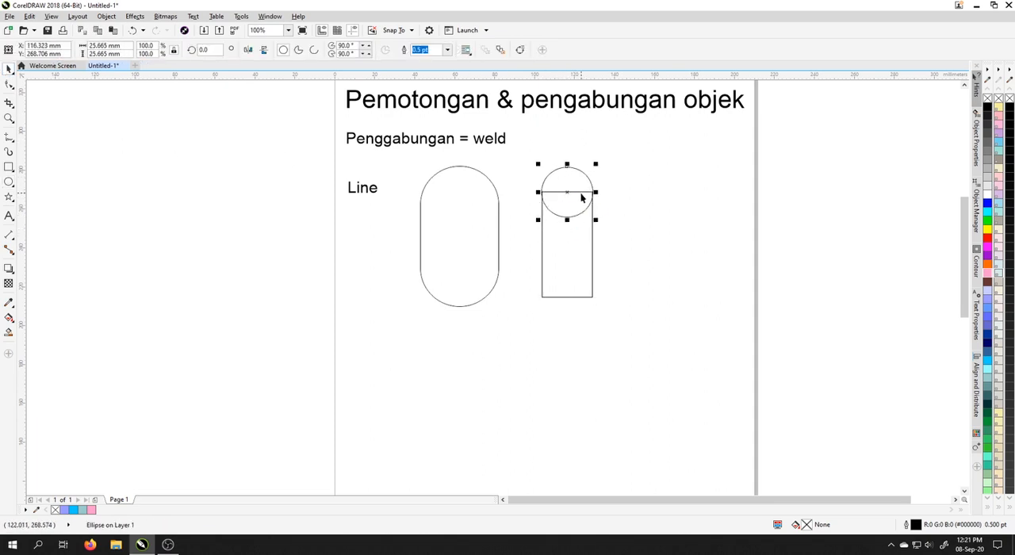
Weld the circle and narrow rectangle into a single round-topped shape.
{"action": "left_click", "coordinate": [583, 196]}
{"action": "left_click", "coordinate": [579, 186]}
{"action": "left_click_drag", "start_coordinate": [514, 158], "coordinate": [651, 342]}
{"action": "left_click", "coordinate": [301, 50]}
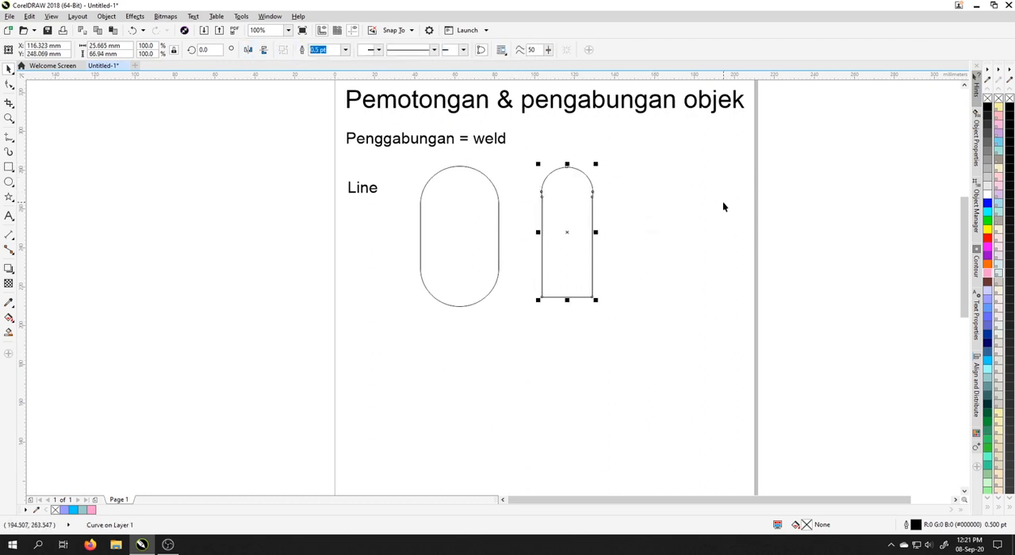
Delete the capsule and the round-topped shape.
{"action": "left_click", "coordinate": [471, 217], "text": "shift"}
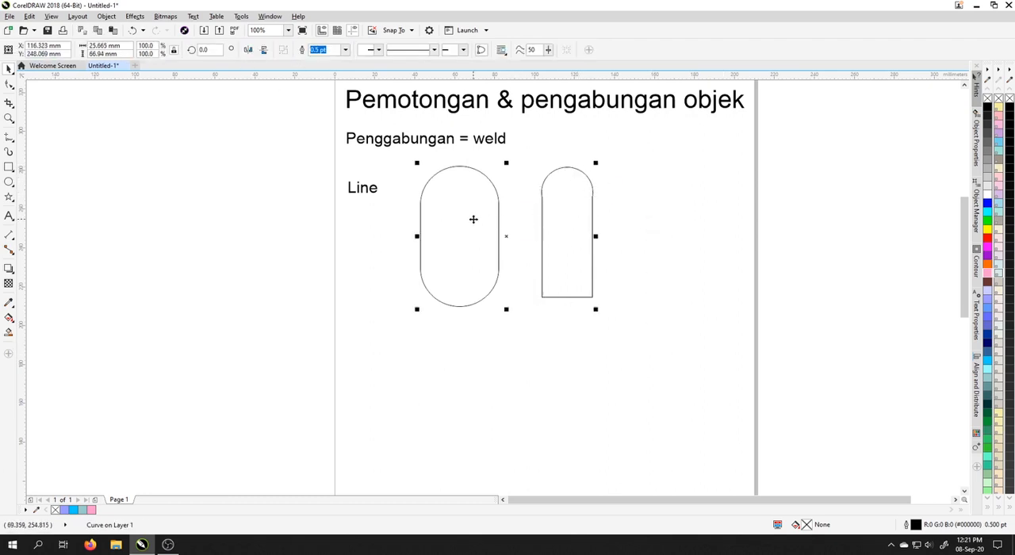
{"action": "key", "text": "Delete"}
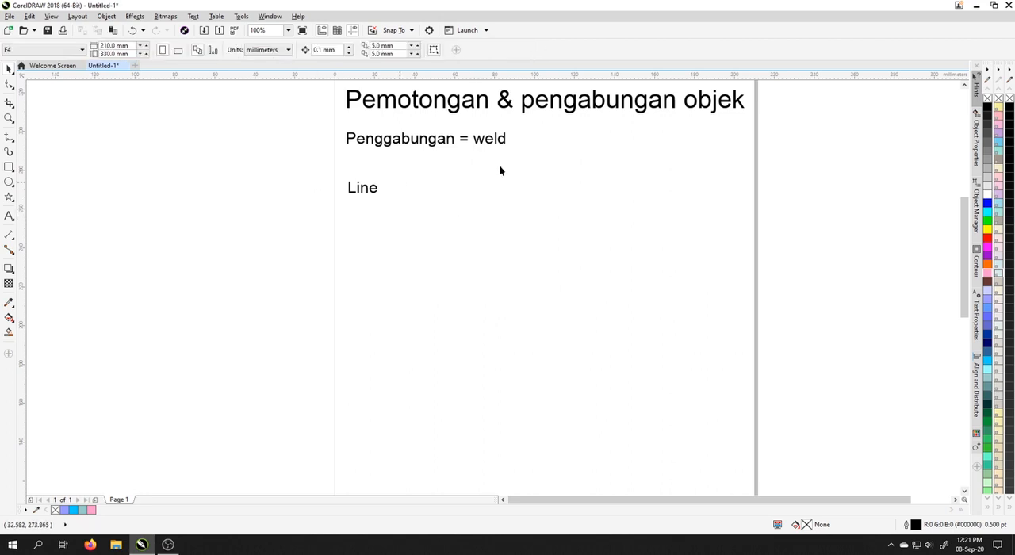
Add the line "Memotong = trim" to the text block directly below "Penggabungan = weld".
{"action": "left_click", "coordinate": [502, 140]}
{"action": "left_click", "coordinate": [545, 192]}
{"action": "double_click", "coordinate": [506, 141]}
{"action": "key", "text": "Return"}
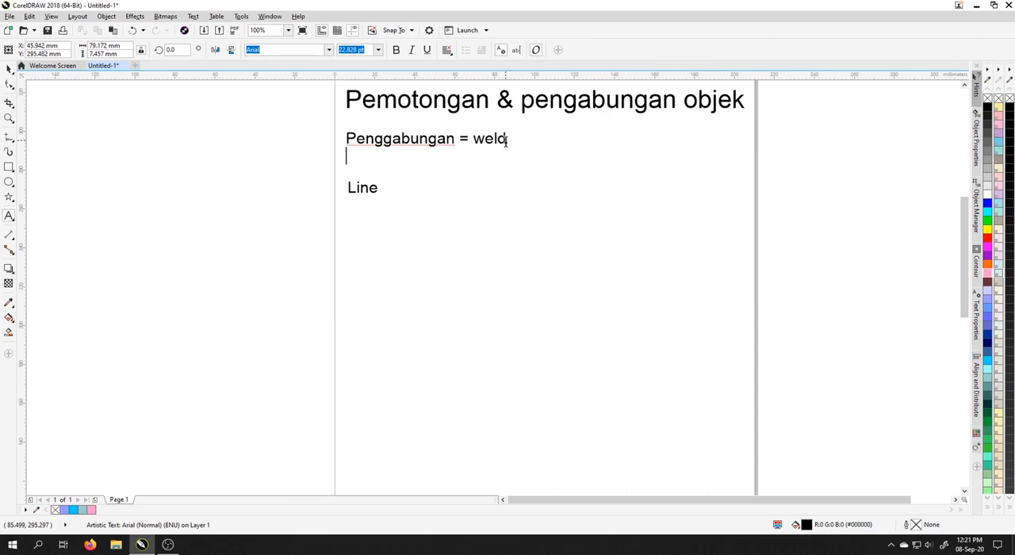
{"action": "type", "text": "Memotong = trim"}
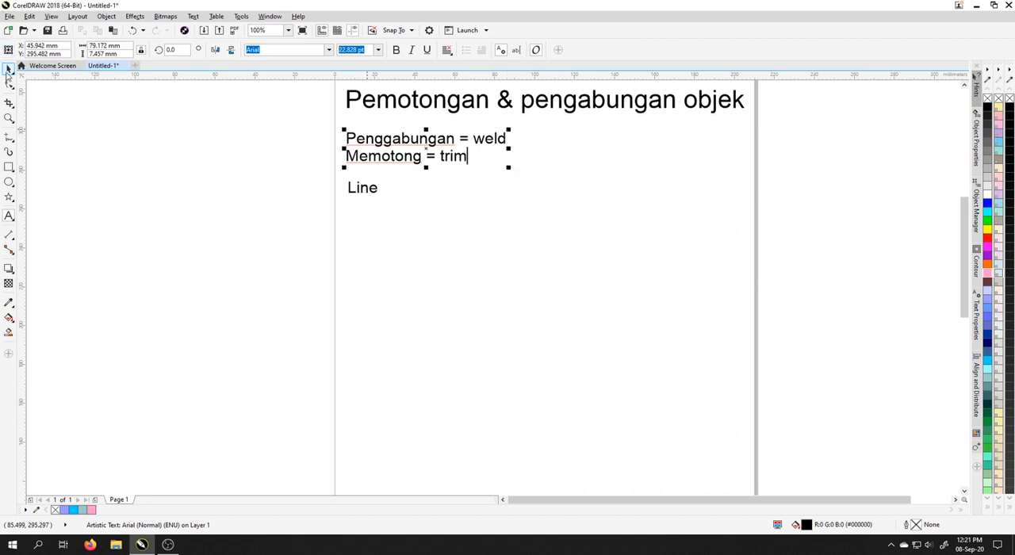
Finish the text edit and delete the "Line" label.
{"action": "key", "text": "ctrl+space"}
{"action": "left_click", "coordinate": [363, 194]}
{"action": "key", "text": "Delete"}
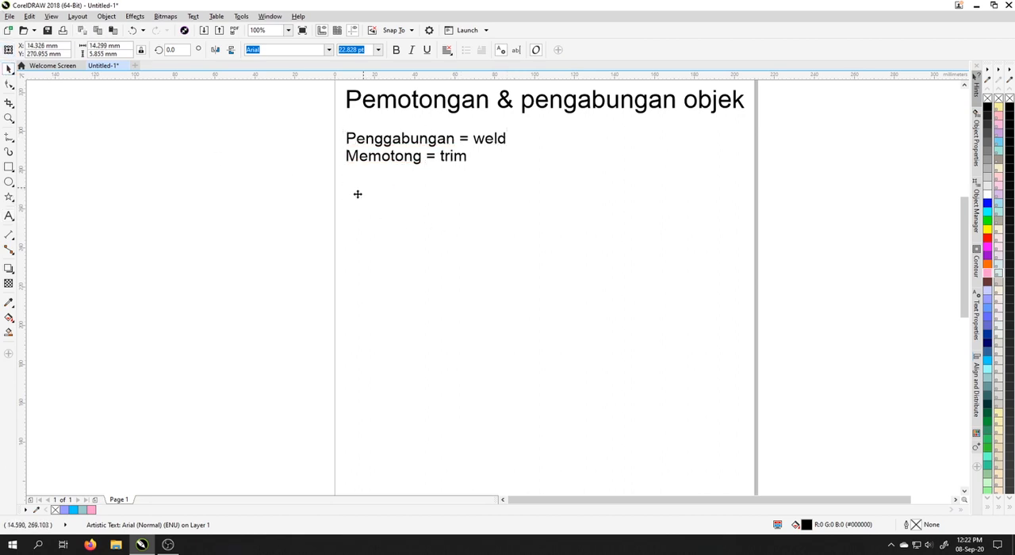
Below the text, draw a square about 39.4 mm wide and a circle about 46 mm across overlapping its lower right corner.
{"action": "left_click", "coordinate": [8, 168]}
{"action": "left_click_drag", "start_coordinate": [375, 203], "coordinate": [466, 316]}
{"action": "left_click", "coordinate": [8, 183]}
{"action": "key", "text": "space"}
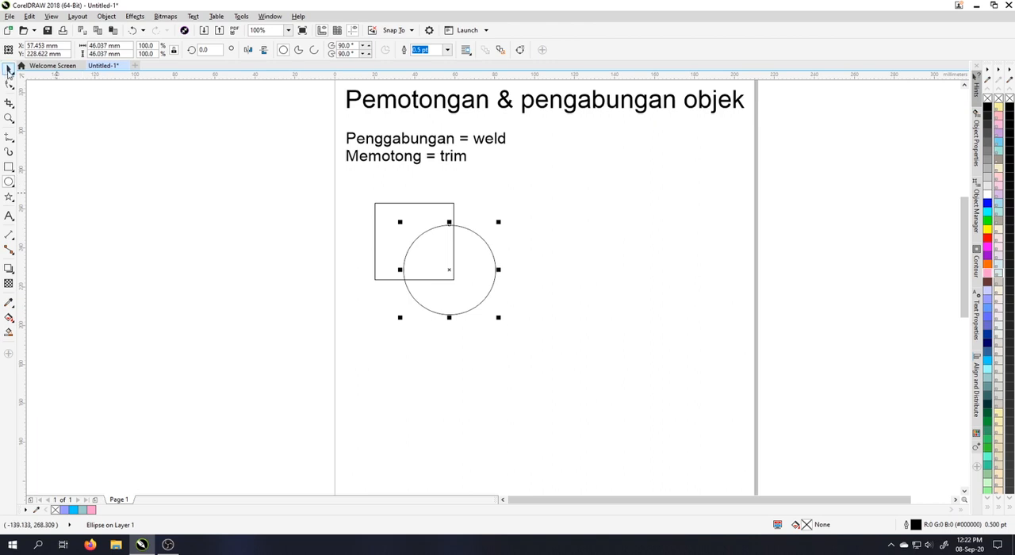
Fill the circle blue (#6699FF) and the square dark brown (#663333), and shift the circle about 8 mm to the right.
{"action": "left_click", "coordinate": [990, 312]}
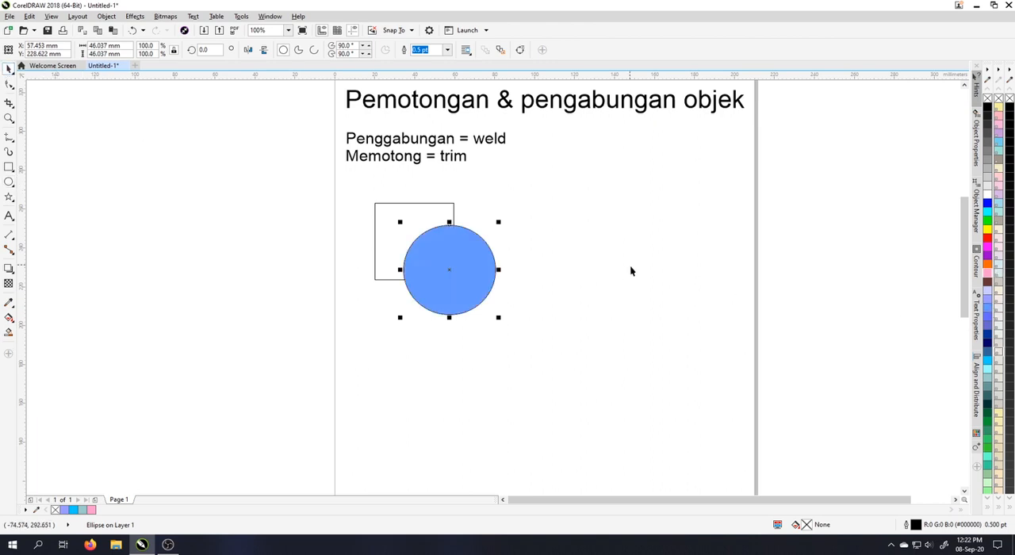
{"action": "left_click", "coordinate": [376, 228]}
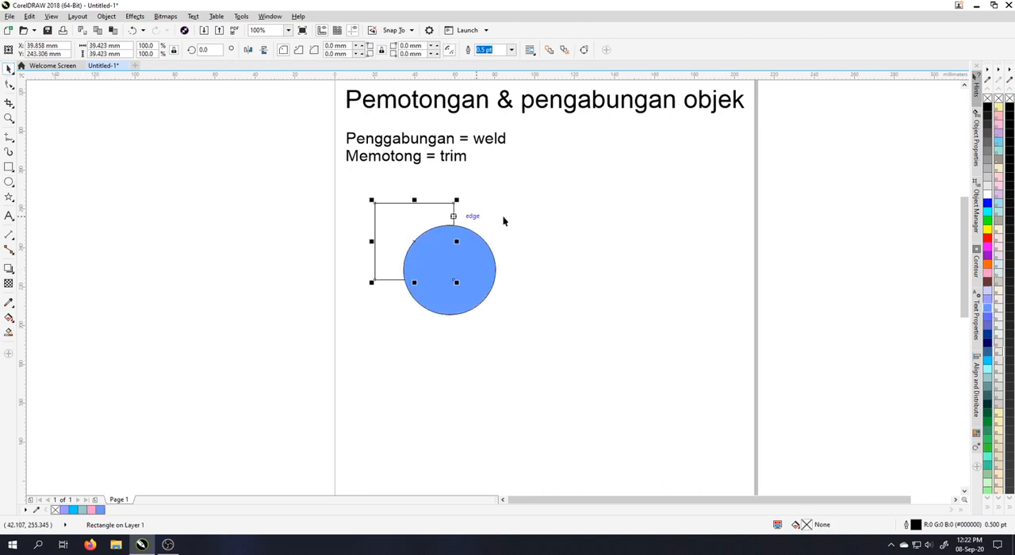
{"action": "left_click", "coordinate": [988, 282]}
{"action": "left_click", "coordinate": [548, 255]}
{"action": "left_click", "coordinate": [455, 246]}
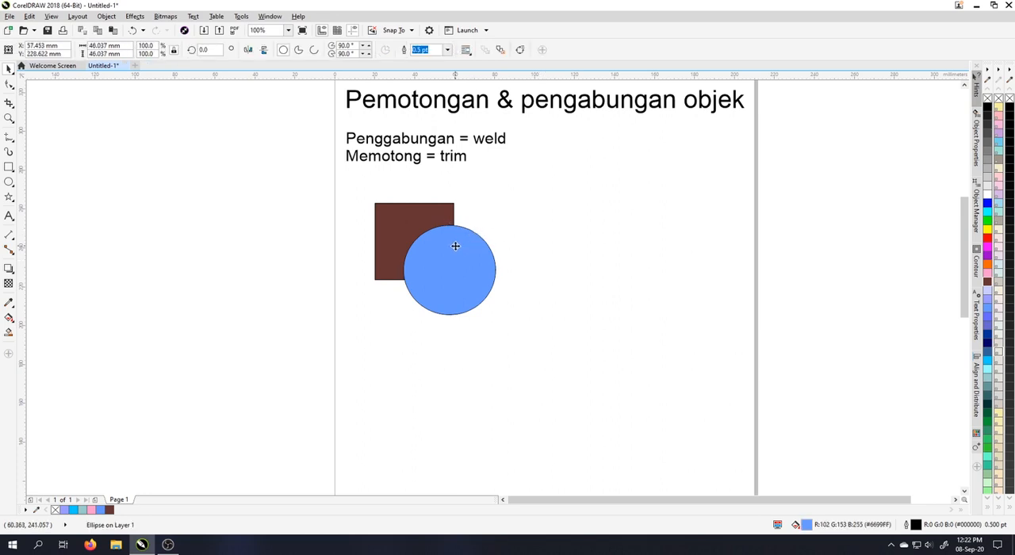
{"action": "left_click_drag", "start_coordinate": [455, 246], "coordinate": [471, 246]}
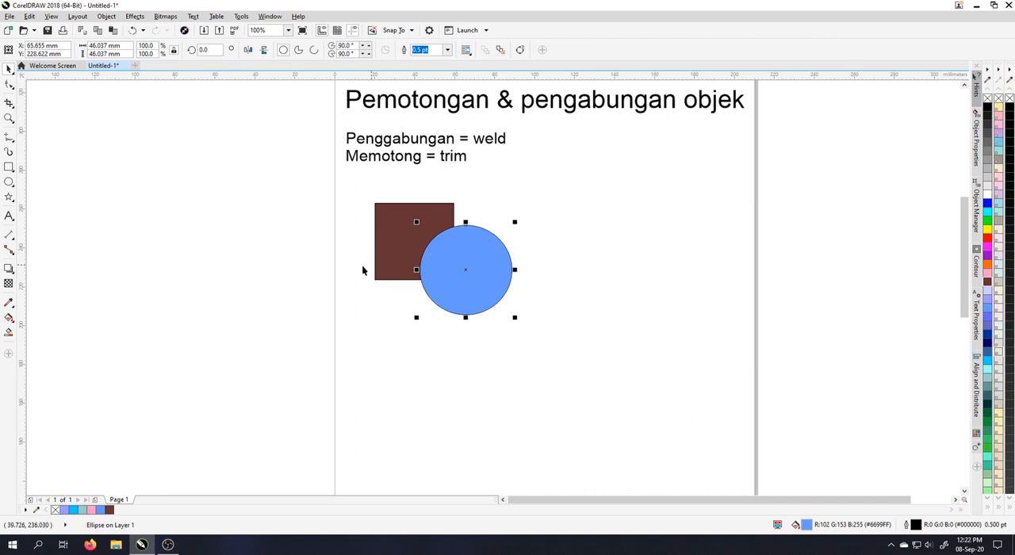
Trim the brown square with the overlapping blue circle.
{"action": "left_click", "coordinate": [339, 271]}
{"action": "left_click", "coordinate": [448, 254]}
{"action": "left_click", "coordinate": [399, 233], "text": "shift"}
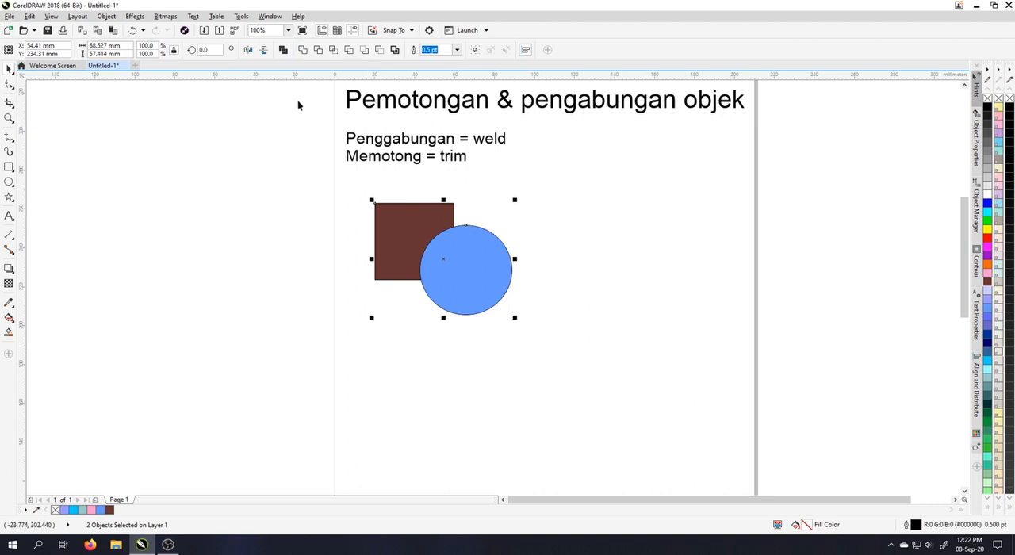
{"action": "left_click", "coordinate": [318, 50]}
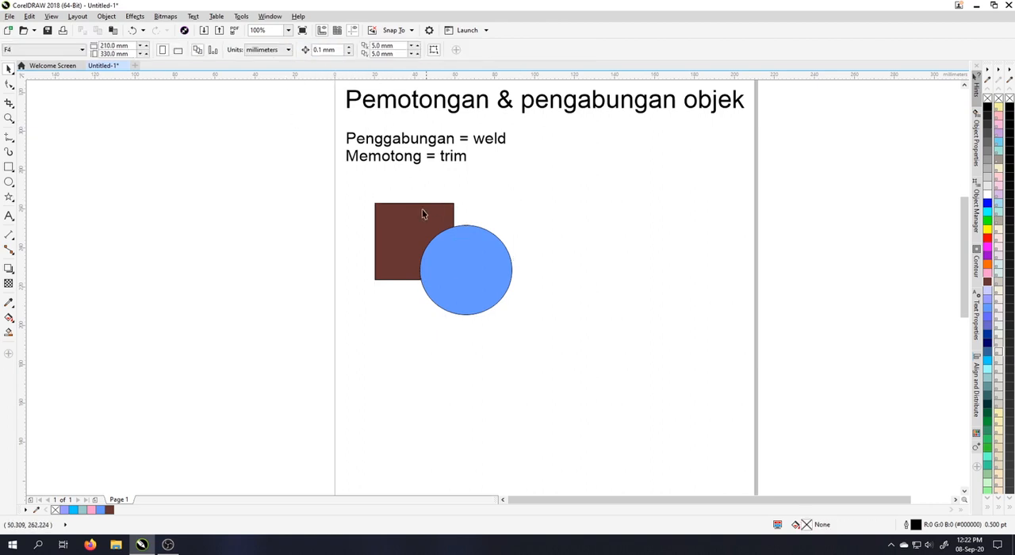
Move the trimmed square and the circle apart to expose the cut, keeping both below the text.
{"action": "left_click_drag", "start_coordinate": [439, 215], "coordinate": [409, 204]}
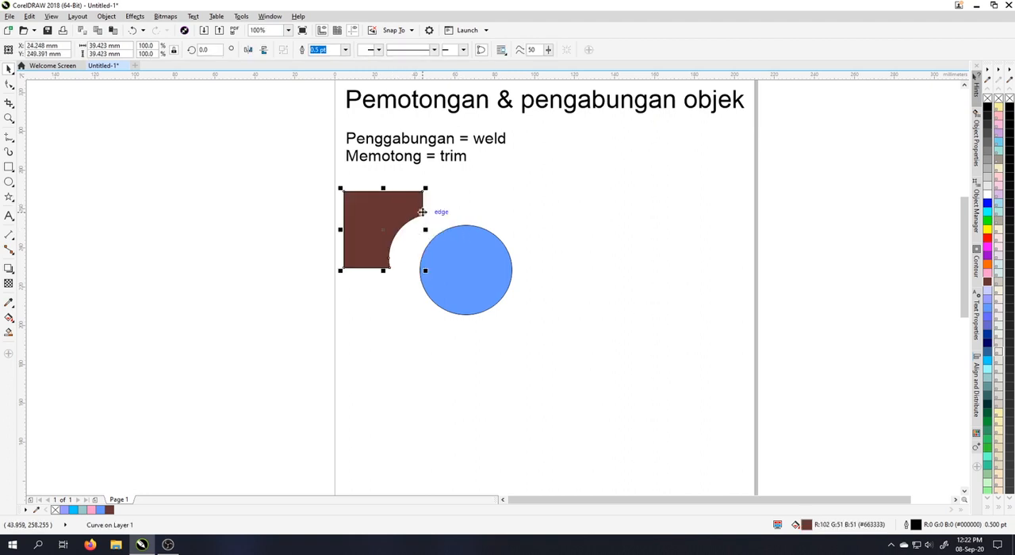
{"action": "left_click", "coordinate": [463, 265]}
{"action": "left_click_drag", "start_coordinate": [462, 265], "coordinate": [542, 261]}
{"action": "left_click_drag", "start_coordinate": [380, 230], "coordinate": [444, 230]}
{"action": "left_click", "coordinate": [586, 246]}
{"action": "left_click", "coordinate": [514, 250]}
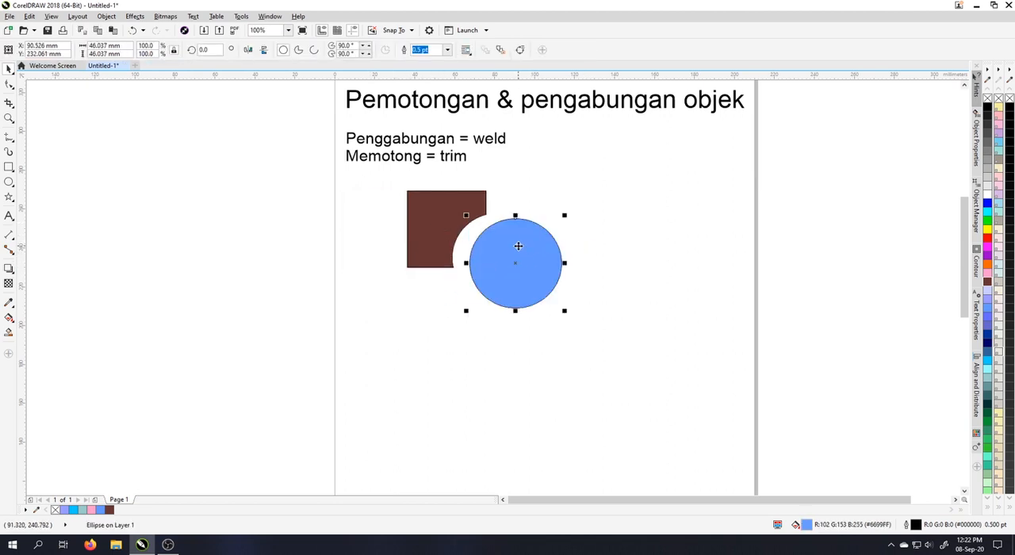
Undo the moves and the trim of the brown square.
{"action": "key", "text": "ctrl+z"}
{"action": "key", "text": "ctrl+z"}
{"action": "key", "text": "ctrl+z"}
{"action": "key", "text": "ctrl+z"}
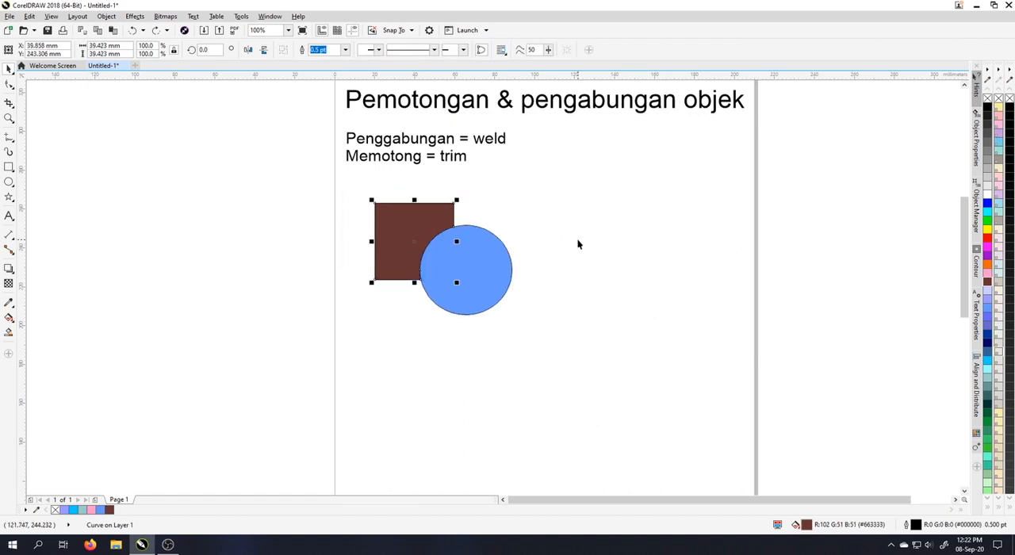
{"action": "key", "text": "ctrl+z"}
{"action": "left_click", "coordinate": [578, 244]}
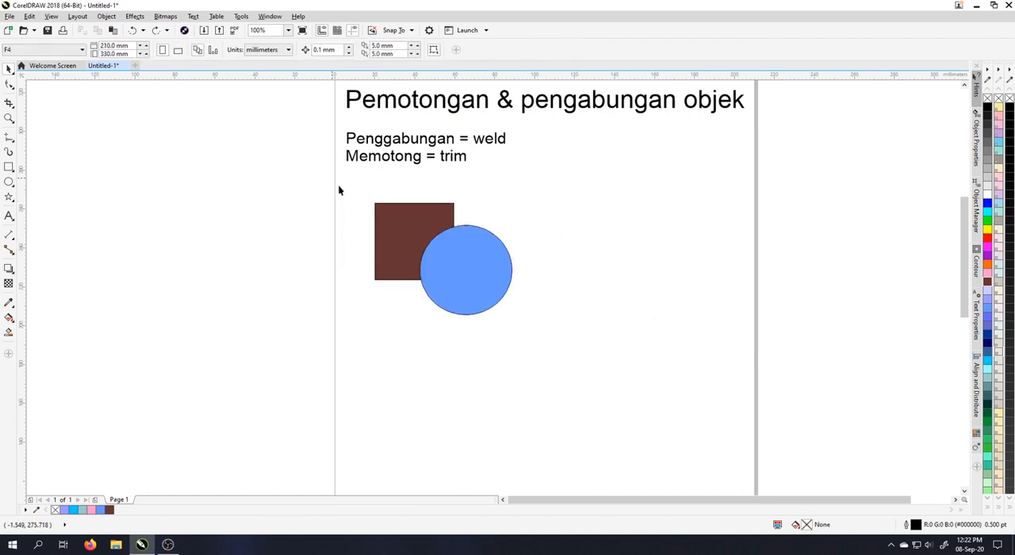
Trim the blue circle using the brown square as the cutter, and move the circle away from the square.
{"action": "left_click_drag", "start_coordinate": [337, 183], "coordinate": [573, 333]}
{"action": "left_click", "coordinate": [571, 332]}
{"action": "left_click", "coordinate": [399, 211]}
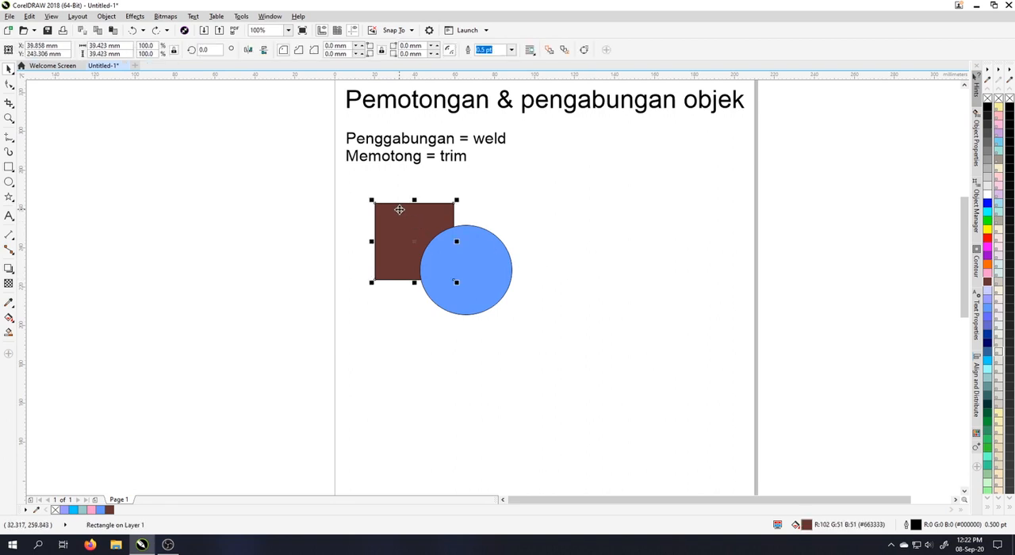
{"action": "left_click", "coordinate": [475, 237], "text": "shift"}
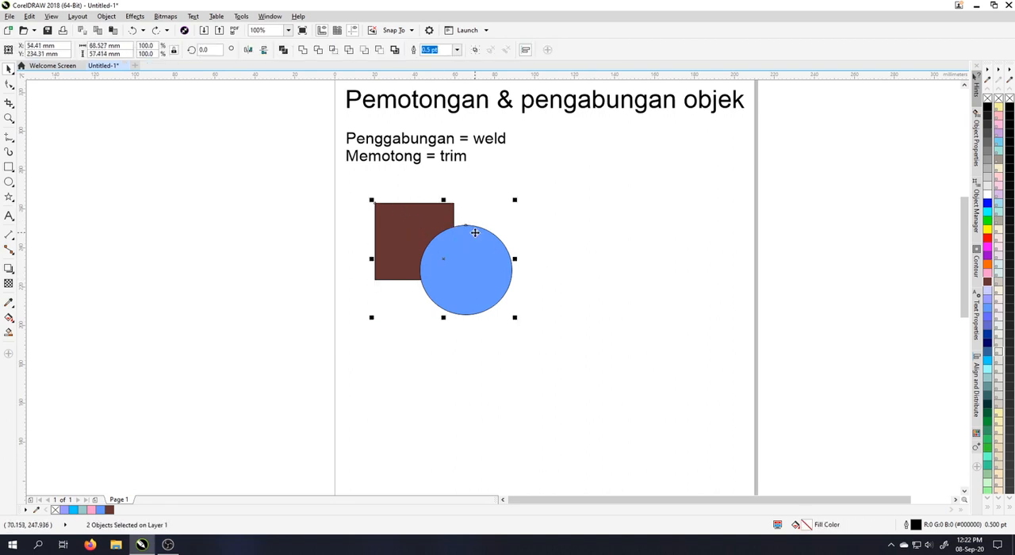
{"action": "left_click", "coordinate": [317, 50]}
{"action": "left_click_drag", "start_coordinate": [475, 255], "coordinate": [512, 270]}
Undo the circle's move and its trim.
{"action": "key", "text": "ctrl+z"}
{"action": "left_click", "coordinate": [583, 271]}
{"action": "key", "text": "ctrl+z"}
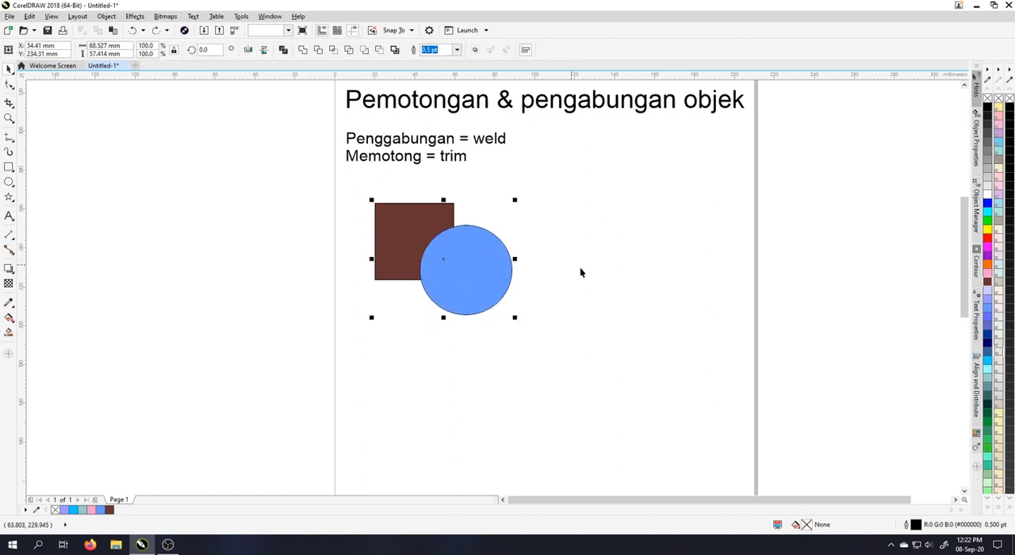
Trim the brown square with the blue circle, and move the cut square slightly up and left to expose the gap.
{"action": "left_click", "coordinate": [582, 272]}
{"action": "left_click", "coordinate": [479, 265]}
{"action": "left_click", "coordinate": [389, 227], "text": "shift"}
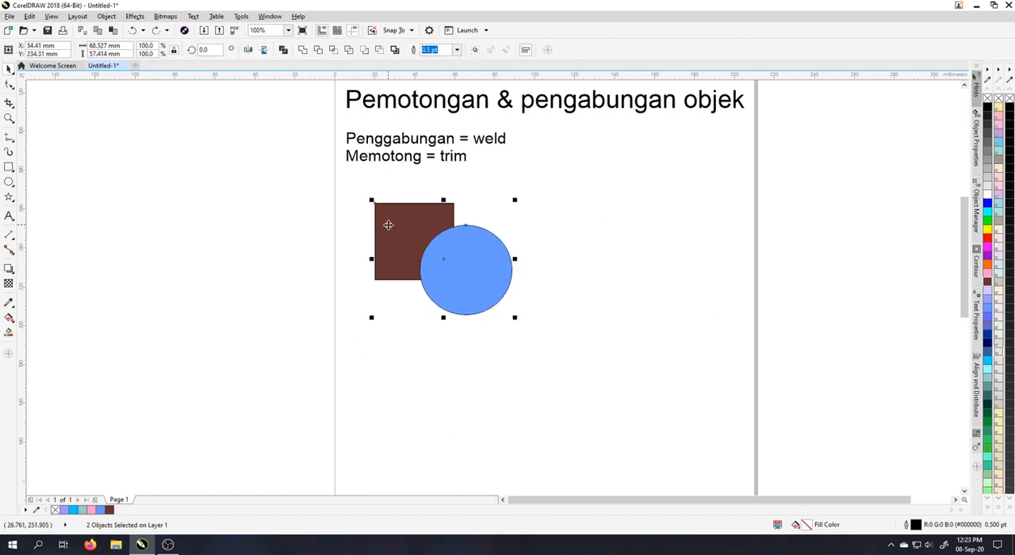
{"action": "left_click", "coordinate": [318, 50]}
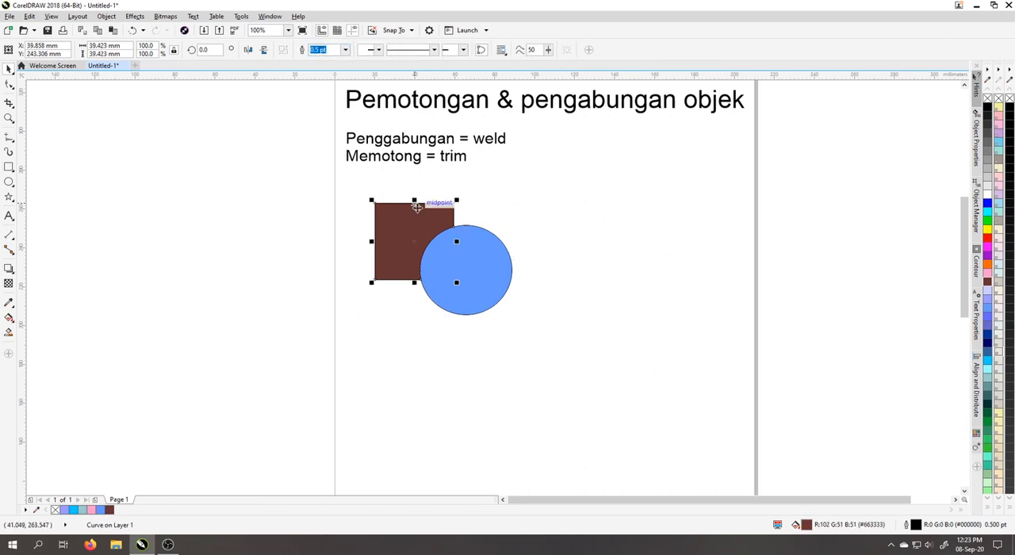
{"action": "left_click_drag", "start_coordinate": [419, 227], "coordinate": [406, 220]}
{"action": "left_click", "coordinate": [528, 215]}
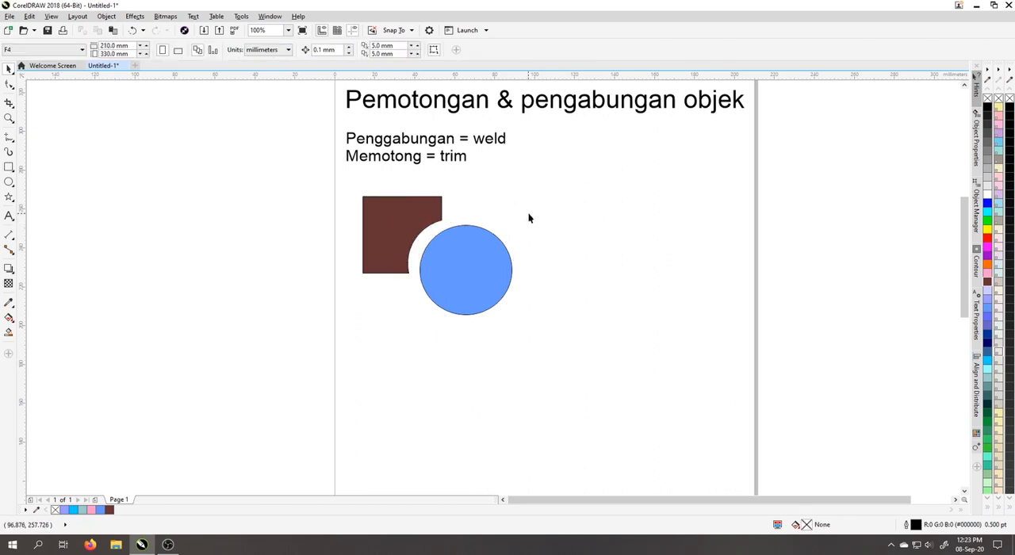
Delete the blue circle and the trimmed brown square.
{"action": "left_click", "coordinate": [471, 233]}
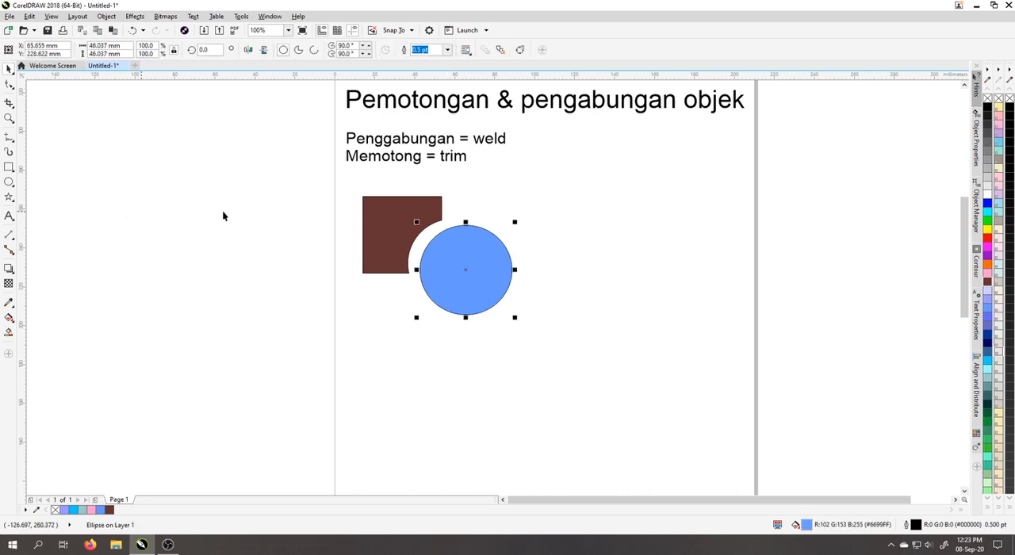
{"action": "left_click", "coordinate": [386, 233], "text": "shift"}
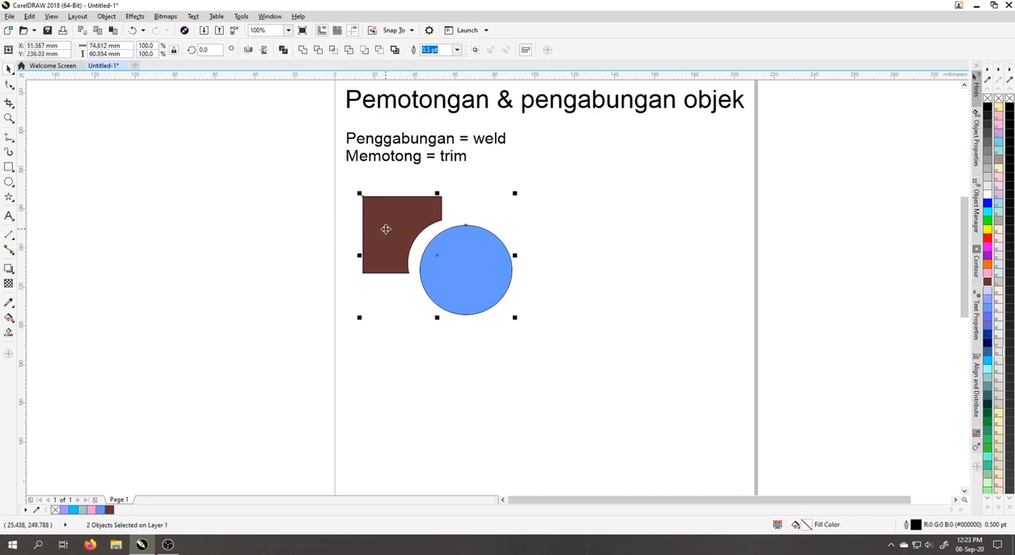
{"action": "key", "text": "Delete"}
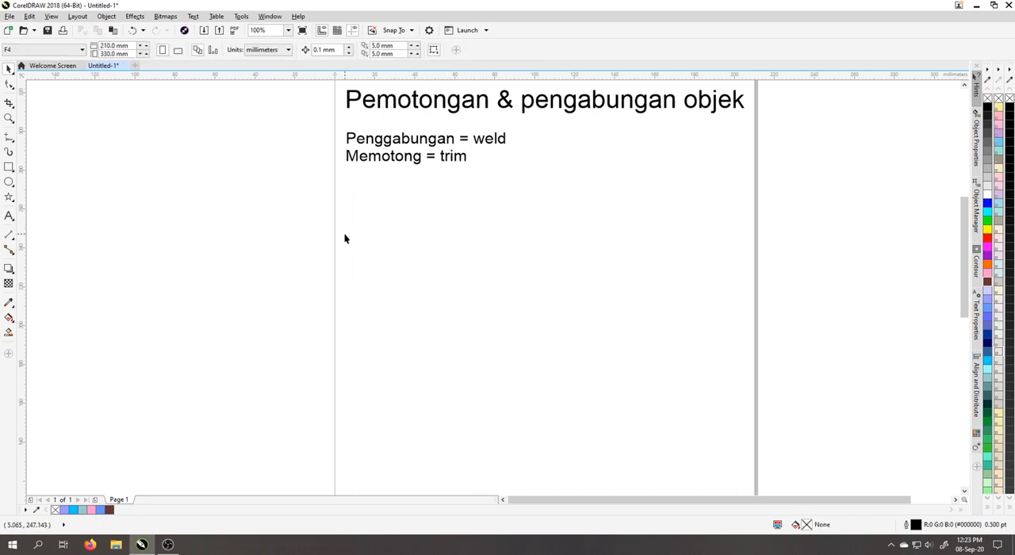
Draw a circle about 69.3 mm across and a thin rectangle about 95.3 by 6.6 mm crossing its upper part.
{"action": "left_click", "coordinate": [9, 181]}
{"action": "left_click_drag", "start_coordinate": [387, 190], "coordinate": [526, 296]}
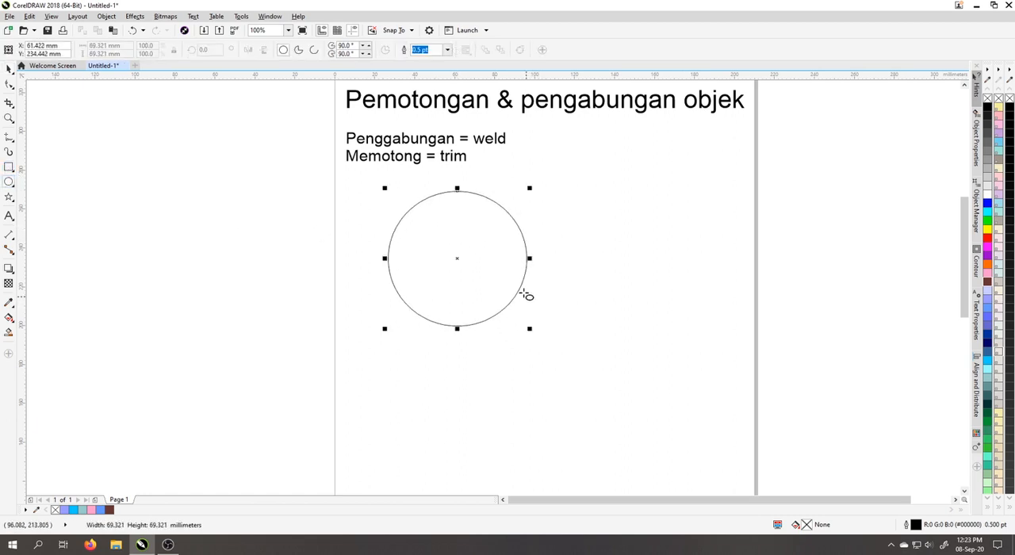
{"action": "left_click_drag", "start_coordinate": [363, 218], "coordinate": [559, 237]}
{"action": "left_click", "coordinate": [9, 70]}
Centre the thin rectangle horizontally on the circle and place a duplicate of it across the circle's lower part.
{"action": "left_click", "coordinate": [441, 270], "text": "shift"}
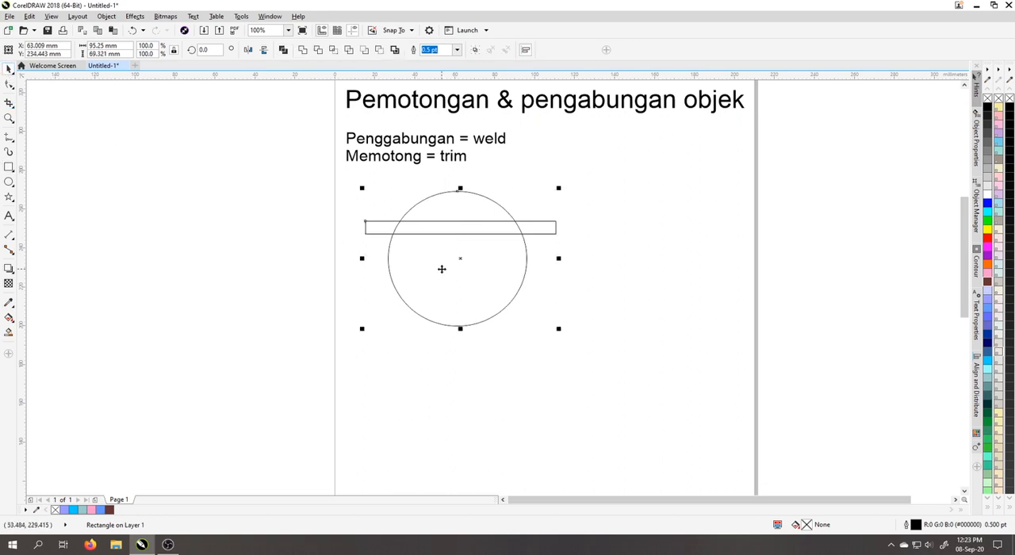
{"action": "key", "text": "c"}
{"action": "left_click", "coordinate": [730, 282]}
{"action": "left_click_drag", "start_coordinate": [469, 224], "coordinate": [474, 297]}
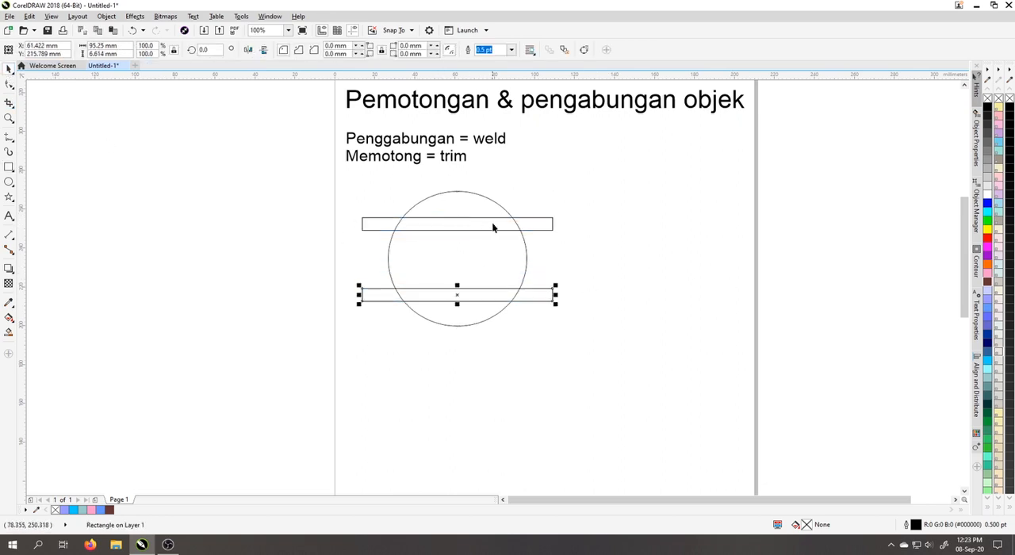
Trim the circle with both thin rectangles.
{"action": "left_click", "coordinate": [499, 227], "text": "shift"}
{"action": "left_click", "coordinate": [473, 257], "text": "shift"}
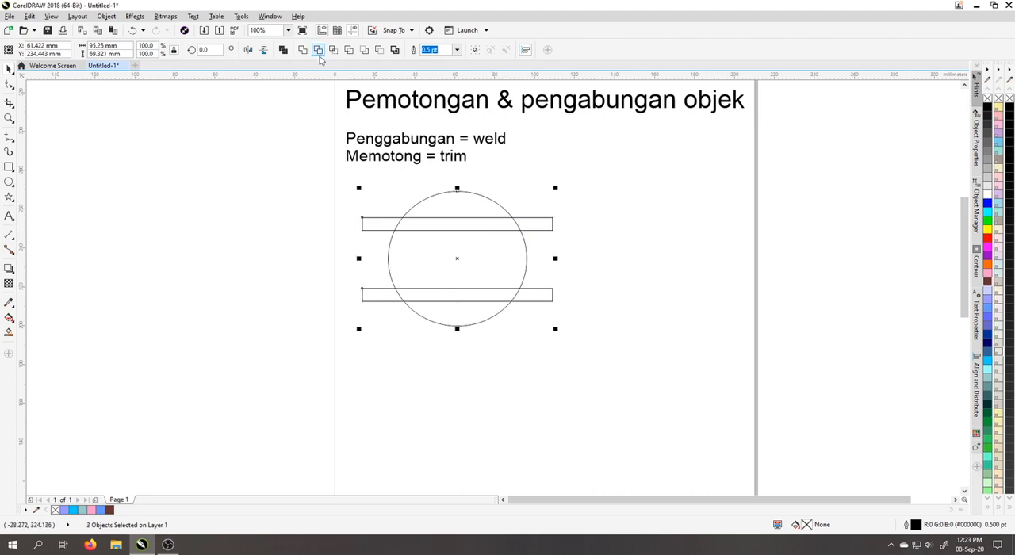
{"action": "left_click", "coordinate": [318, 50]}
Move the trimmed circle off to the right of the thin rectangles and delete both rectangles.
{"action": "left_click", "coordinate": [257, 259]}
{"action": "left_click_drag", "start_coordinate": [433, 324], "coordinate": [643, 268]}
{"action": "left_click", "coordinate": [488, 326]}
{"action": "left_click_drag", "start_coordinate": [323, 188], "coordinate": [497, 316]}
{"action": "left_click_drag", "start_coordinate": [563, 354], "coordinate": [565, 349]}
{"action": "key", "text": "Delete"}
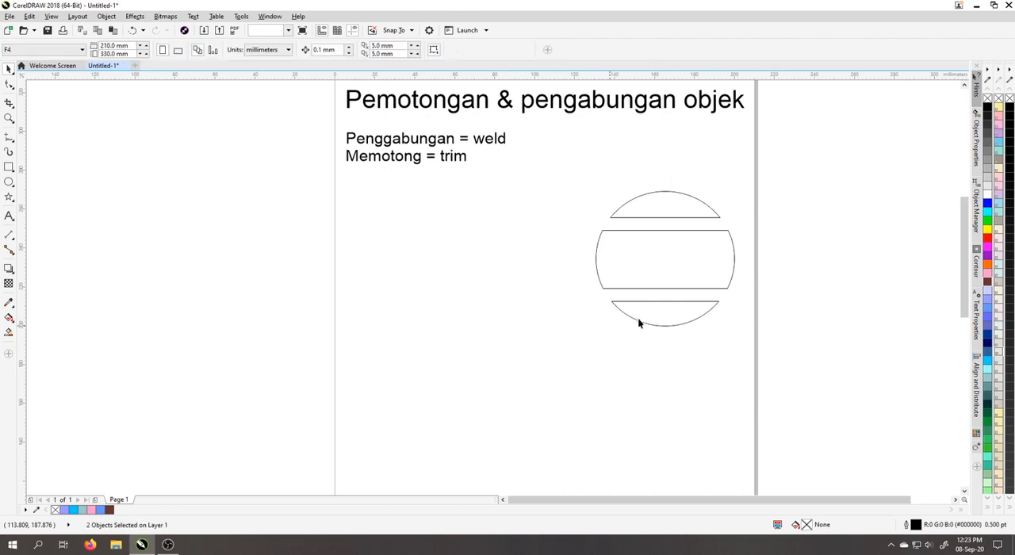
Scale the cut circle down to about 45 mm across and place it just below "Memotong = trim".
{"action": "left_click", "coordinate": [698, 257]}
{"action": "left_click_drag", "start_coordinate": [698, 258], "coordinate": [435, 221]}
{"action": "left_click", "coordinate": [473, 331]}
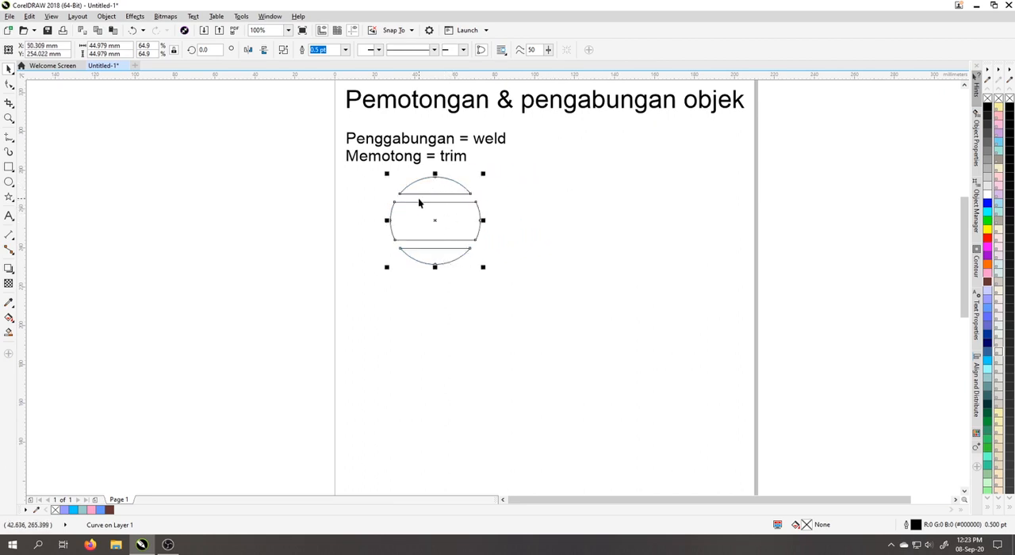
Break the cut circle's curve apart into separate objects.
{"action": "scroll", "coordinate": [410, 204], "scroll_direction": "up", "scroll_amount": 2}
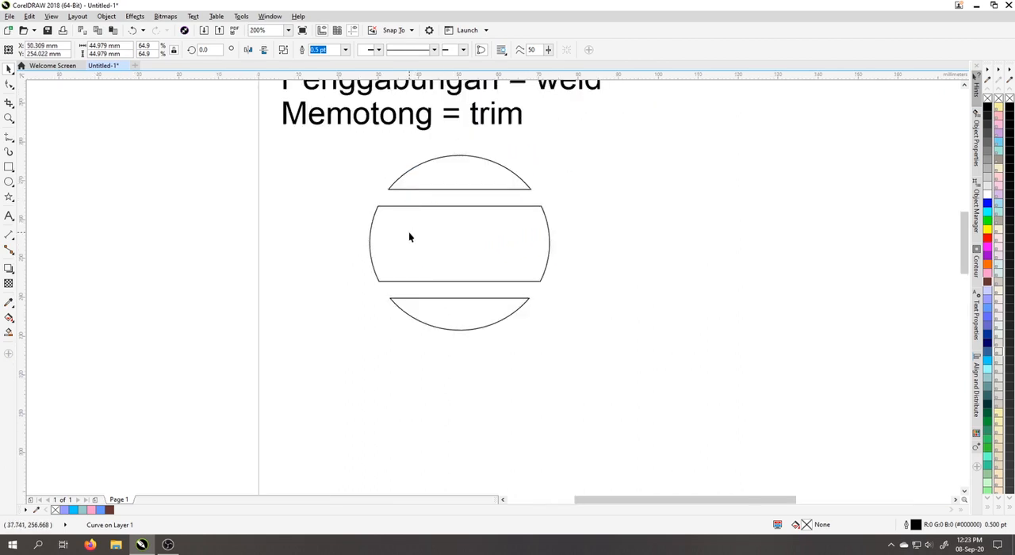
{"action": "left_click", "coordinate": [408, 233]}
{"action": "left_click", "coordinate": [433, 231]}
{"action": "right_click", "coordinate": [434, 231]}
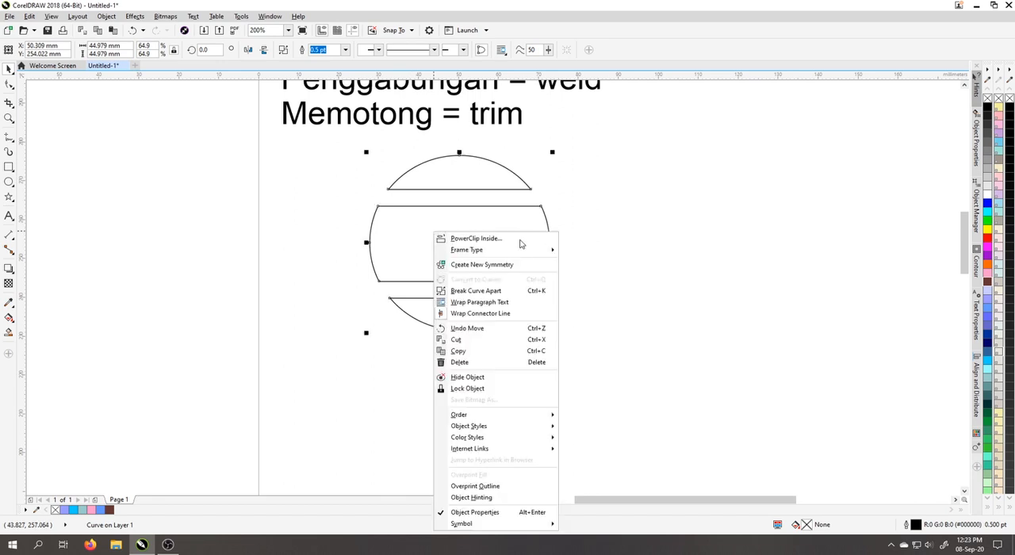
{"action": "left_click", "coordinate": [495, 291]}
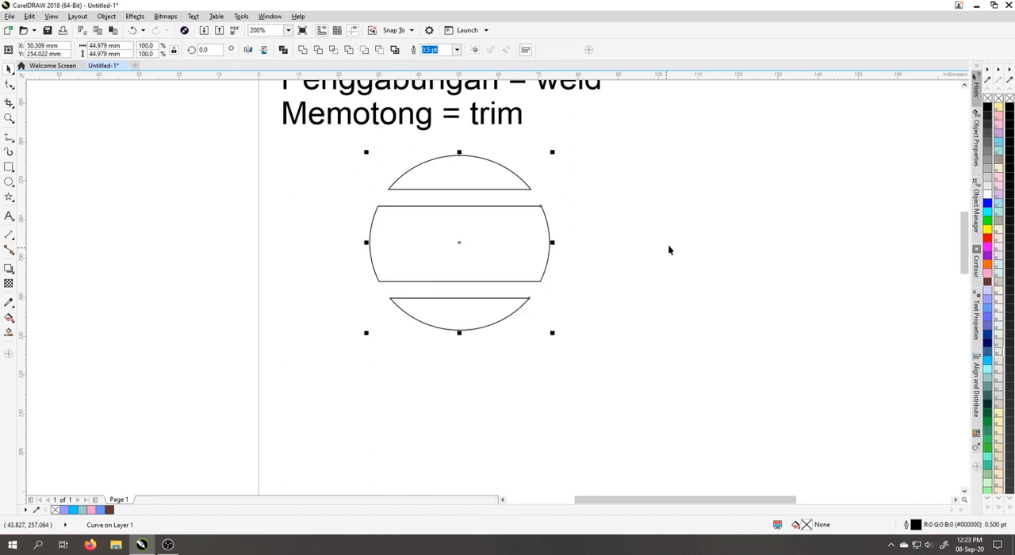
Check that the upper, middle and lower pieces of the circle can each be selected separately.
{"action": "left_click", "coordinate": [668, 243]}
{"action": "left_click", "coordinate": [491, 182]}
{"action": "left_click", "coordinate": [475, 242]}
{"action": "left_click", "coordinate": [465, 314]}
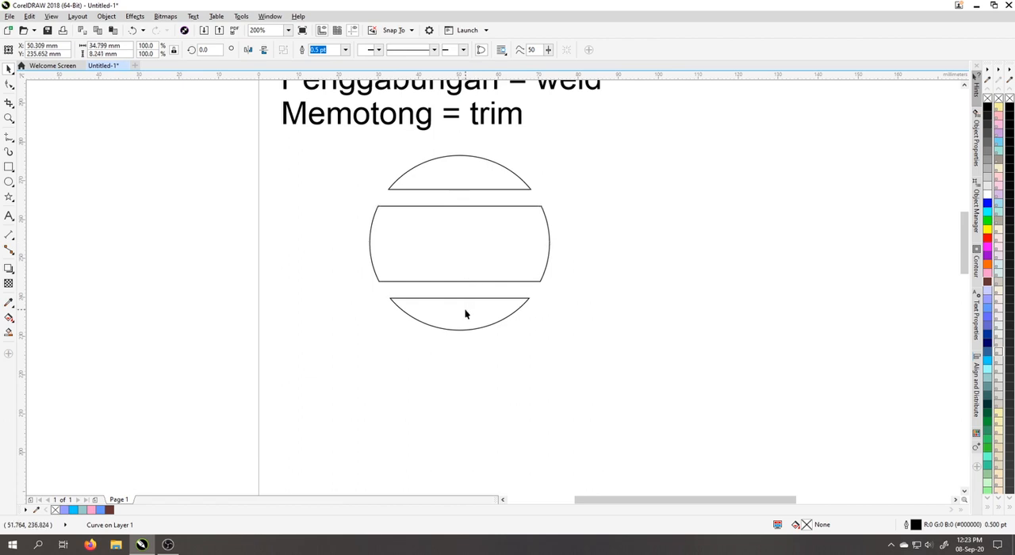
Fill the cut circle's upper piece light blue, the middle piece magenta and the lower piece yellow.
{"action": "left_click", "coordinate": [480, 234]}
{"action": "left_click", "coordinate": [501, 185]}
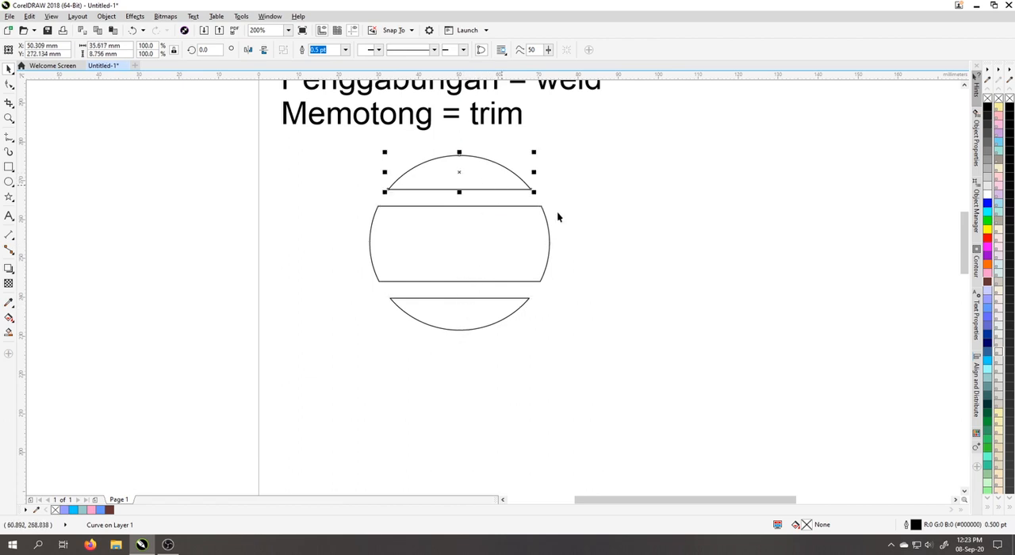
{"action": "left_click", "coordinate": [234, 225]}
{"action": "left_click", "coordinate": [446, 188]}
{"action": "left_click", "coordinate": [988, 362]}
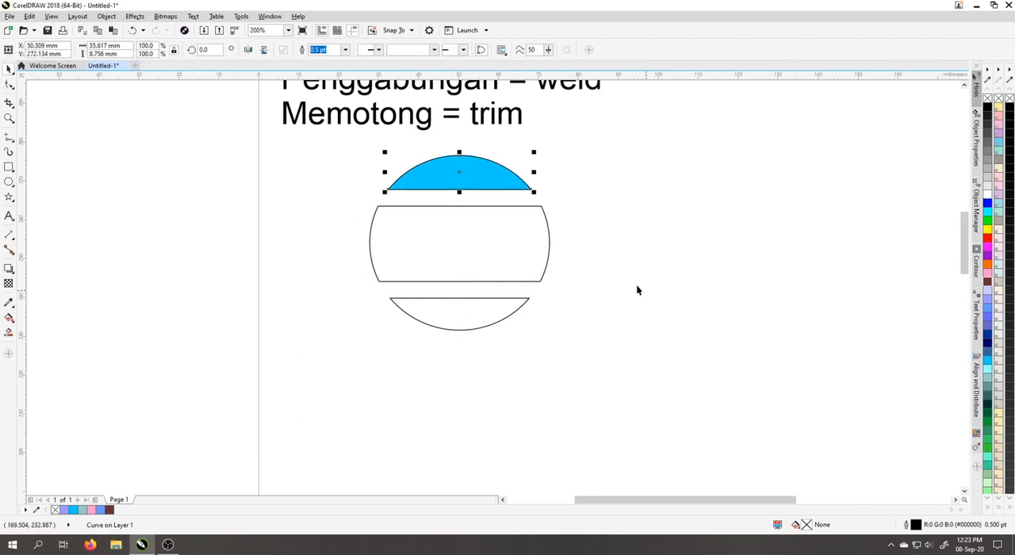
{"action": "key", "text": "Tab"}
{"action": "left_click", "coordinate": [988, 255]}
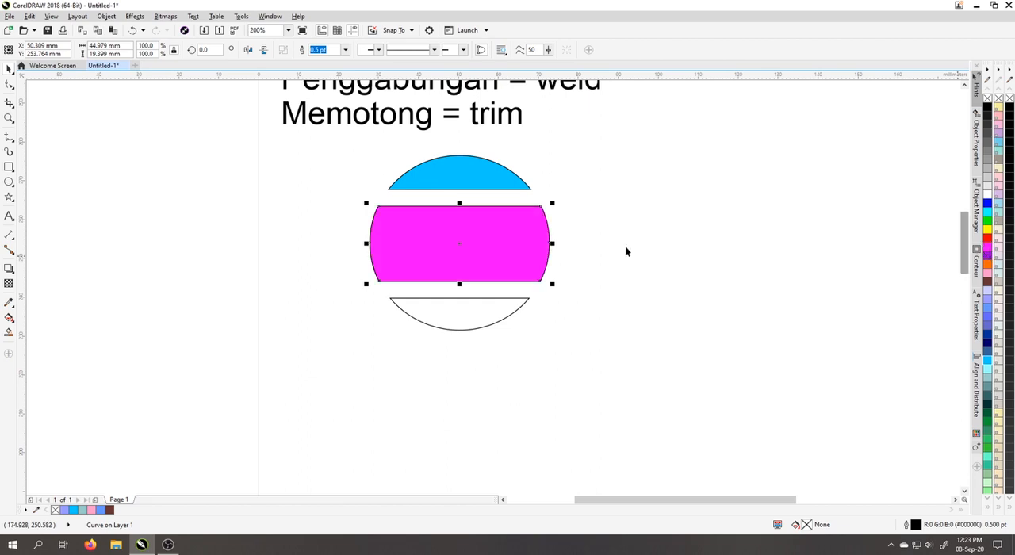
{"action": "left_click", "coordinate": [441, 313]}
{"action": "left_click", "coordinate": [988, 230]}
{"action": "left_click", "coordinate": [328, 138]}
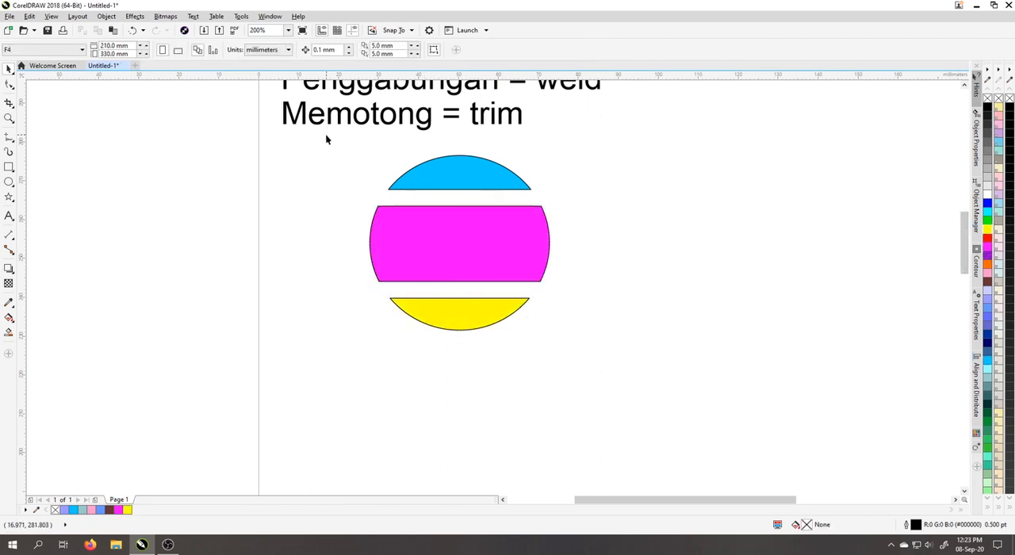
Delete all three coloured circle pieces below the text.
{"action": "left_click_drag", "start_coordinate": [328, 138], "coordinate": [710, 377]}
{"action": "key", "text": "Delete"}
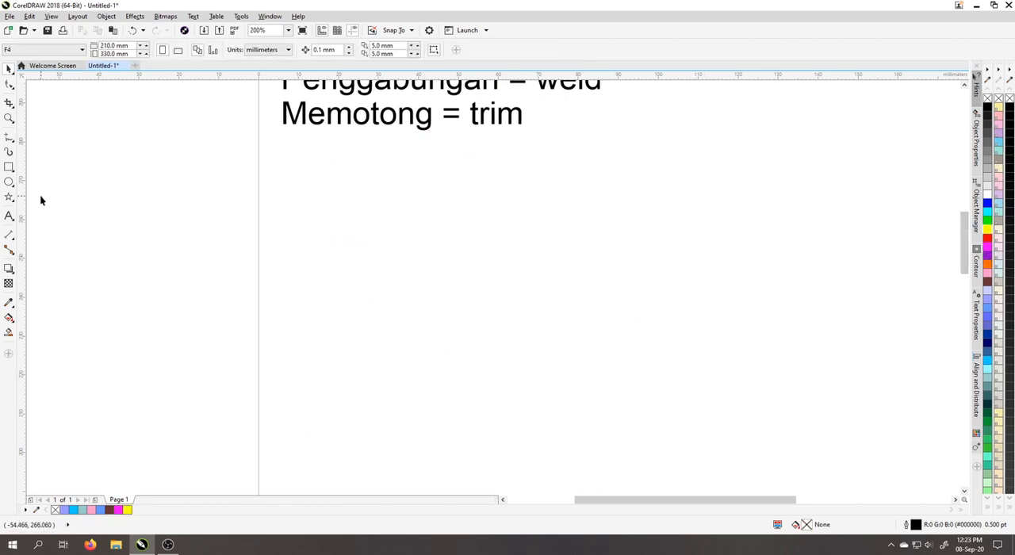
Add a third line reading "Mengambil selisih = intersect" below "Memotong = trim" in the text block.
{"action": "scroll", "coordinate": [442, 296], "scroll_direction": "down", "scroll_amount": 2}
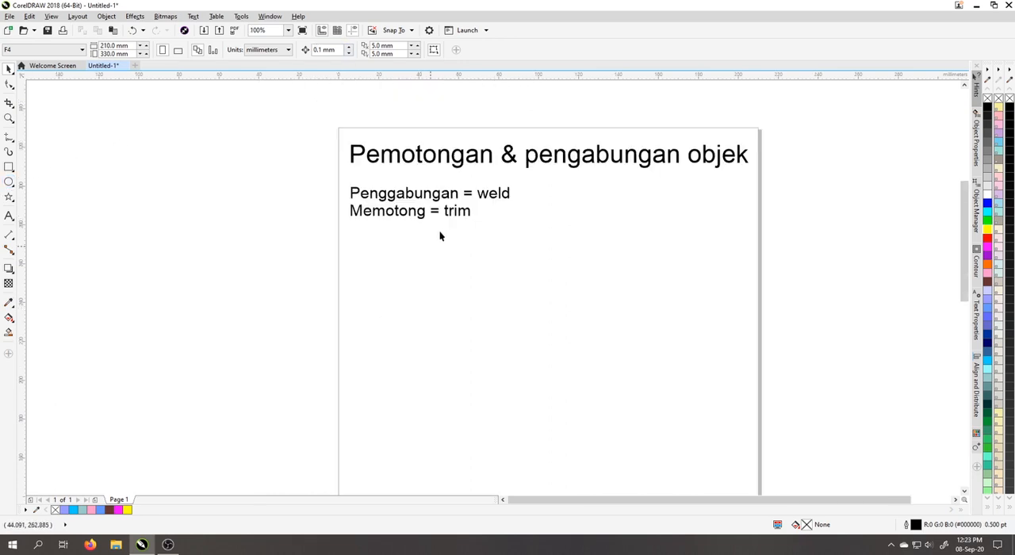
{"action": "scroll", "coordinate": [469, 214], "scroll_direction": "up", "scroll_amount": 2}
{"action": "double_click", "coordinate": [489, 230]}
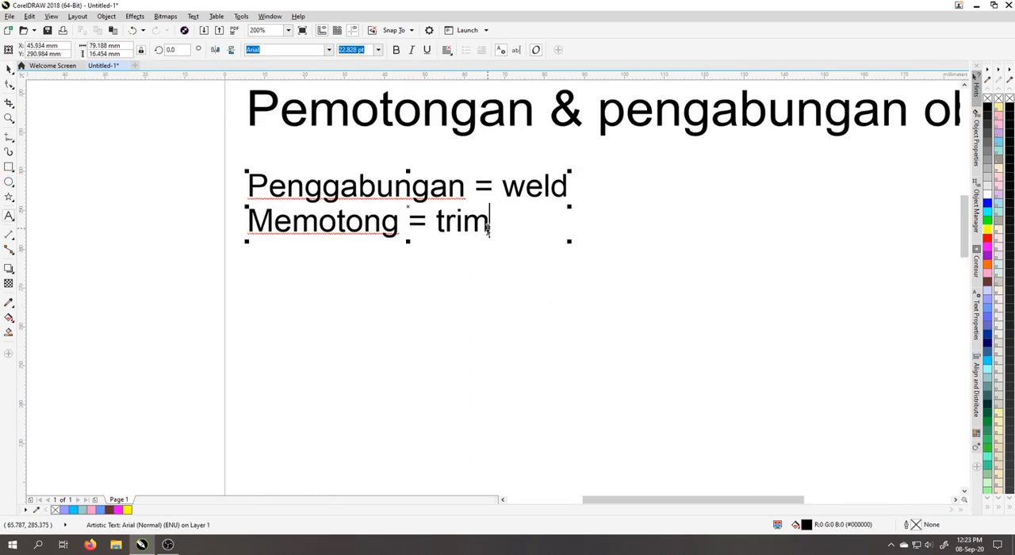
{"action": "key", "text": "Return"}
{"action": "type", "text": "Menga"}
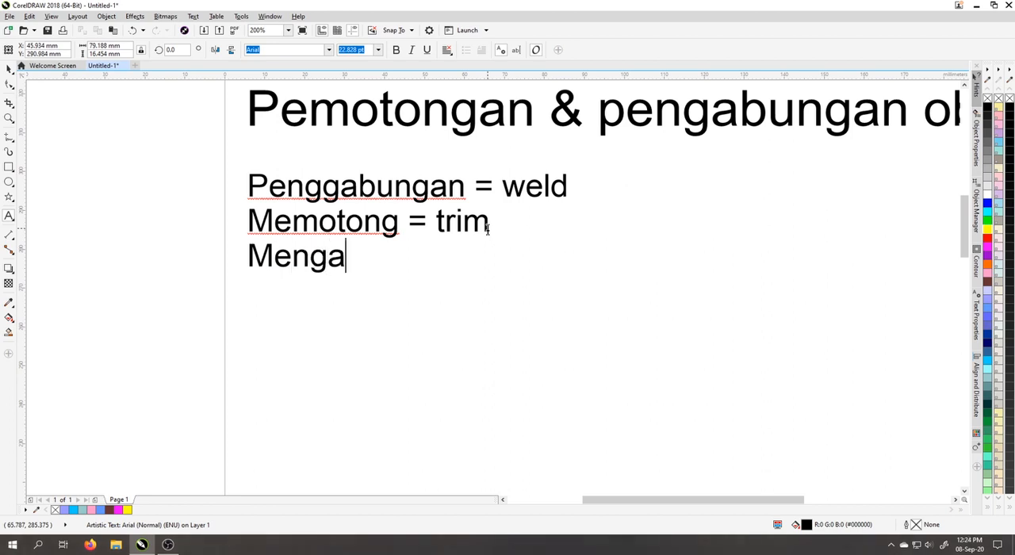
{"action": "type", "text": "mbil selisi"}
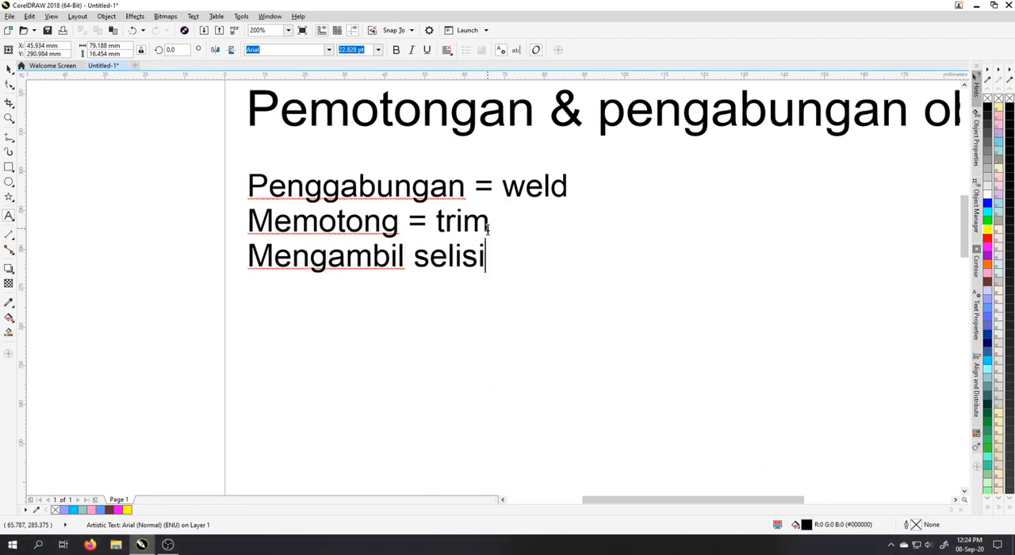
{"action": "type", "text": "h = in"}
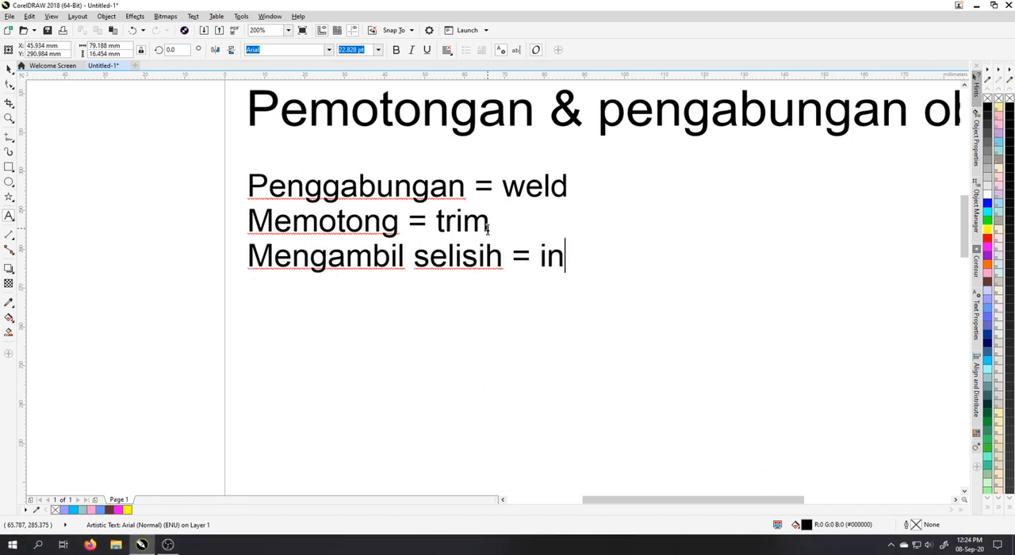
{"action": "type", "text": "terse"}
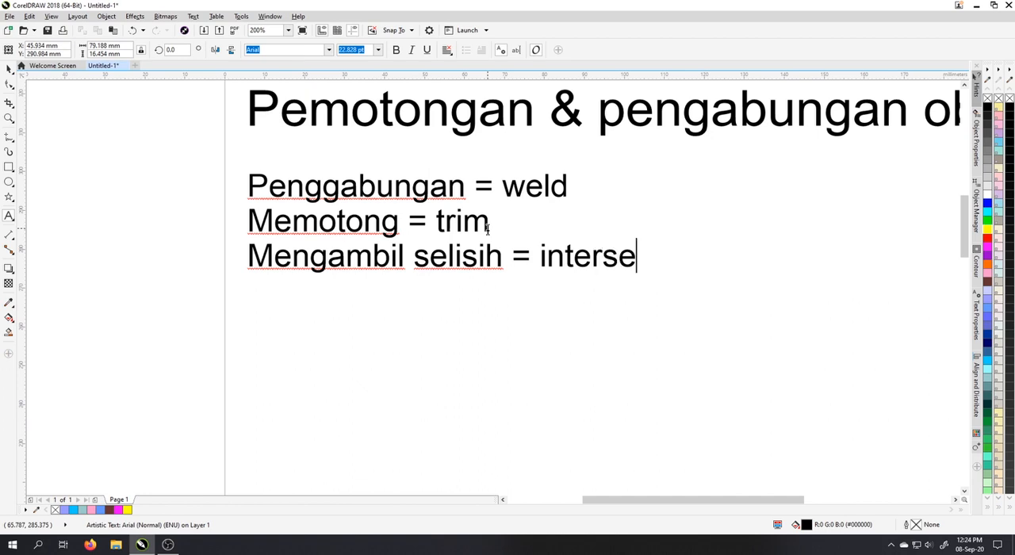
{"action": "type", "text": "ct"}
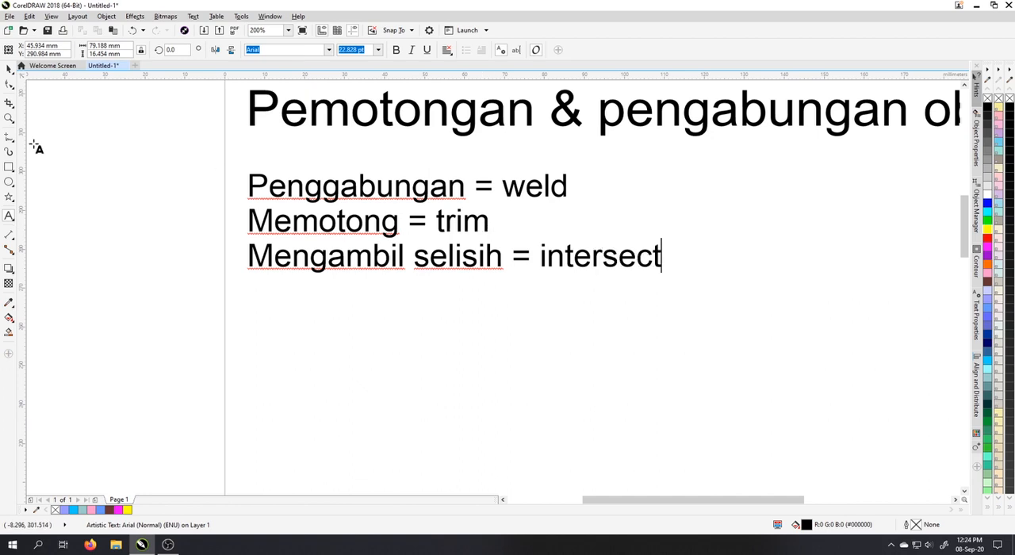
{"action": "left_click", "coordinate": [9, 69]}
{"action": "left_click", "coordinate": [643, 315]}
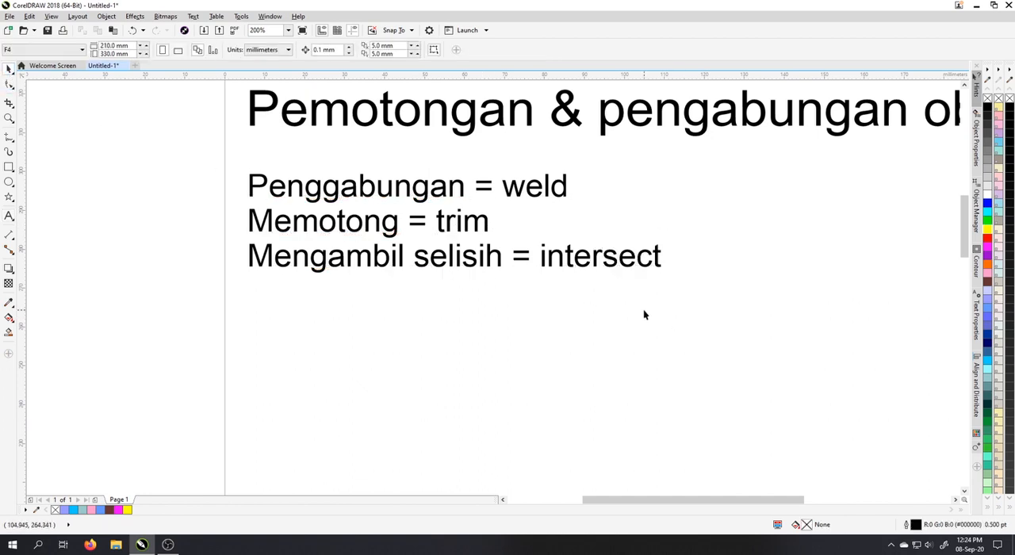
Draw a five-pointed star about 41 mm wide below the text and a hexagon about 30 by 34 mm overlapping its lower part.
{"action": "left_click", "coordinate": [9, 197]}
{"action": "left_click_drag", "start_coordinate": [460, 301], "coordinate": [631, 459]}
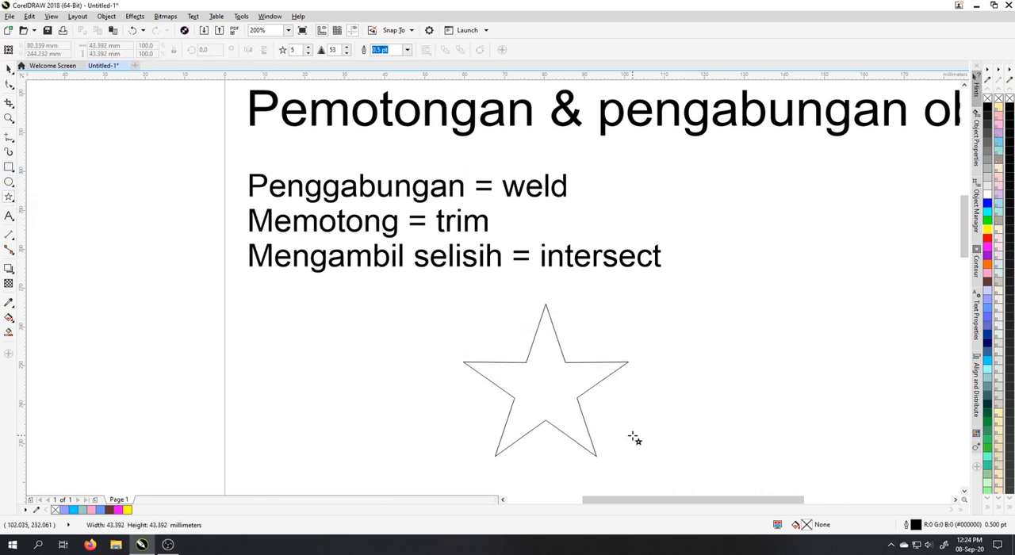
{"action": "left_click", "coordinate": [11, 199]}
{"action": "left_click", "coordinate": [40, 198]}
{"action": "left_click_drag", "start_coordinate": [562, 313], "coordinate": [546, 128]}
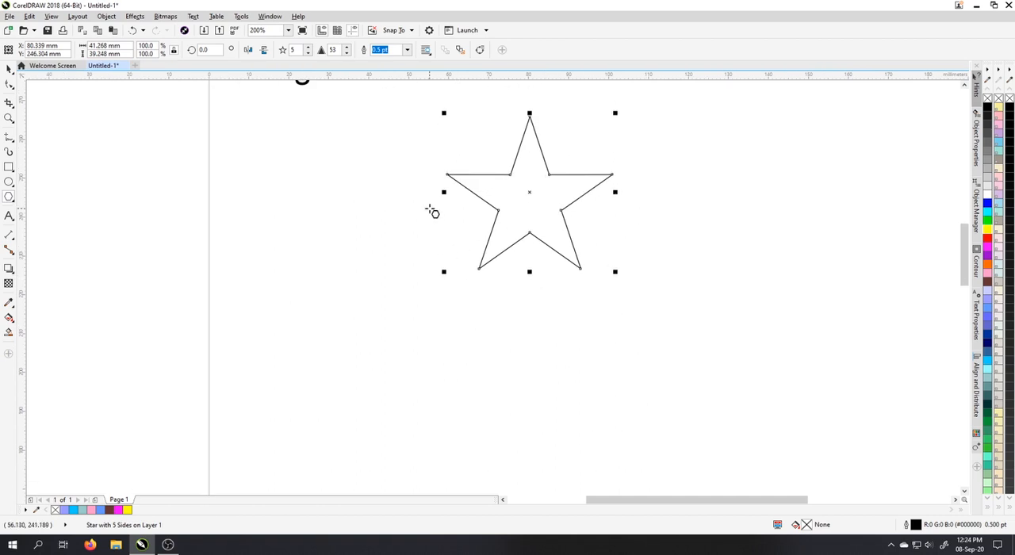
{"action": "left_click_drag", "start_coordinate": [434, 210], "coordinate": [565, 304]}
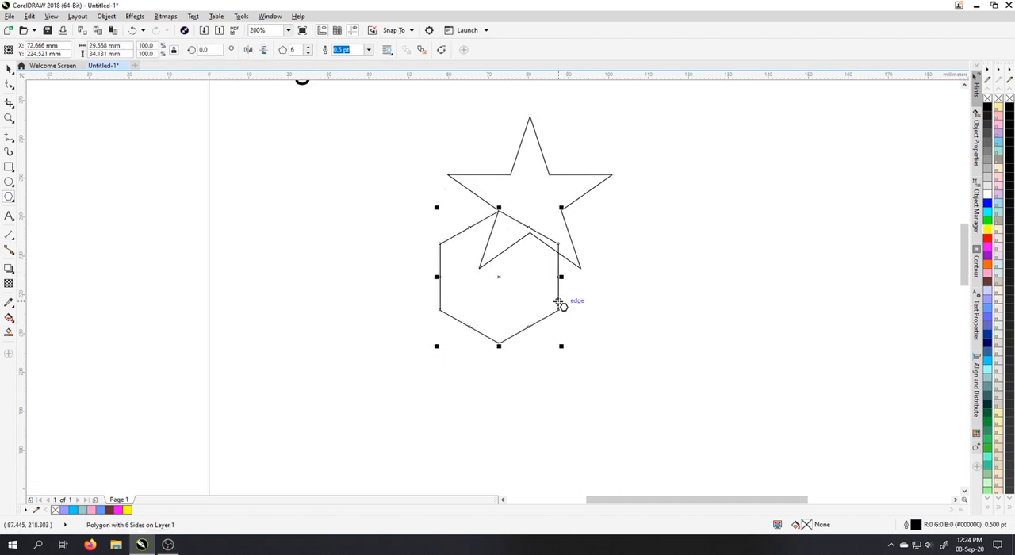
Centre the hexagon horizontally on the star and move it up about 5 mm.
{"action": "left_click", "coordinate": [9, 69]}
{"action": "left_click", "coordinate": [522, 197], "text": "shift"}
{"action": "key", "text": "c"}
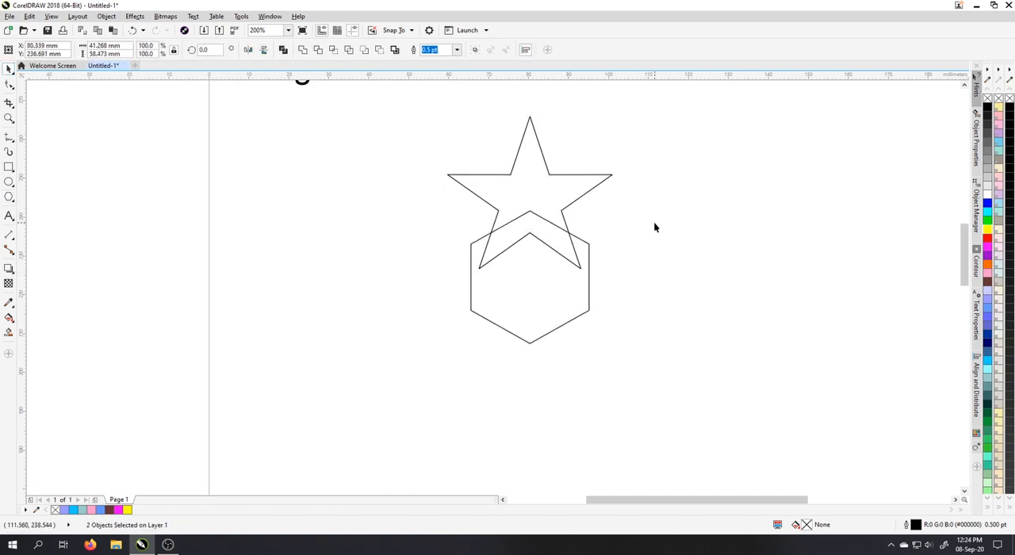
{"action": "left_click", "coordinate": [653, 222]}
{"action": "left_click", "coordinate": [528, 256]}
{"action": "left_click", "coordinate": [531, 225]}
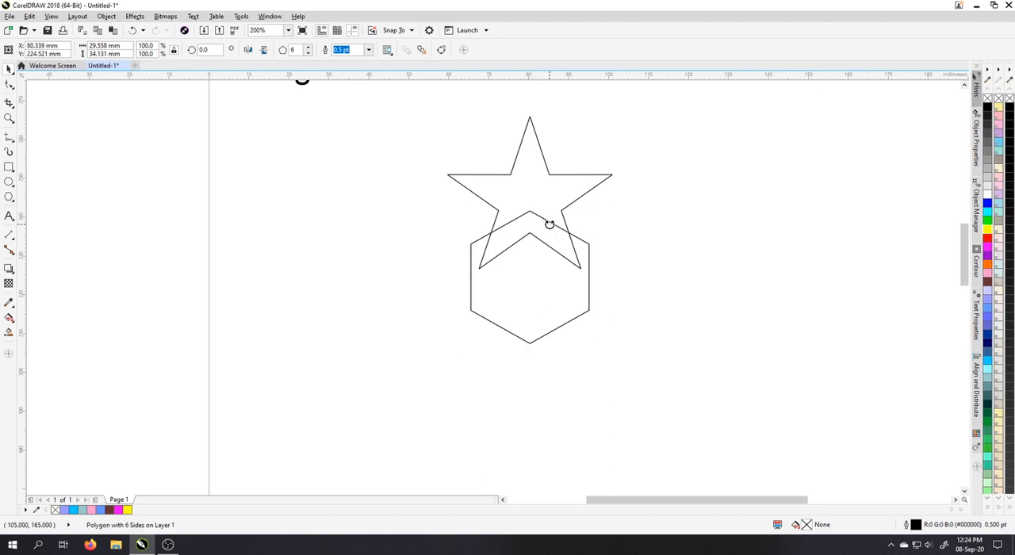
{"action": "left_click_drag", "start_coordinate": [529, 210], "coordinate": [531, 198]}
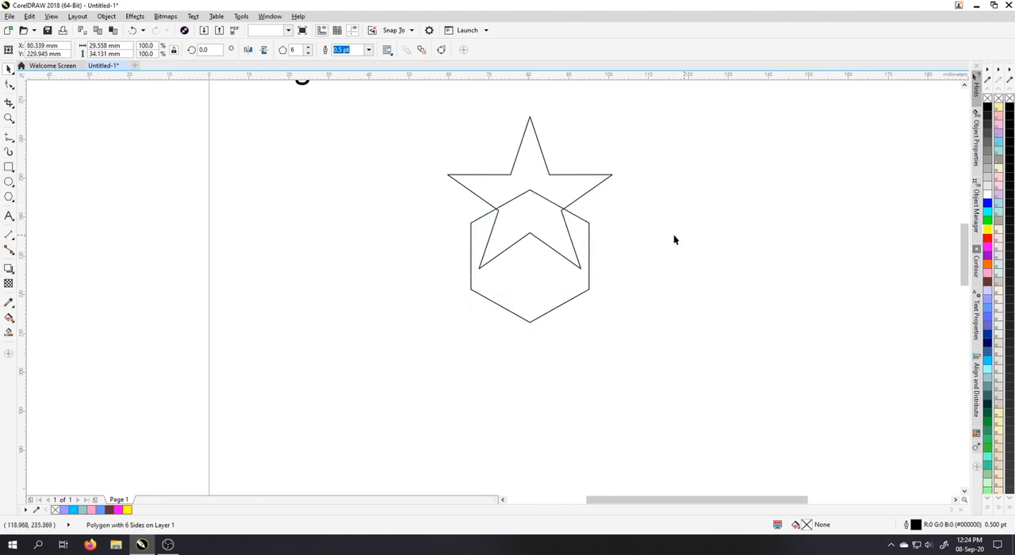
{"action": "left_click", "coordinate": [673, 238]}
{"action": "scroll", "coordinate": [537, 198], "scroll_direction": "up", "scroll_amount": 1}
{"action": "left_click", "coordinate": [550, 183]}
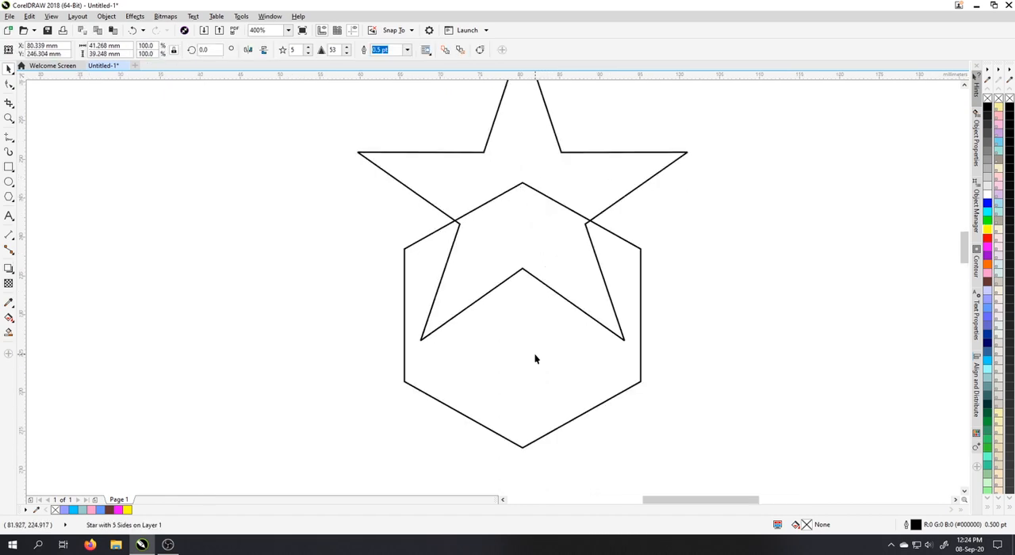
{"action": "left_click", "coordinate": [535, 359]}
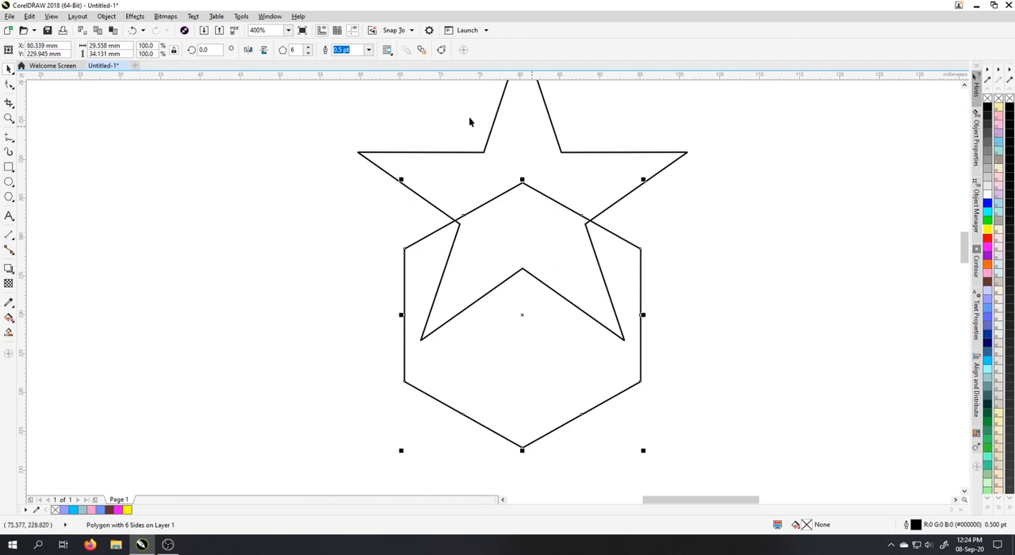
{"action": "left_click", "coordinate": [727, 280]}
Fill the star yellow and the hexagon pink.
{"action": "scroll", "coordinate": [465, 283], "scroll_direction": "down", "scroll_amount": 1}
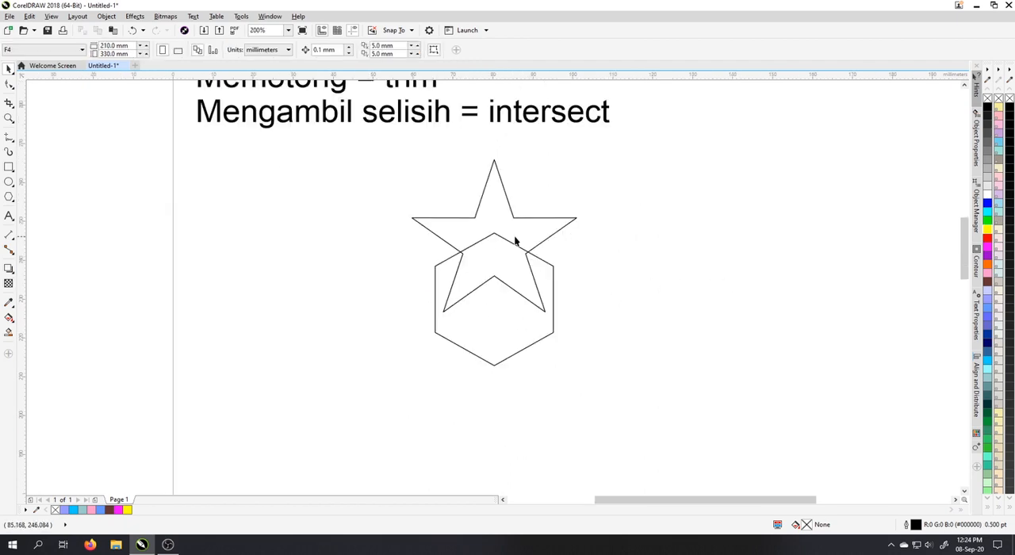
{"action": "left_click", "coordinate": [516, 239]}
{"action": "left_click", "coordinate": [990, 232]}
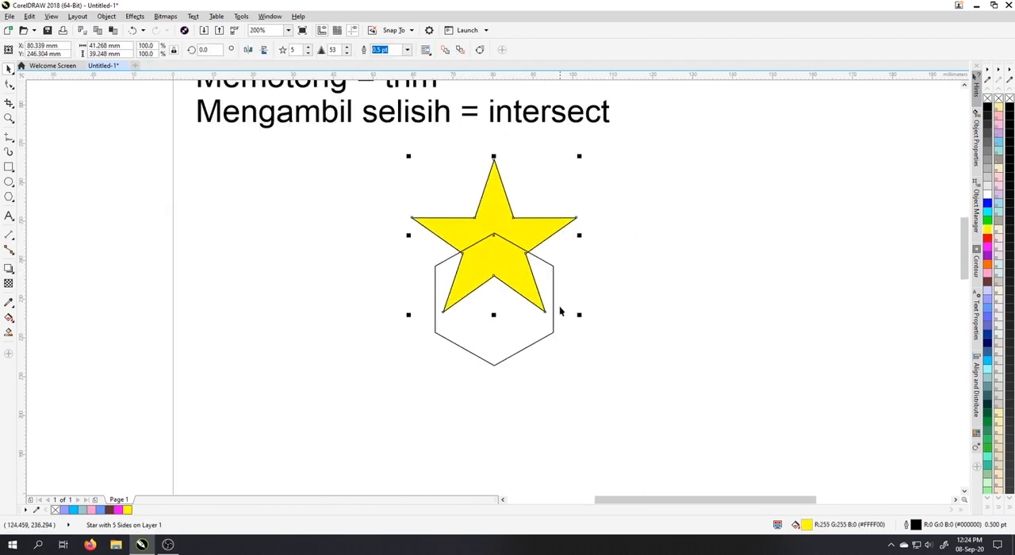
{"action": "left_click", "coordinate": [553, 324]}
{"action": "left_click", "coordinate": [988, 274]}
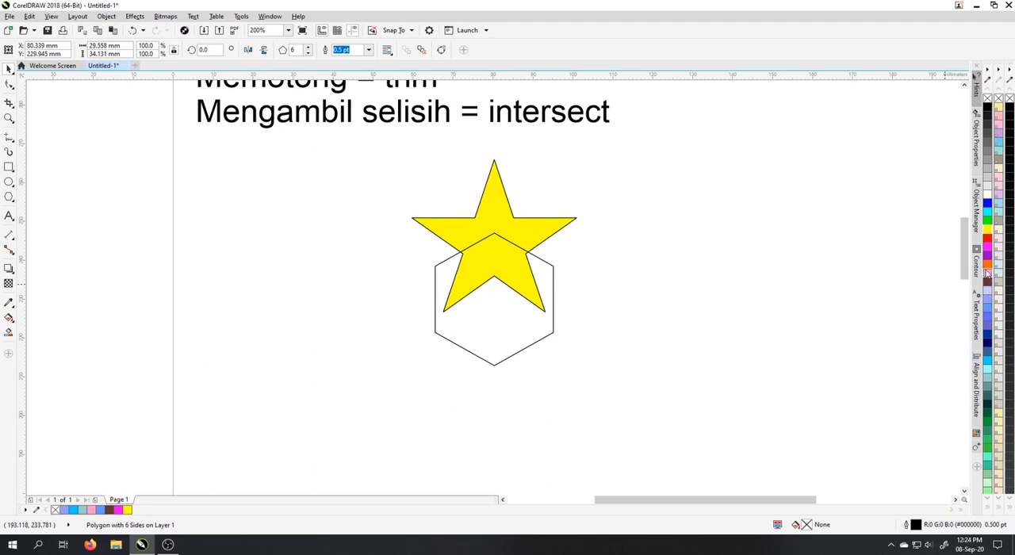
{"action": "left_click", "coordinate": [680, 320]}
Create the Intersect shape of the overlapping star and hexagon.
{"action": "left_click_drag", "start_coordinate": [574, 229], "coordinate": [641, 312]}
{"action": "left_click", "coordinate": [580, 349]}
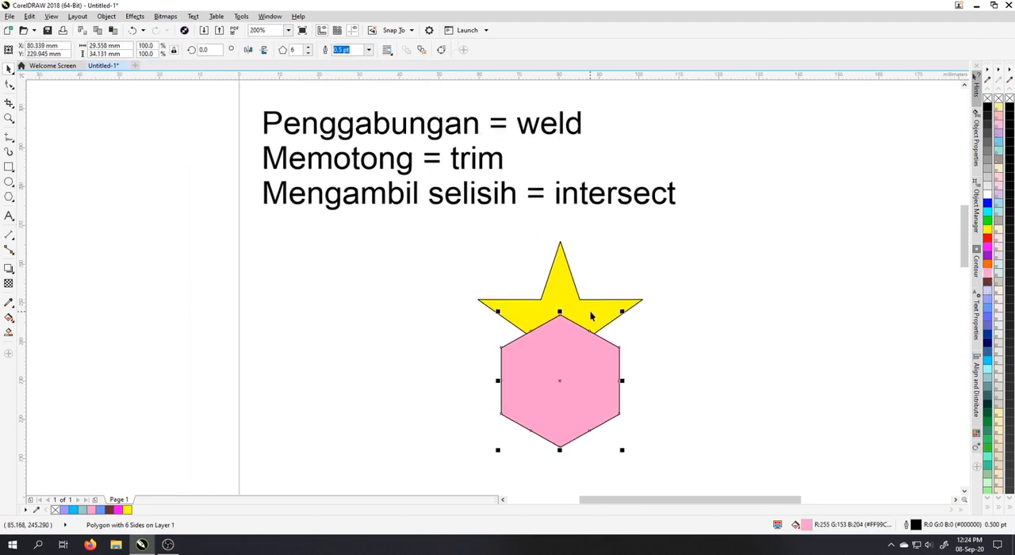
{"action": "left_click", "coordinate": [591, 314]}
{"action": "left_click", "coordinate": [726, 347]}
{"action": "left_click", "coordinate": [576, 362]}
{"action": "left_click", "coordinate": [585, 315], "text": "shift"}
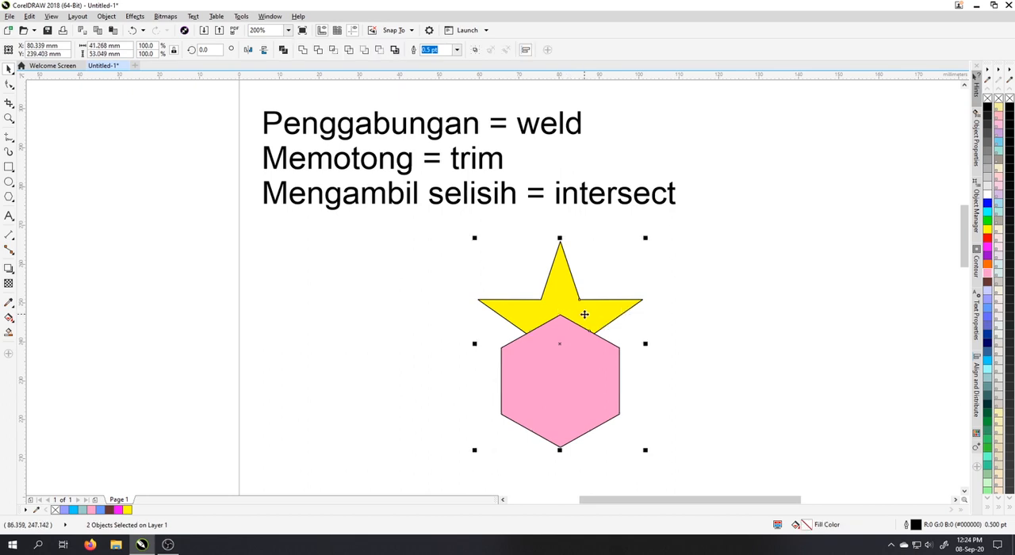
{"action": "left_click", "coordinate": [334, 50]}
{"action": "left_click", "coordinate": [666, 363]}
Move the star to the left and the hexagon to the right, leaving the intersected piece between them.
{"action": "left_click", "coordinate": [571, 314]}
{"action": "left_click_drag", "start_coordinate": [571, 313], "coordinate": [423, 318]}
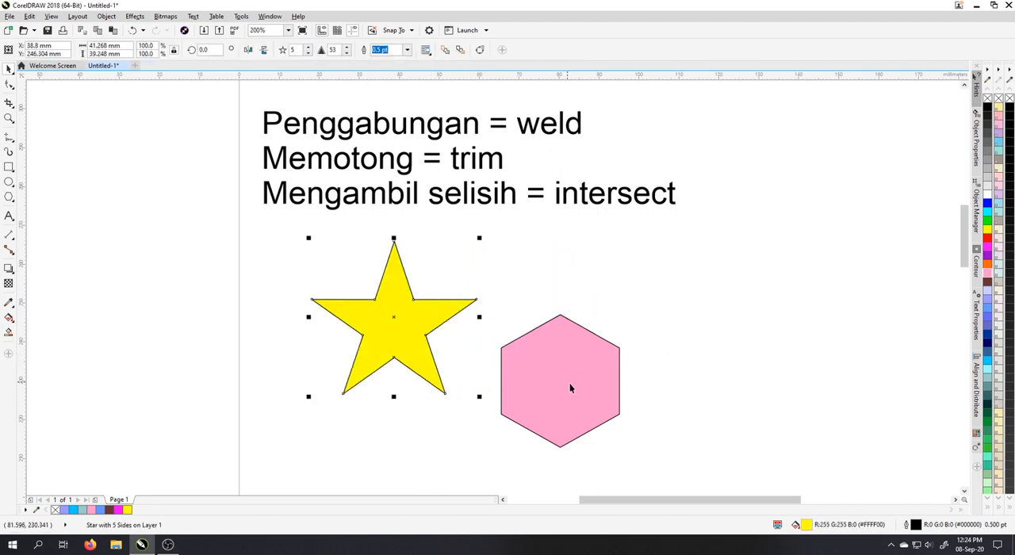
{"action": "left_click_drag", "start_coordinate": [570, 383], "coordinate": [749, 383]}
{"action": "left_click", "coordinate": [575, 347]}
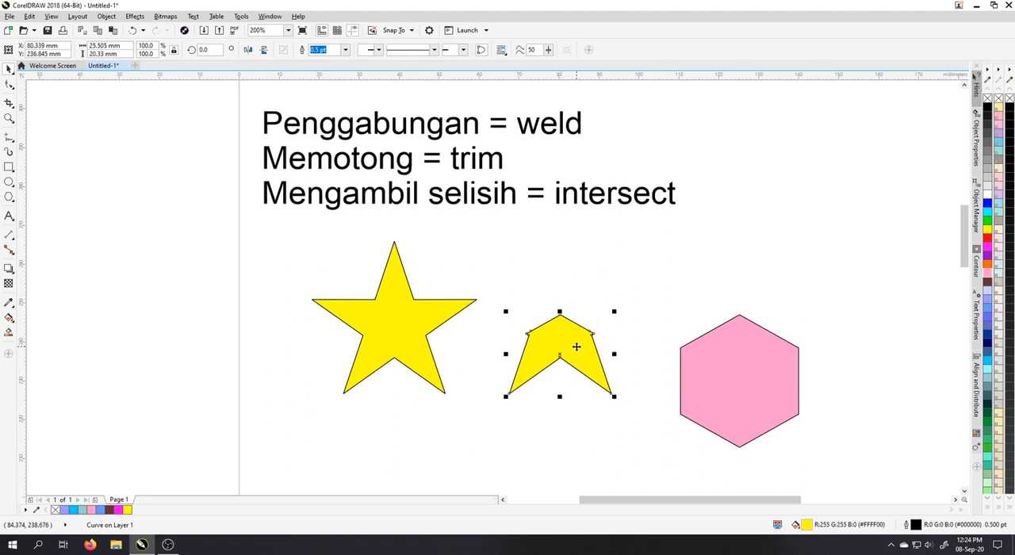
Undo both moves and the intersection of the star and hexagon.
{"action": "key", "text": "ctrl+z"}
{"action": "key", "text": "ctrl+z"}
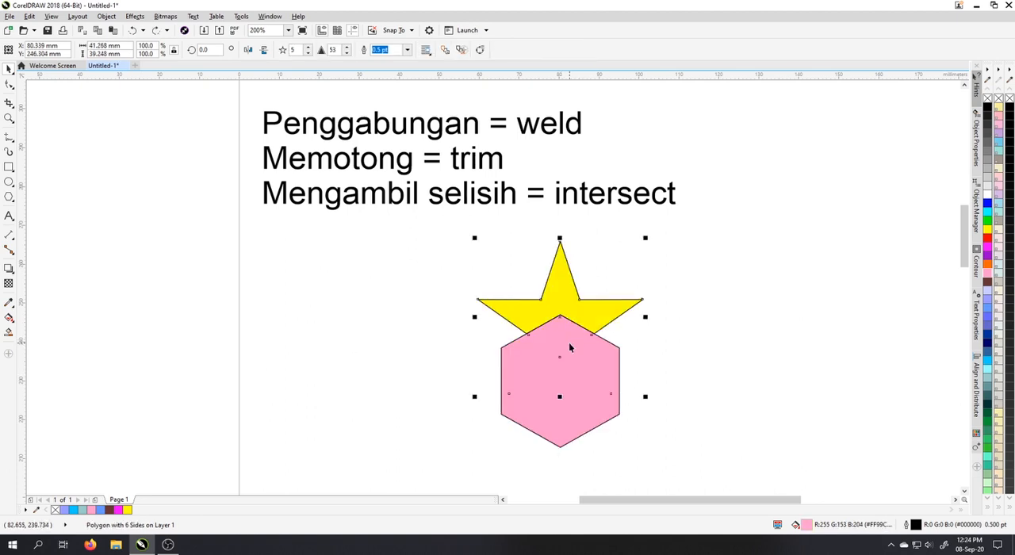
{"action": "key", "text": "ctrl+z"}
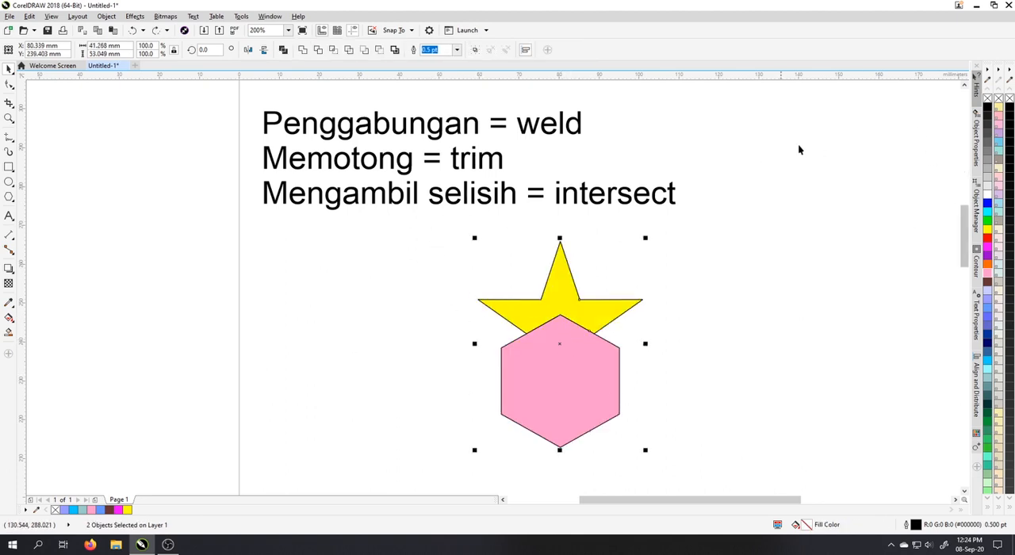
Remove the fill from both the star and the hexagon.
{"action": "left_click", "coordinate": [987, 99]}
{"action": "left_click", "coordinate": [548, 371]}
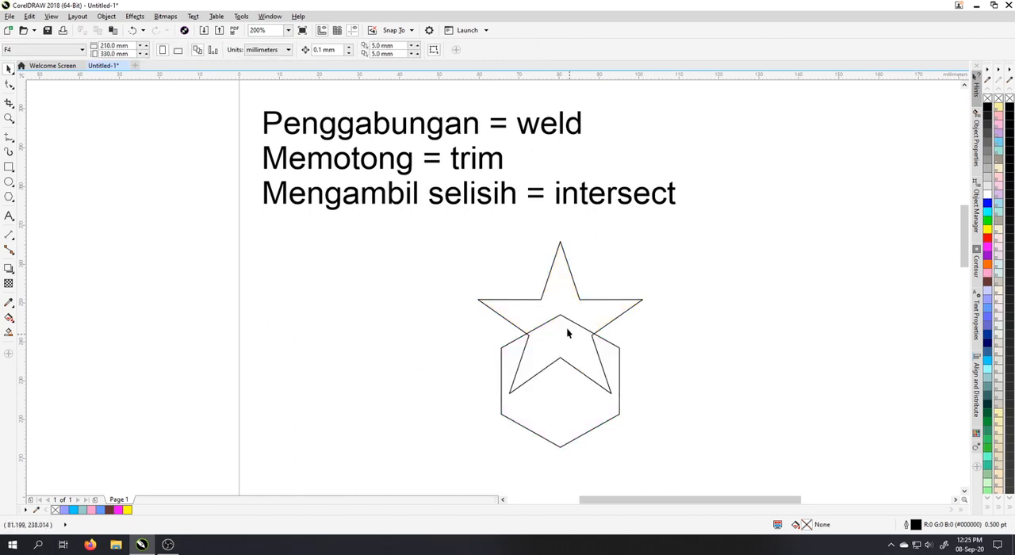
Move the overlapping star and hexagon together to the right of the text, centred at about X 146 mm, Y 249 mm.
{"action": "left_click_drag", "start_coordinate": [682, 362], "coordinate": [645, 323]}
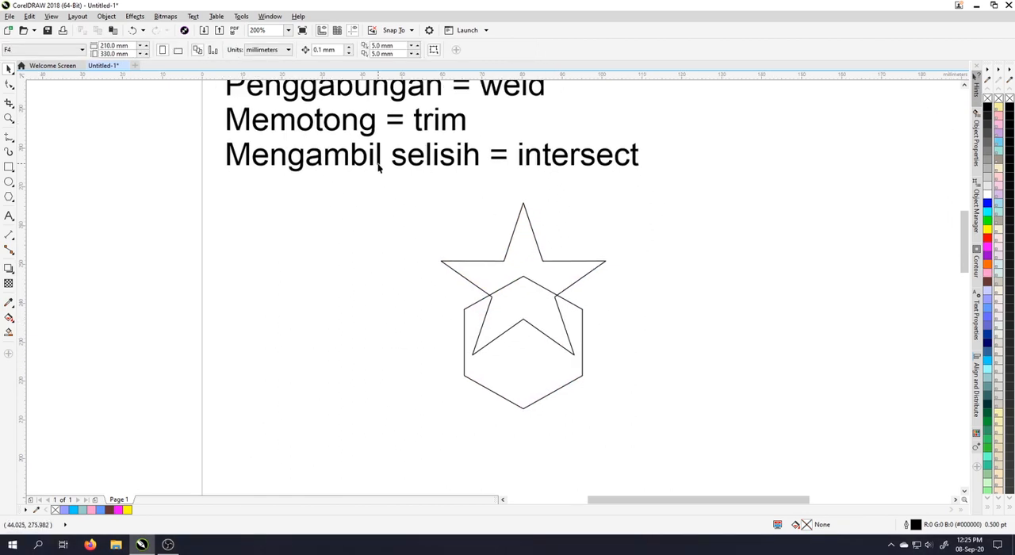
{"action": "scroll", "coordinate": [513, 295], "scroll_direction": "up", "scroll_amount": 1}
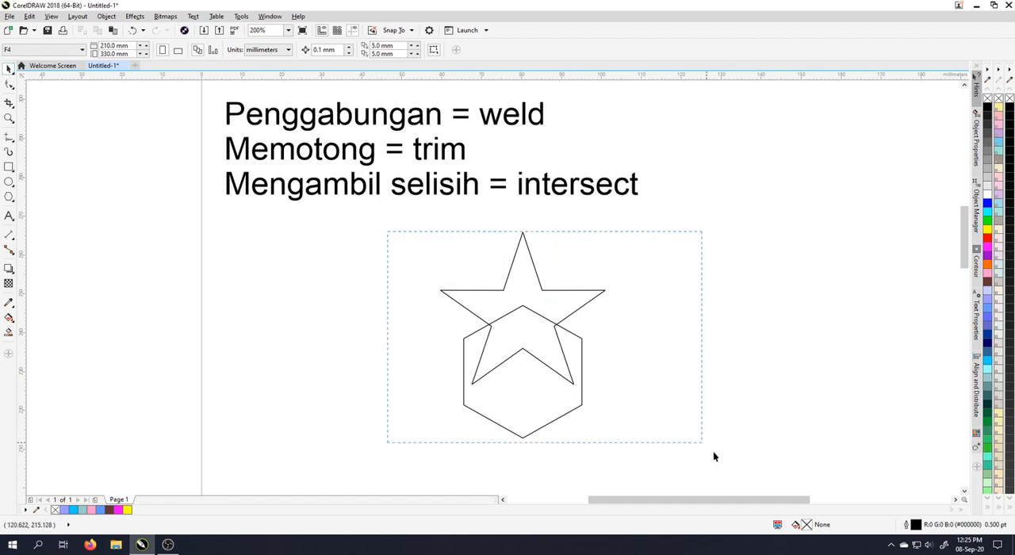
{"action": "left_click_drag", "start_coordinate": [713, 456], "coordinate": [635, 442]}
{"action": "left_click_drag", "start_coordinate": [466, 369], "coordinate": [731, 327]}
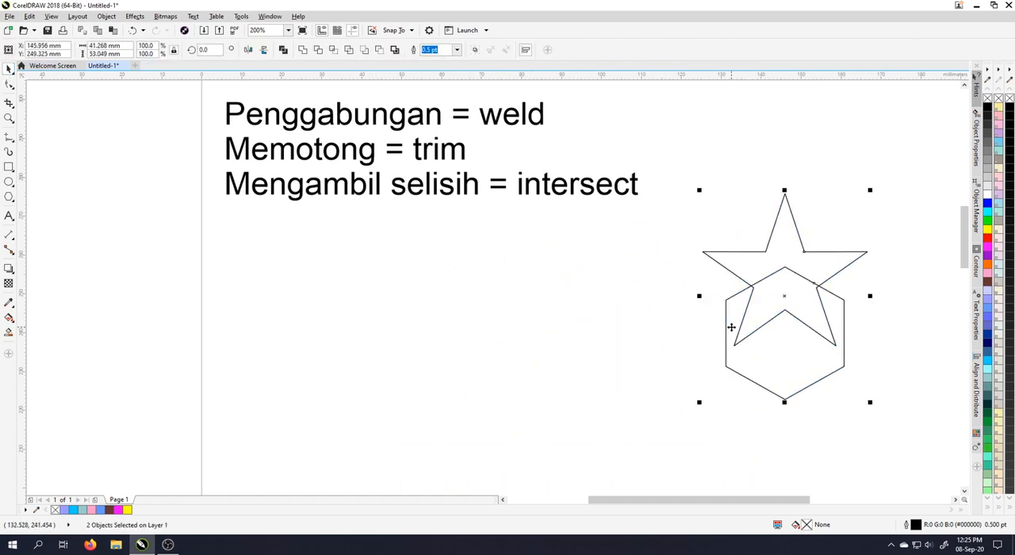
{"action": "left_click", "coordinate": [525, 333]}
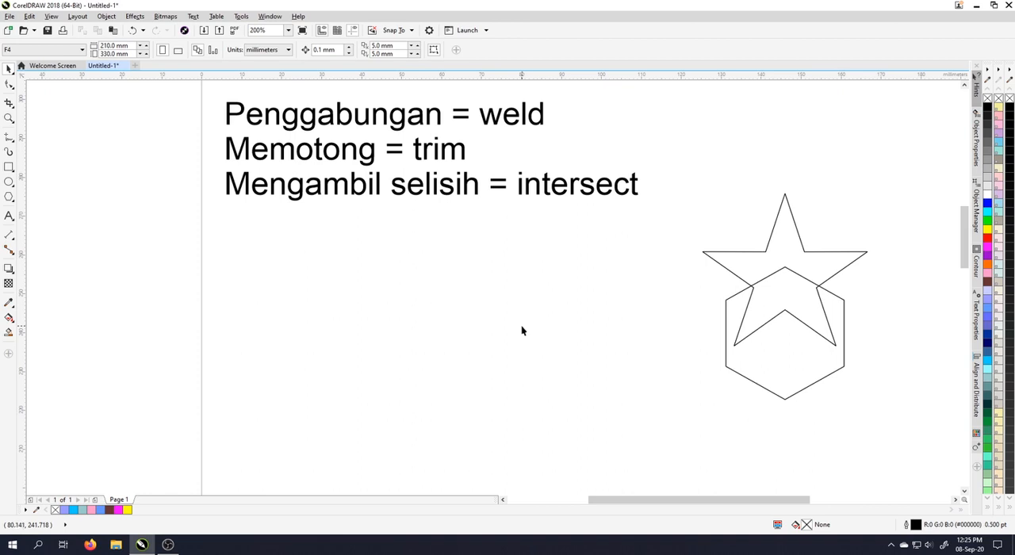
Move the overlapping star and hexagon together off the page, left of the text, centred at about X -29 mm, Y 284 mm.
{"action": "left_click_drag", "start_coordinate": [666, 152], "coordinate": [864, 411]}
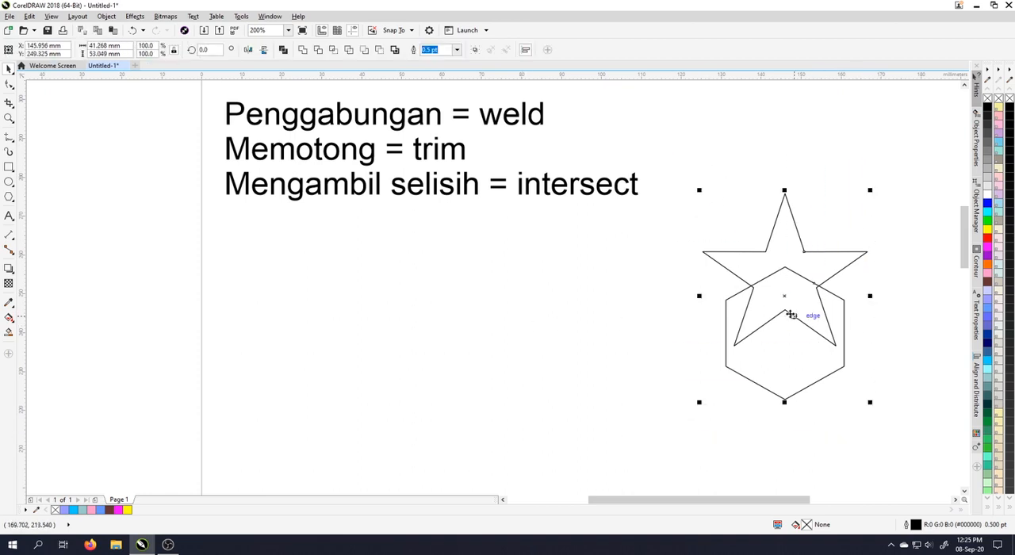
{"action": "left_click_drag", "start_coordinate": [791, 290], "coordinate": [110, 248]}
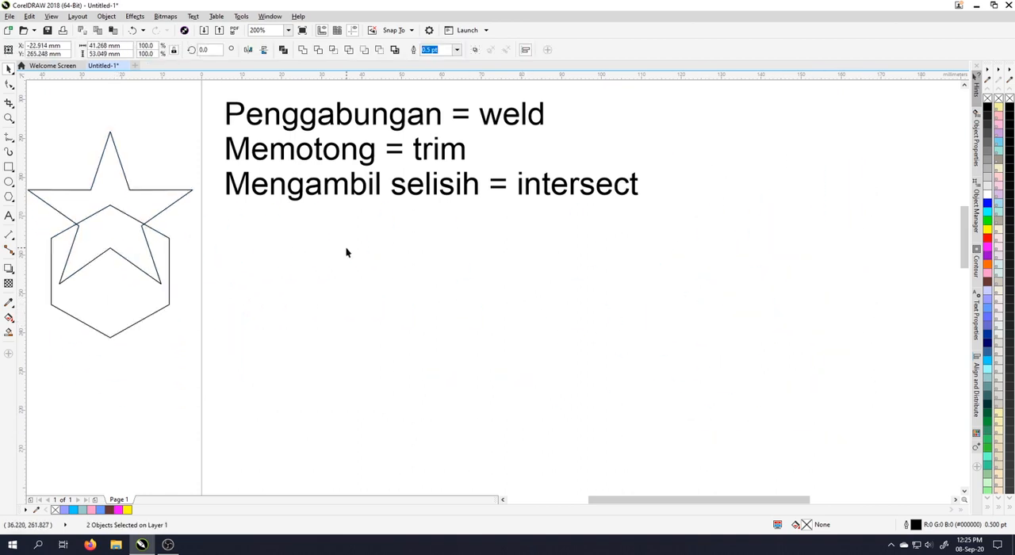
{"action": "left_click", "coordinate": [345, 246]}
{"action": "left_click_drag", "start_coordinate": [238, 229], "coordinate": [381, 342]}
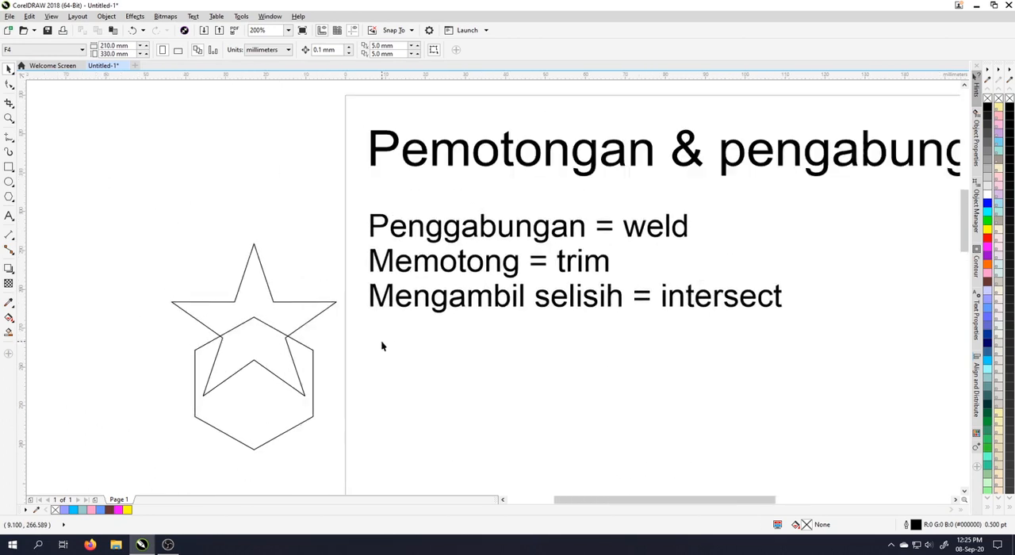
{"action": "left_click", "coordinate": [265, 315]}
{"action": "left_click", "coordinate": [249, 418], "text": "shift"}
{"action": "left_click_drag", "start_coordinate": [270, 388], "coordinate": [246, 318]}
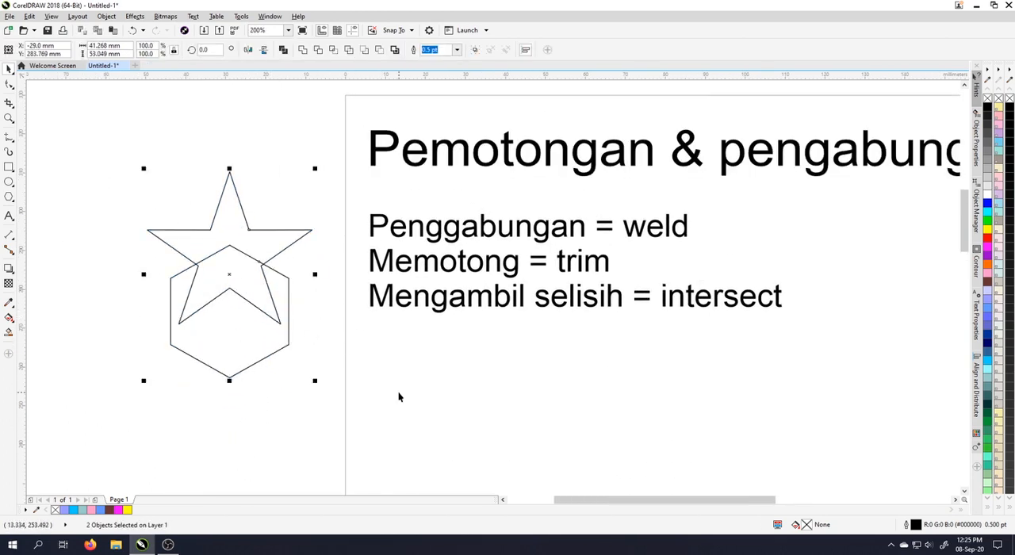
{"action": "left_click", "coordinate": [399, 396]}
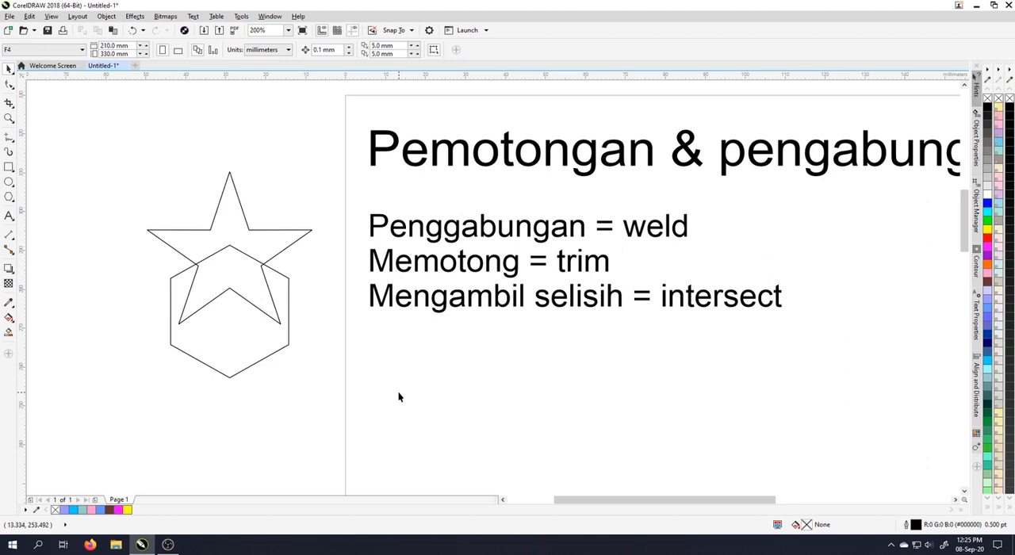
Draw a circle about 41 mm in diameter below the text.
{"action": "left_click", "coordinate": [8, 184]}
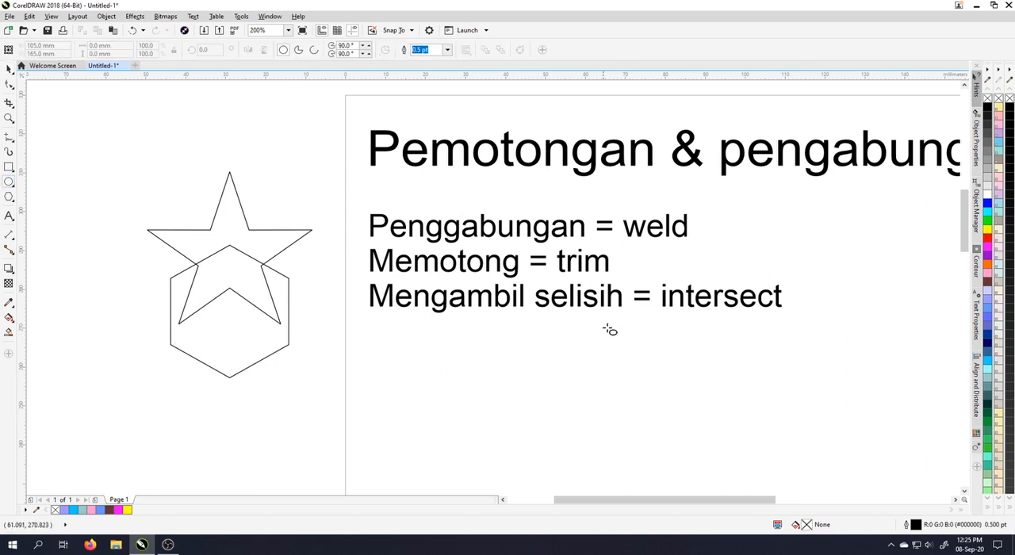
{"action": "left_click_drag", "start_coordinate": [580, 392], "coordinate": [353, 240]}
{"action": "left_click_drag", "start_coordinate": [341, 190], "coordinate": [504, 349]}
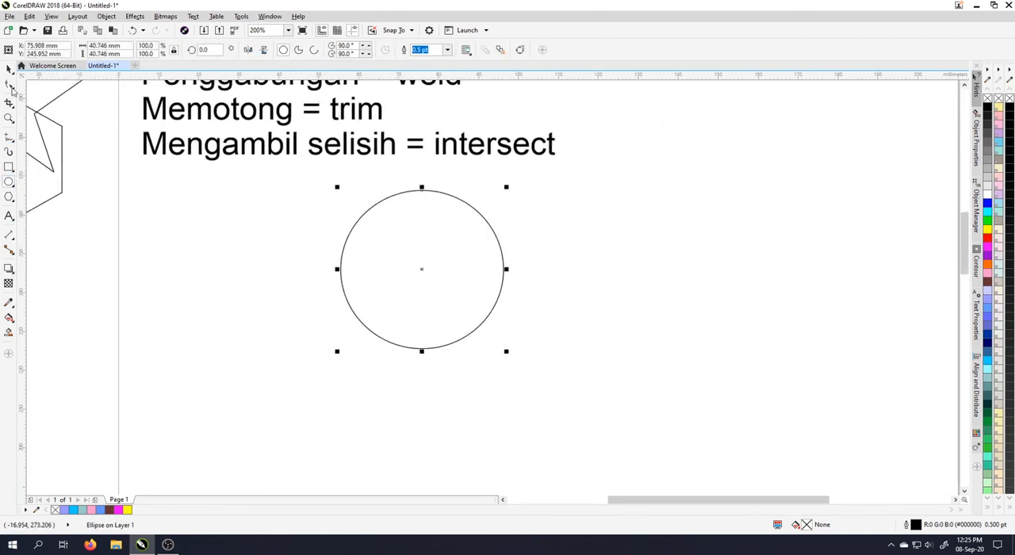
Create a scaled-down copy of the circle, about 31 mm in diameter, inside the original's lower-right part.
{"action": "left_click", "coordinate": [8, 69]}
{"action": "left_click", "coordinate": [426, 247]}
{"action": "left_click", "coordinate": [426, 248]}
{"action": "left_click_drag", "start_coordinate": [338, 187], "coordinate": [377, 223]}
{"action": "left_click", "coordinate": [564, 270]}
{"action": "key", "text": "ctrl+z"}
{"action": "left_click", "coordinate": [429, 248]}
{"action": "left_click", "coordinate": [427, 247]}
{"action": "left_click", "coordinate": [623, 272]}
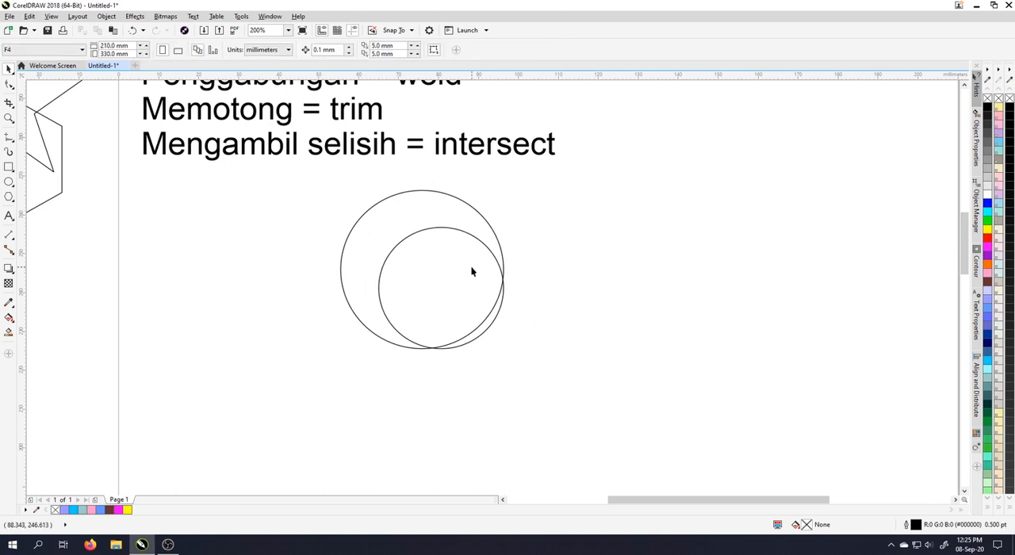
Trim the larger circle with the smaller one and move the resulting crescent left, clear of the small circle.
{"action": "left_click", "coordinate": [471, 270]}
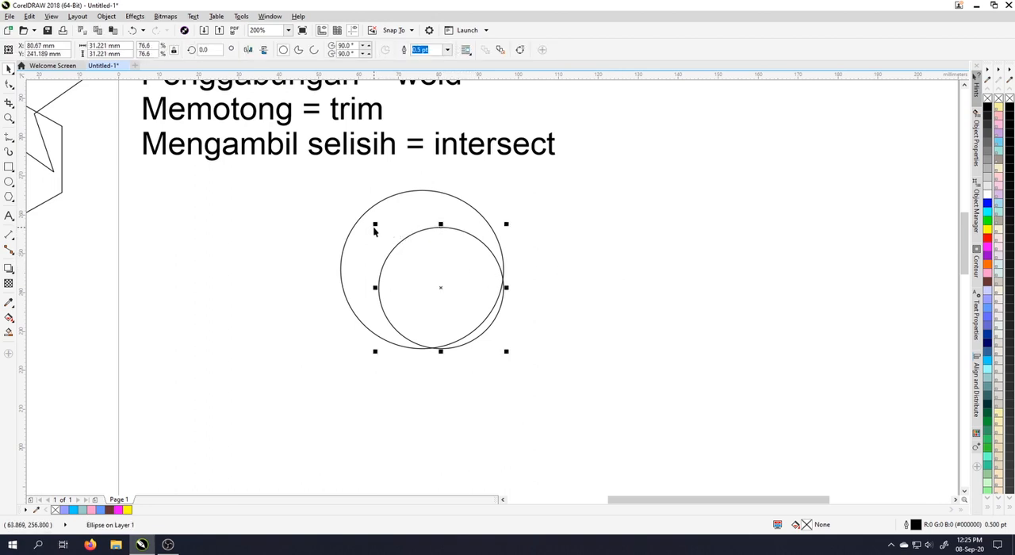
{"action": "left_click", "coordinate": [369, 234], "text": "shift"}
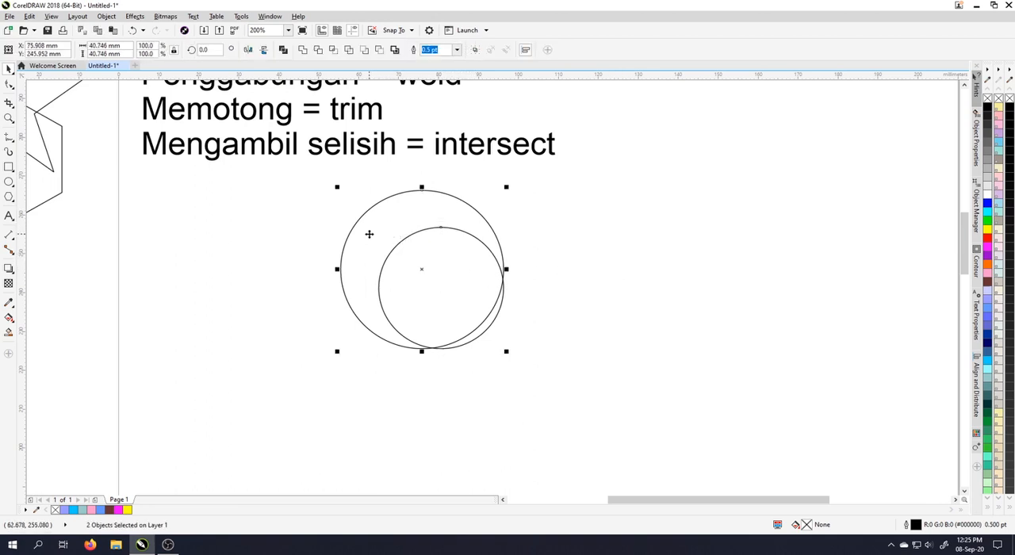
{"action": "left_click", "coordinate": [319, 50]}
{"action": "left_click", "coordinate": [598, 245]}
{"action": "left_click_drag", "start_coordinate": [419, 215], "coordinate": [251, 213]}
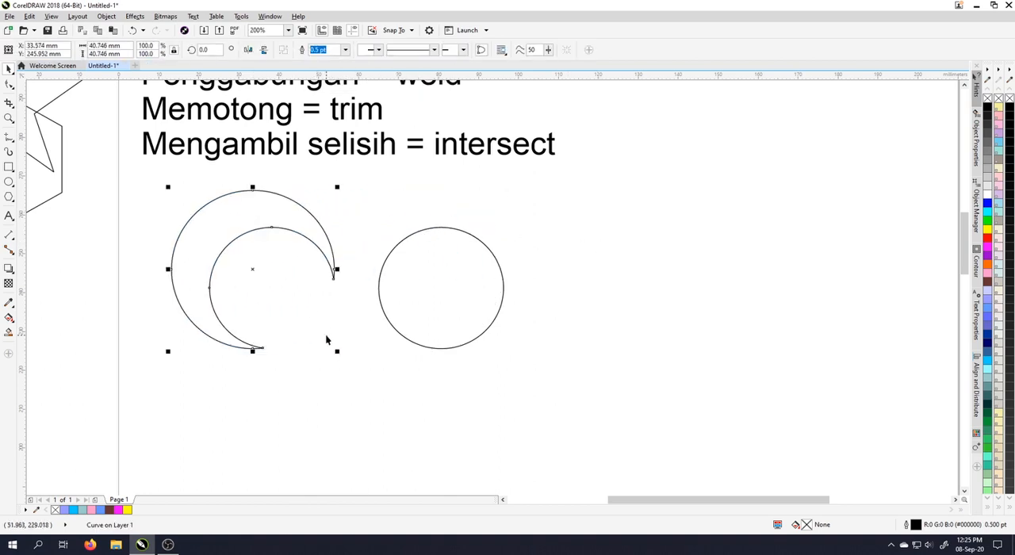
Delete the crescent and the small circle.
{"action": "left_click", "coordinate": [369, 288]}
{"action": "left_click", "coordinate": [246, 226], "text": "shift"}
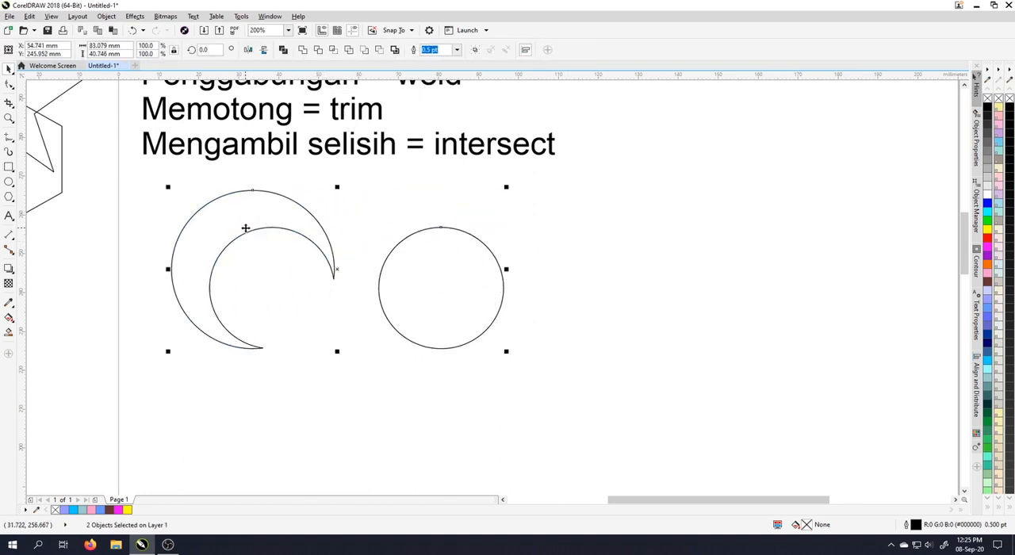
{"action": "key", "text": "Delete"}
Draw a rectangle about 47 by 48 mm below the text and convert it to curves.
{"action": "scroll", "coordinate": [700, 339], "scroll_direction": "down", "scroll_amount": 2}
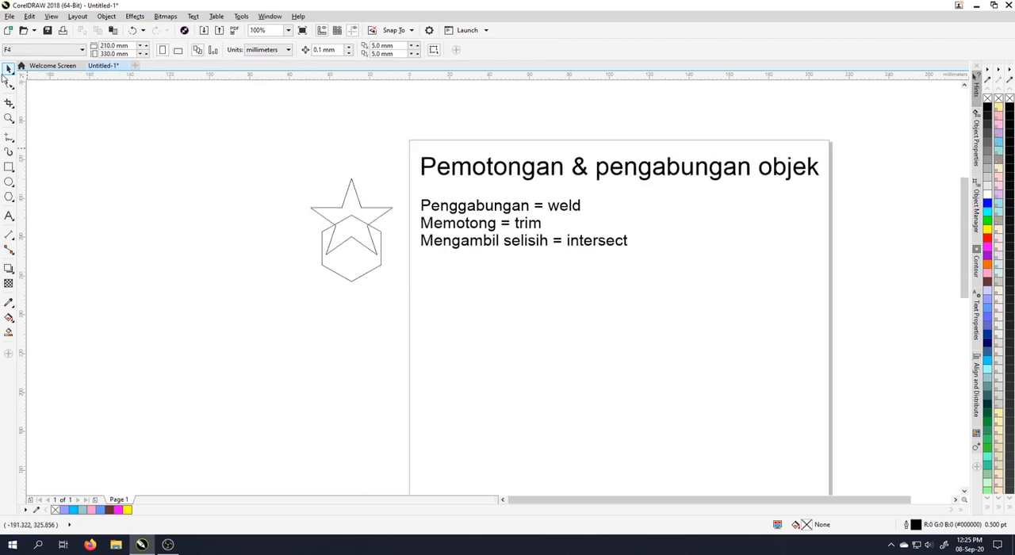
{"action": "left_click", "coordinate": [9, 169]}
{"action": "left_click_drag", "start_coordinate": [472, 268], "coordinate": [288, 215]}
{"action": "left_click_drag", "start_coordinate": [387, 219], "coordinate": [482, 314]}
{"action": "scroll", "coordinate": [397, 251], "scroll_direction": "up", "scroll_amount": 2}
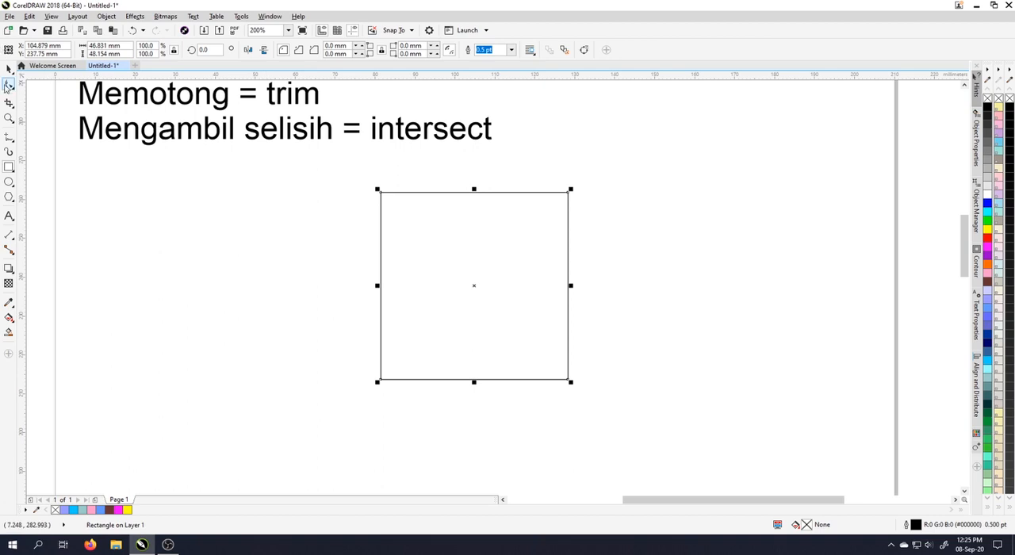
{"action": "left_click", "coordinate": [8, 85]}
{"action": "right_click", "coordinate": [429, 208]}
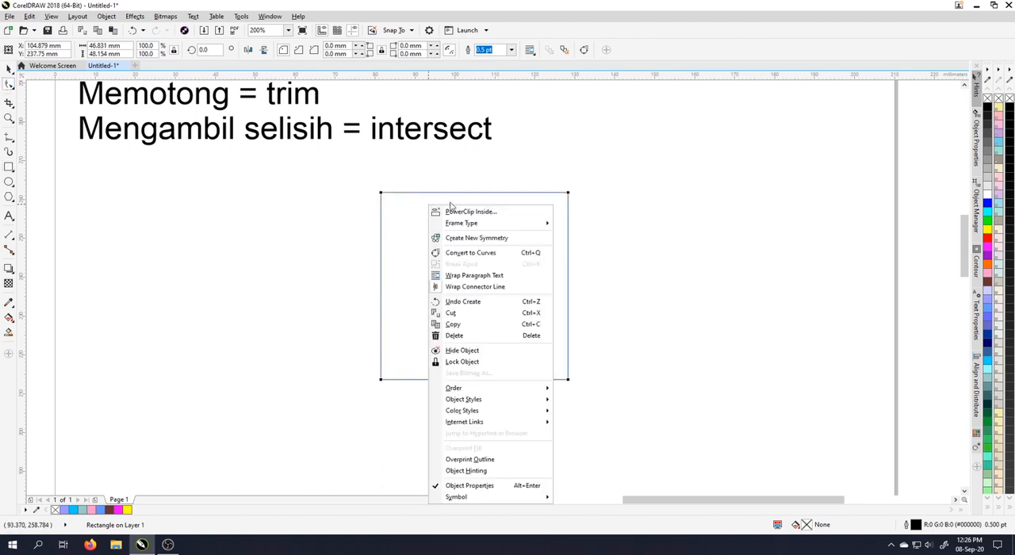
{"action": "left_click", "coordinate": [479, 254]}
Convert all four straight segments of the rectangle to curve segments, keeping all its nodes selected.
{"action": "left_click_drag", "start_coordinate": [355, 186], "coordinate": [630, 379]}
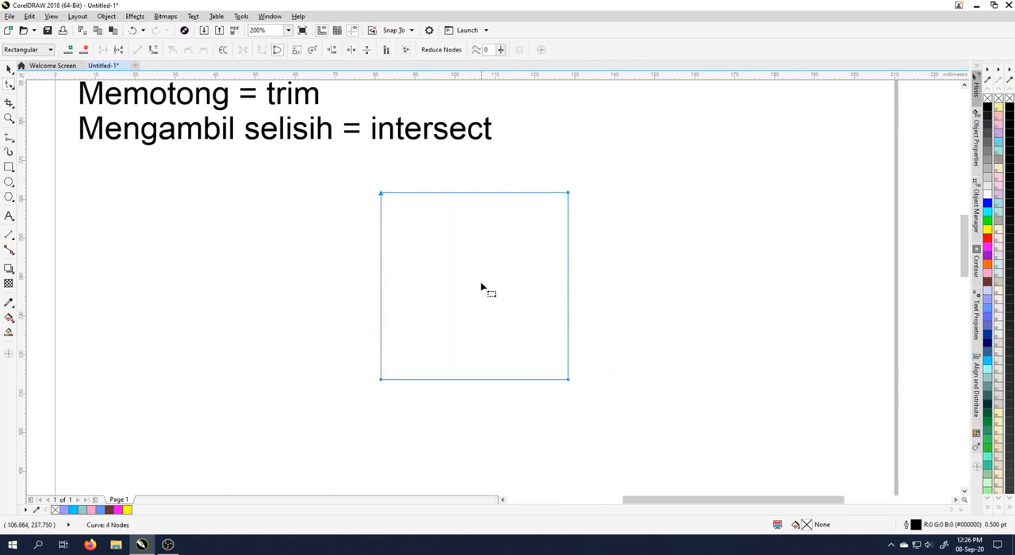
{"action": "right_click", "coordinate": [479, 280]}
{"action": "left_click", "coordinate": [525, 325]}
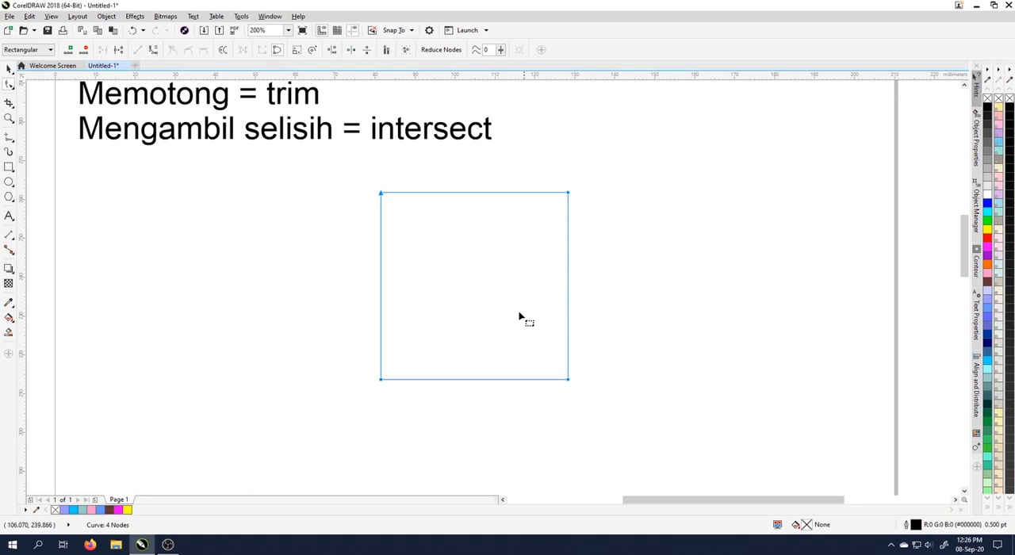
{"action": "left_click", "coordinate": [292, 237]}
{"action": "left_click_drag", "start_coordinate": [330, 181], "coordinate": [634, 400]}
{"action": "left_click_drag", "start_coordinate": [520, 307], "coordinate": [514, 300]}
{"action": "left_click", "coordinate": [203, 52]}
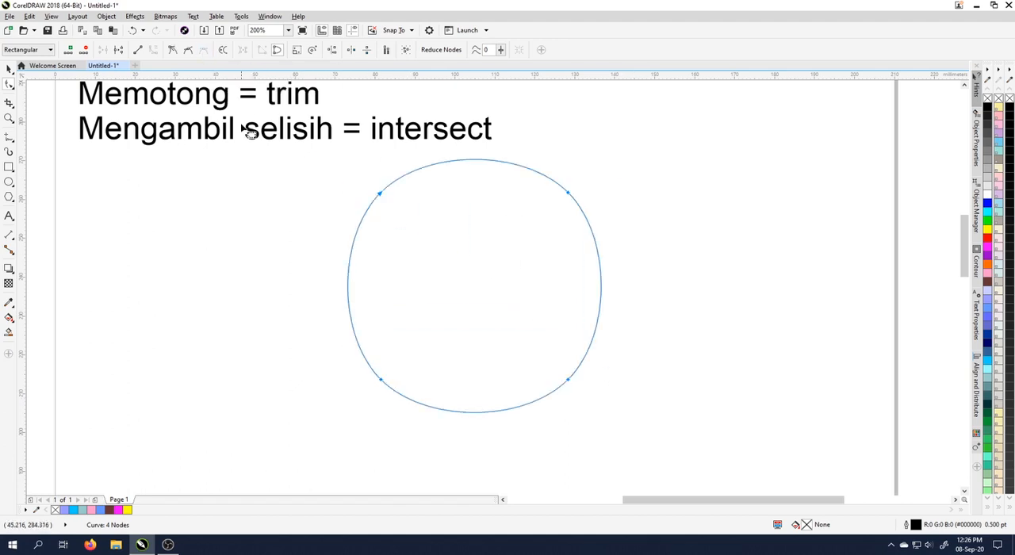
{"action": "left_click_drag", "start_coordinate": [481, 162], "coordinate": [477, 220]}
{"action": "key", "text": "ctrl+z"}
{"action": "key", "text": "ctrl+z"}
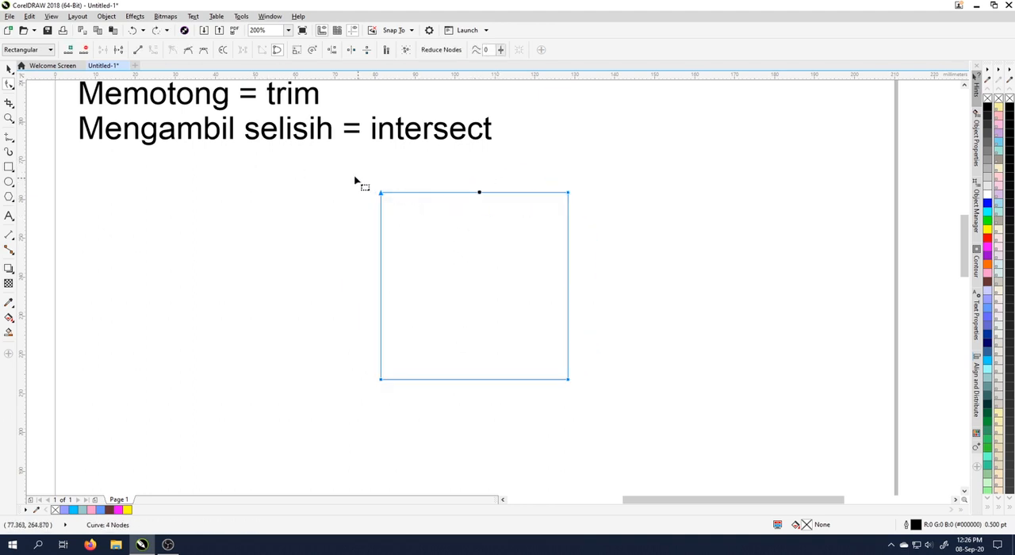
Make all four nodes of the rectangle smooth and bend its top and bottom edges inward.
{"action": "left_click_drag", "start_coordinate": [332, 174], "coordinate": [757, 445]}
{"action": "left_click", "coordinate": [191, 50]}
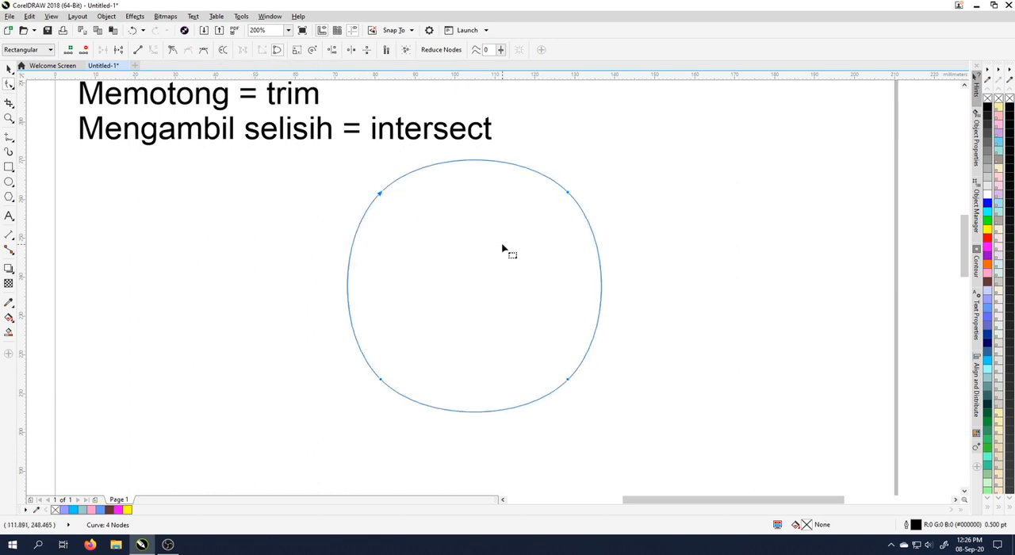
{"action": "left_click", "coordinate": [503, 249]}
{"action": "left_click_drag", "start_coordinate": [476, 164], "coordinate": [468, 236]}
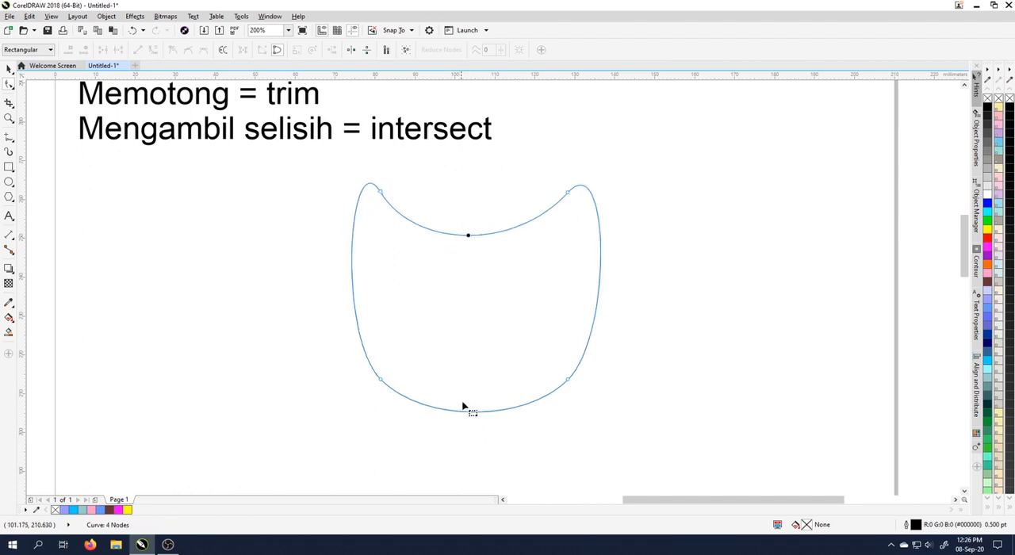
{"action": "left_click_drag", "start_coordinate": [473, 414], "coordinate": [466, 354]}
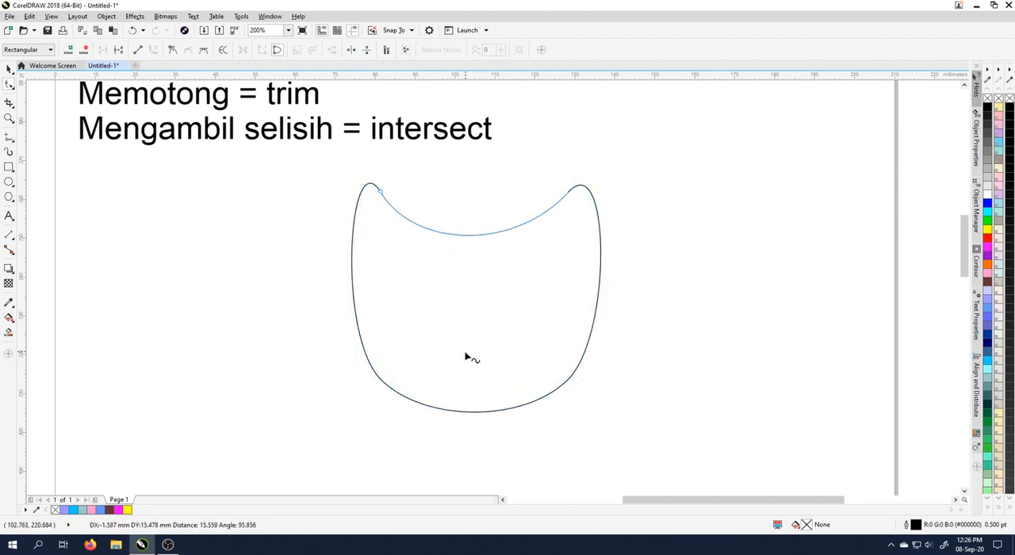
Move the two bottom nodes closer together and make the dips in the bottom and top edges shallower.
{"action": "left_click_drag", "start_coordinate": [572, 383], "coordinate": [521, 385]}
{"action": "left_click_drag", "start_coordinate": [385, 383], "coordinate": [430, 383]}
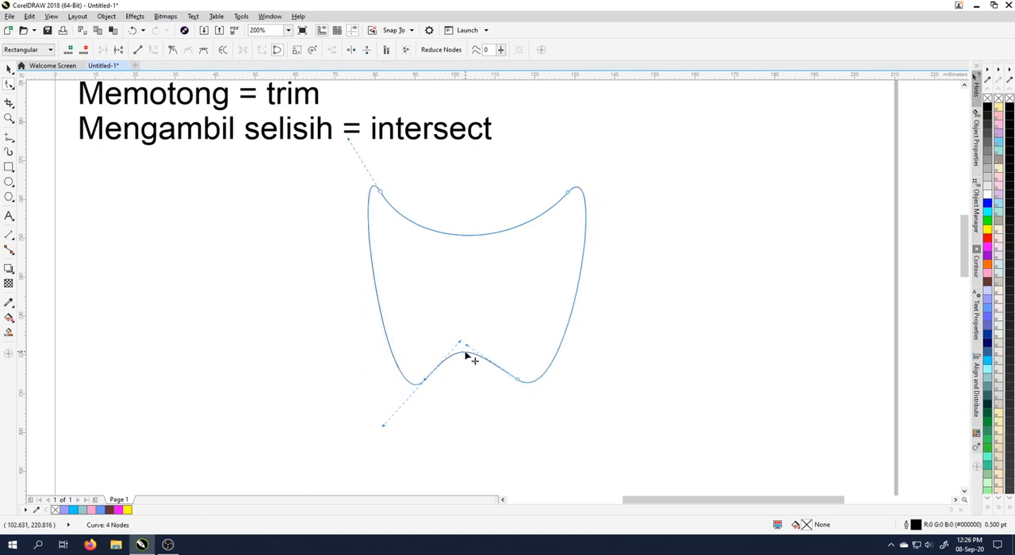
{"action": "left_click_drag", "start_coordinate": [467, 356], "coordinate": [468, 372]}
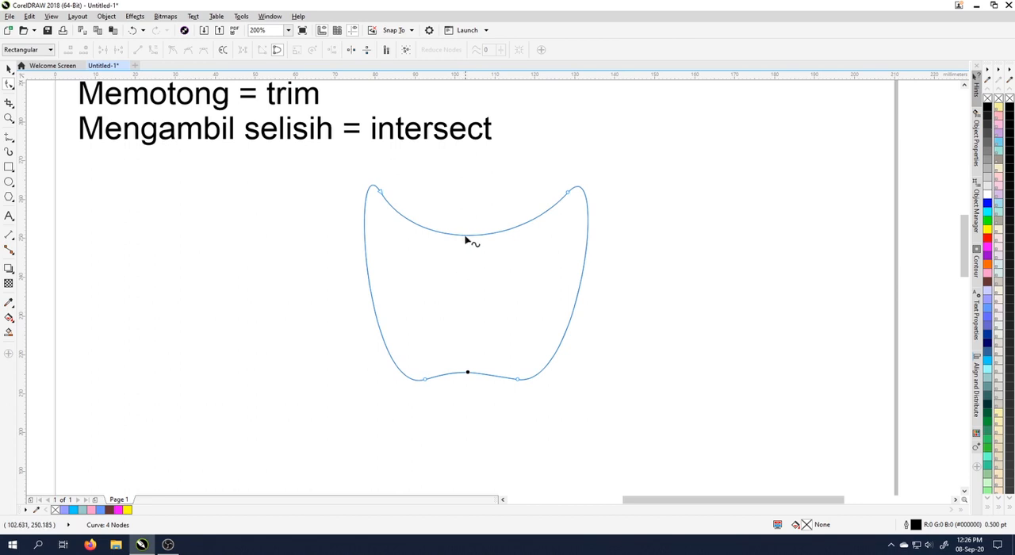
{"action": "left_click_drag", "start_coordinate": [466, 237], "coordinate": [471, 198]}
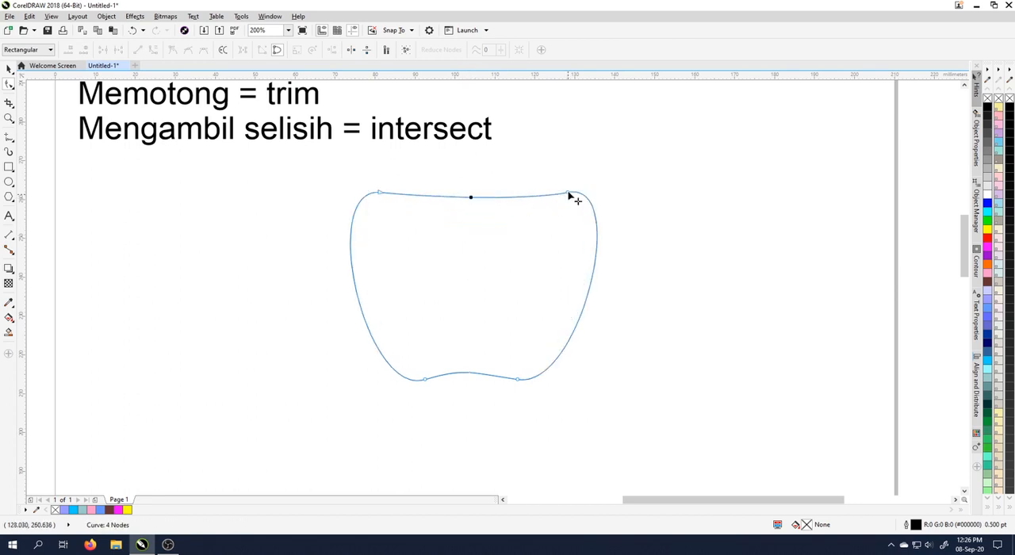
Move the two top nodes and the two bottom nodes inward to form an apple-like outline about 50 by 51 mm.
{"action": "left_click_drag", "start_coordinate": [569, 192], "coordinate": [506, 220]}
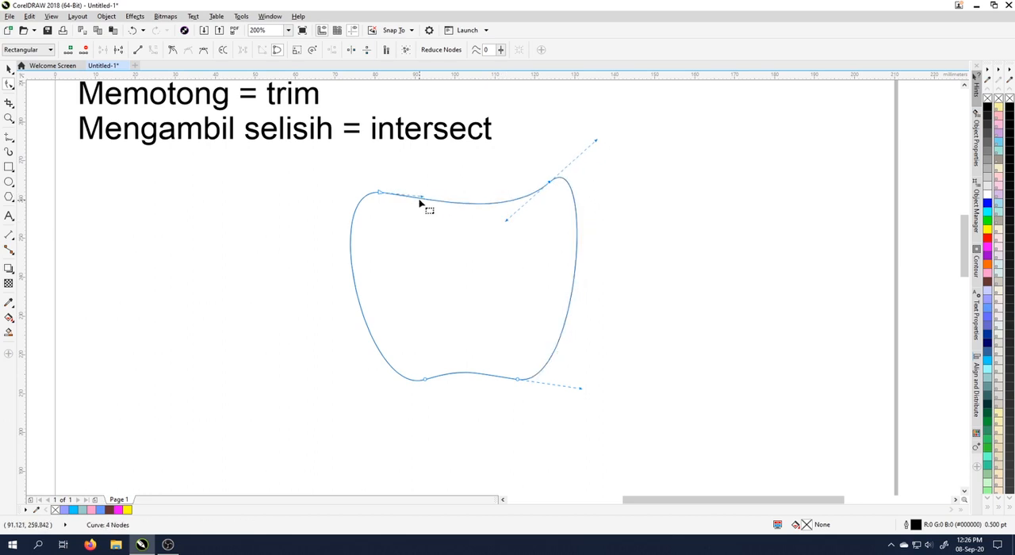
{"action": "left_click_drag", "start_coordinate": [423, 200], "coordinate": [395, 188]}
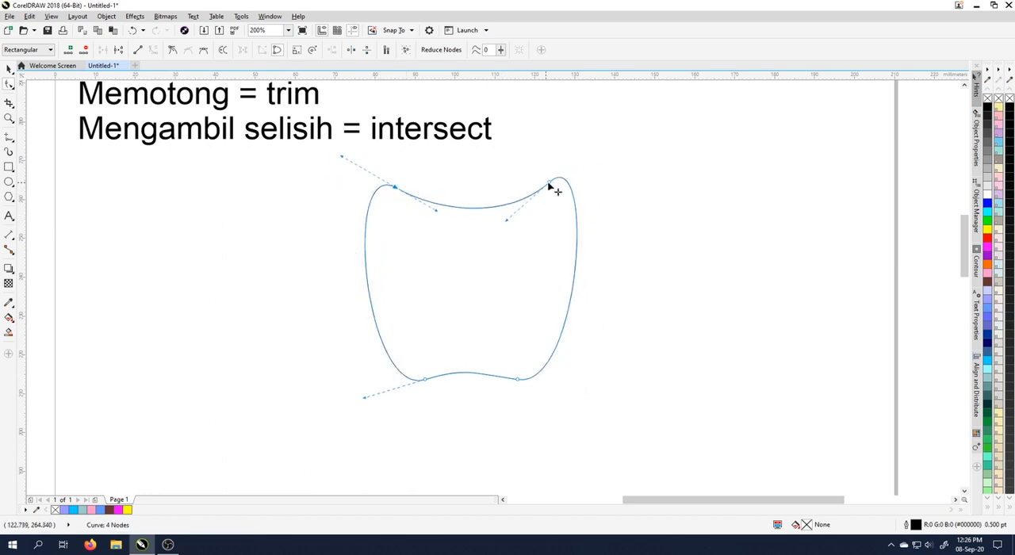
{"action": "left_click_drag", "start_coordinate": [548, 184], "coordinate": [537, 184]}
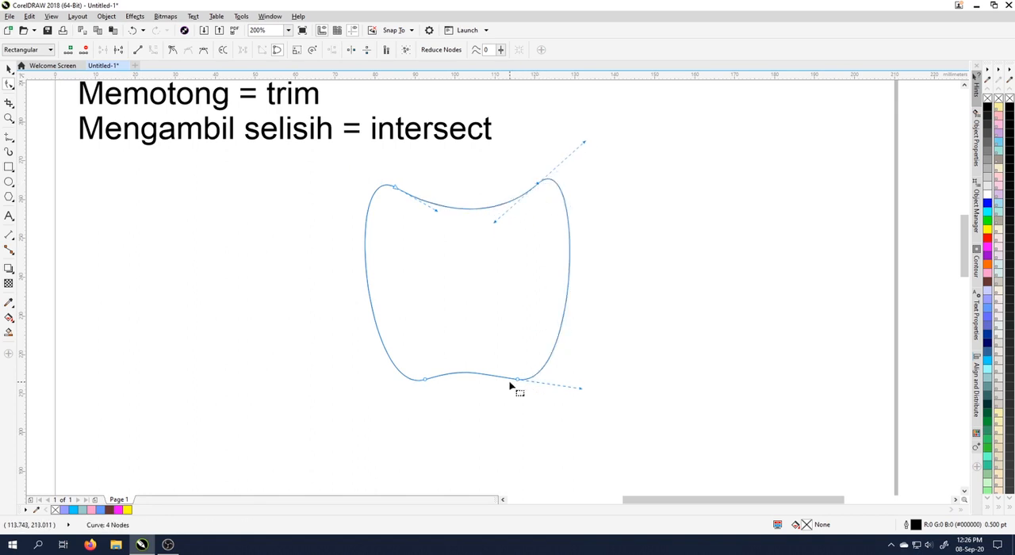
{"action": "left_click_drag", "start_coordinate": [516, 382], "coordinate": [508, 379]}
{"action": "left_click_drag", "start_coordinate": [423, 381], "coordinate": [431, 382]}
{"action": "left_click", "coordinate": [465, 387]}
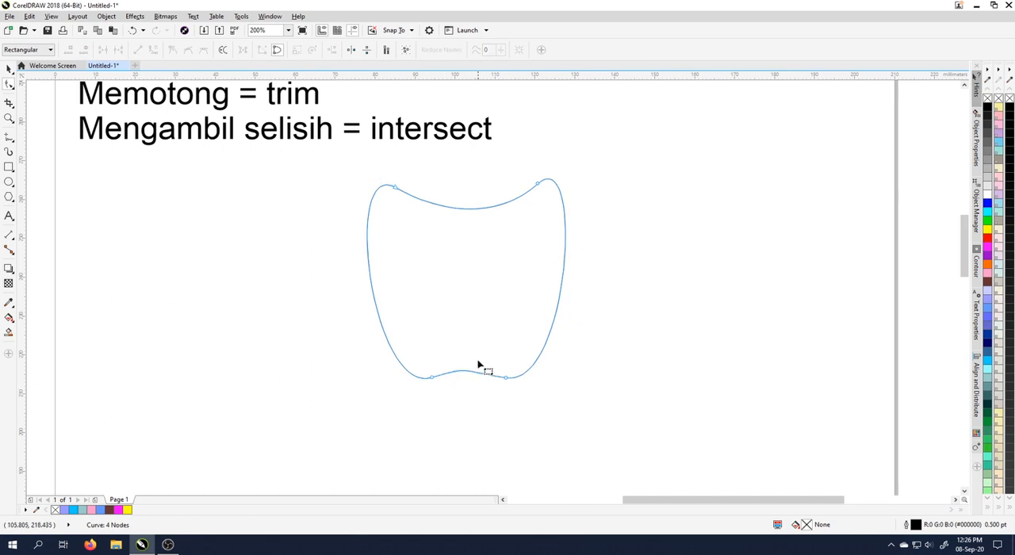
Draw a circle about 36.5 mm in diameter right of the apple outline and place an overlapping copy about 24 mm to its right.
{"action": "left_click", "coordinate": [9, 182]}
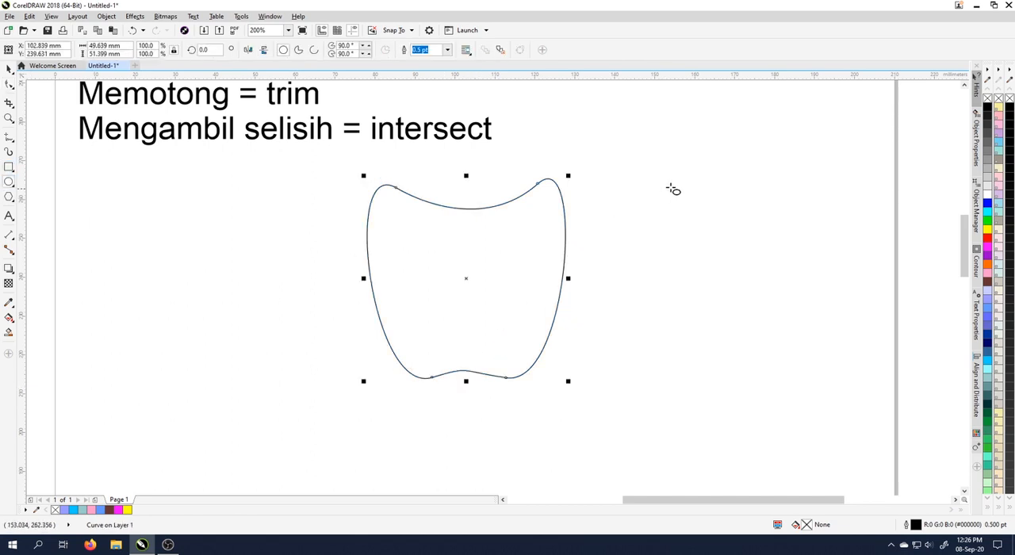
{"action": "left_click_drag", "start_coordinate": [612, 152], "coordinate": [755, 290]}
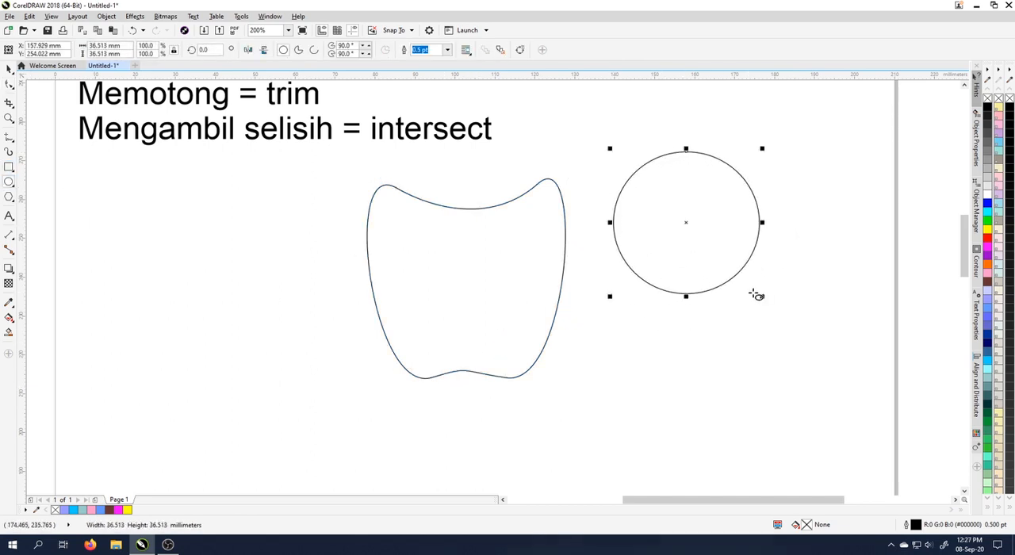
{"action": "left_click", "coordinate": [8, 69]}
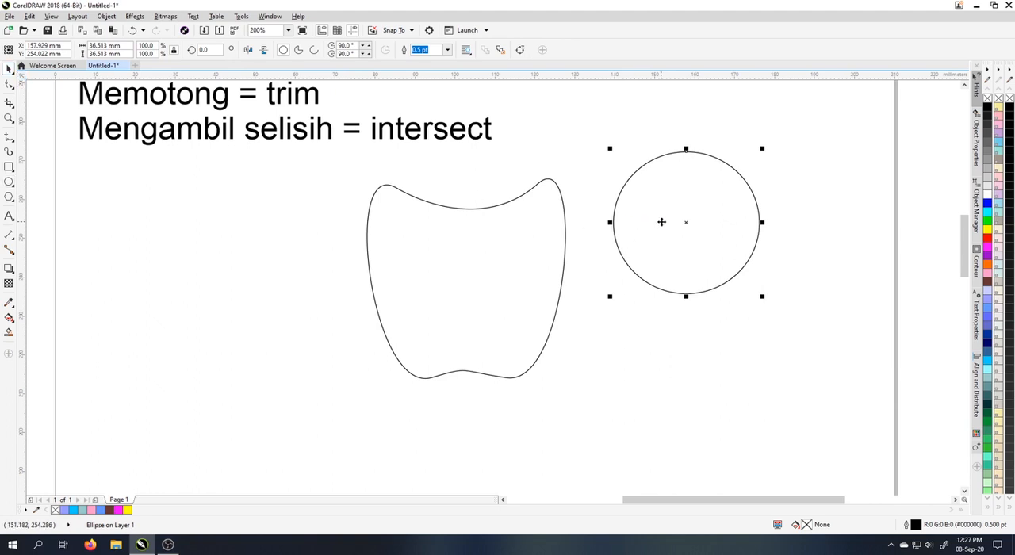
{"action": "left_click_drag", "start_coordinate": [661, 222], "coordinate": [759, 227]}
{"action": "left_click", "coordinate": [737, 299]}
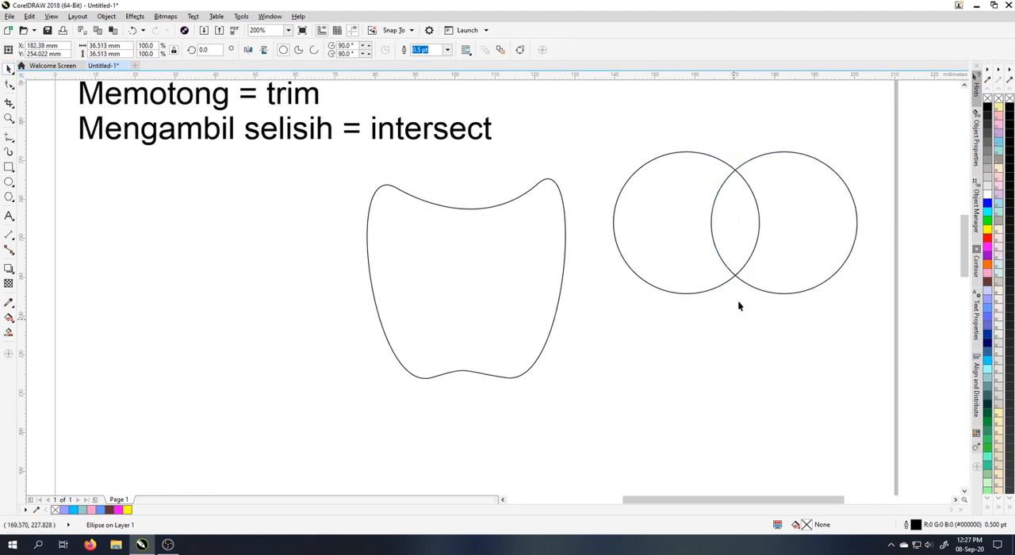
Intersect the two overlapping circles and delete both originals, keeping only the lens shape of their overlap.
{"action": "left_click", "coordinate": [740, 248]}
{"action": "left_click", "coordinate": [597, 143]}
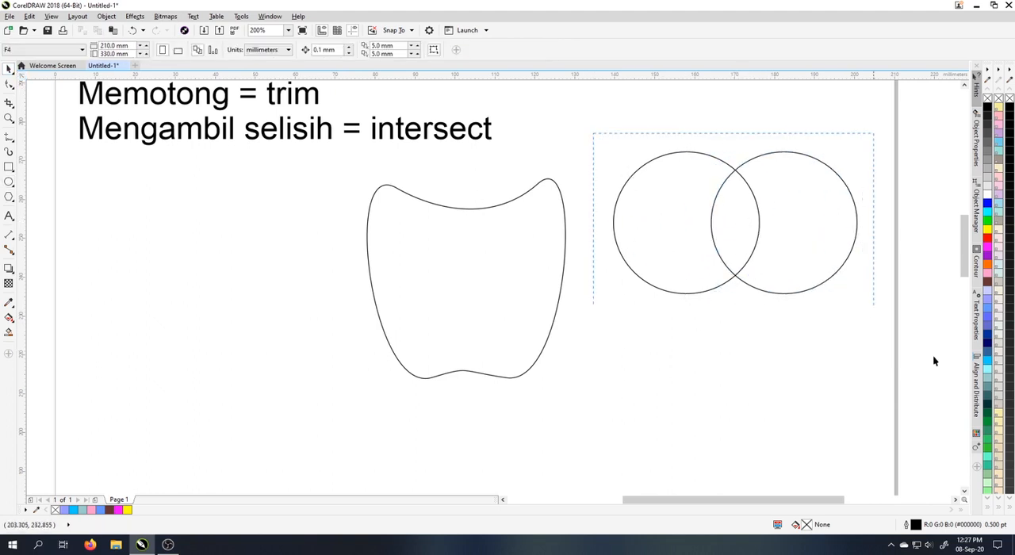
{"action": "left_click_drag", "start_coordinate": [933, 361], "coordinate": [912, 349]}
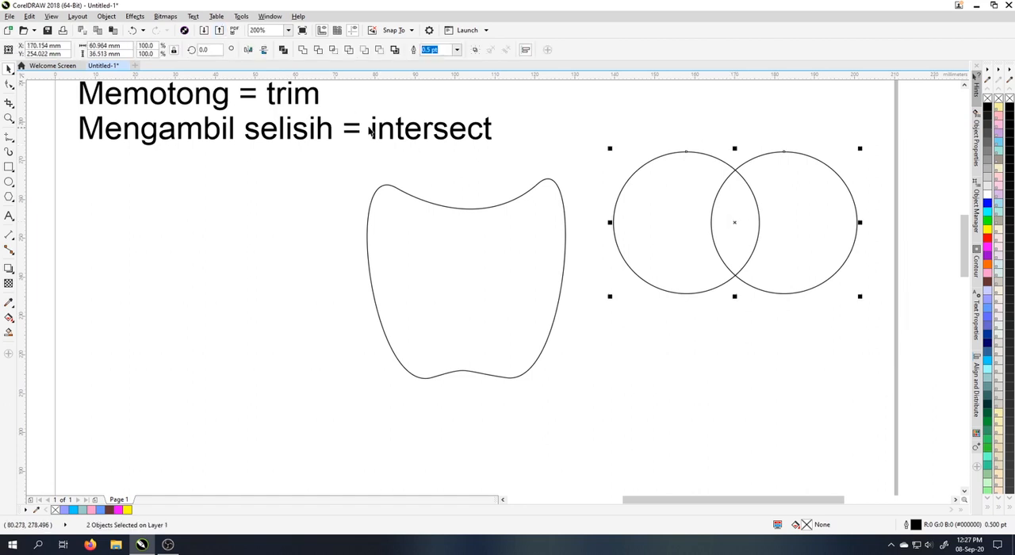
{"action": "left_click", "coordinate": [333, 52]}
{"action": "left_click", "coordinate": [698, 317]}
{"action": "left_click_drag", "start_coordinate": [638, 230], "coordinate": [618, 343]}
{"action": "left_click", "coordinate": [639, 214], "text": "shift"}
{"action": "key", "text": "Delete"}
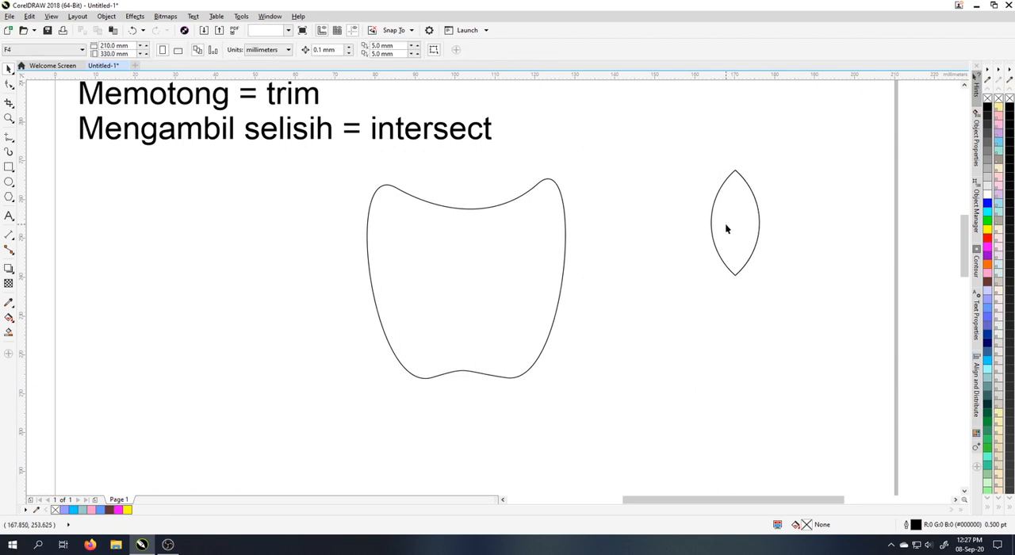
Move the lens shape onto the apple outline's upper-right edge, scale it to about 78% and rotate it about 15.6°.
{"action": "left_click_drag", "start_coordinate": [726, 228], "coordinate": [624, 234]}
{"action": "left_click", "coordinate": [630, 233]}
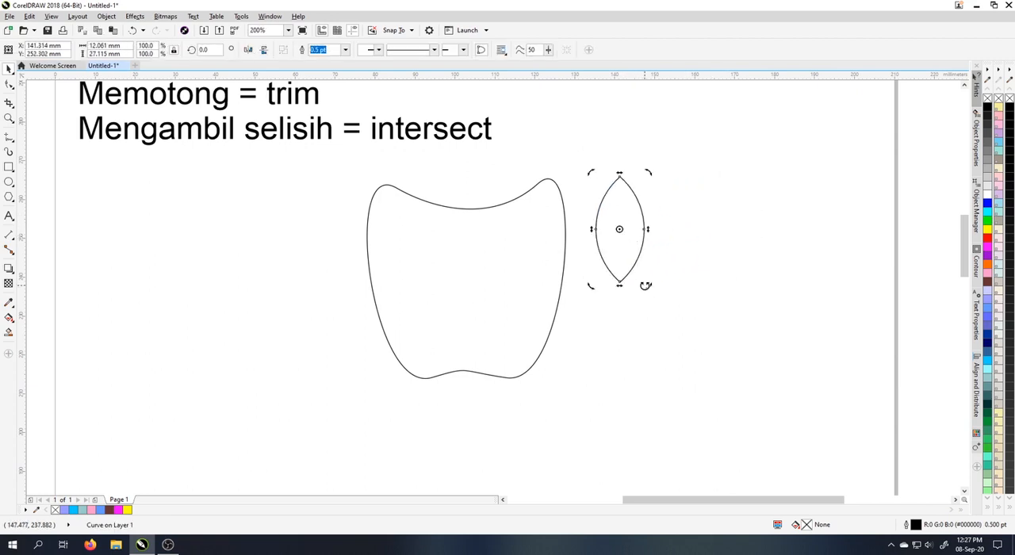
{"action": "left_click_drag", "start_coordinate": [649, 285], "coordinate": [572, 238]}
{"action": "left_click", "coordinate": [629, 258]}
{"action": "left_click_drag", "start_coordinate": [585, 276], "coordinate": [572, 254]}
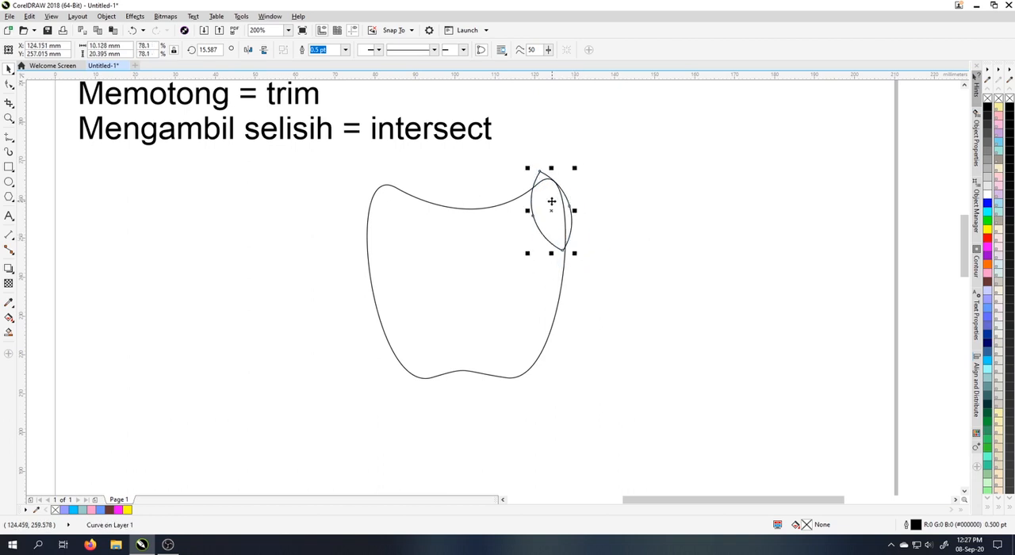
Refine the lens to a tilt of about 10.4° over the apple's upper-right edge and trim the apple with it to form a bite.
{"action": "left_click_drag", "start_coordinate": [551, 199], "coordinate": [554, 231]}
{"action": "left_click", "coordinate": [554, 230]}
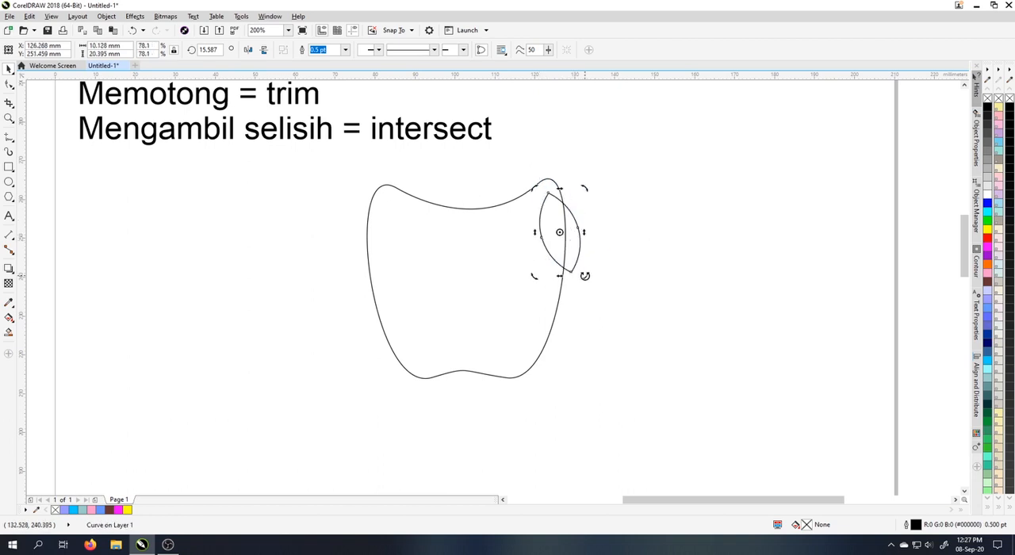
{"action": "left_click_drag", "start_coordinate": [584, 276], "coordinate": [572, 302]}
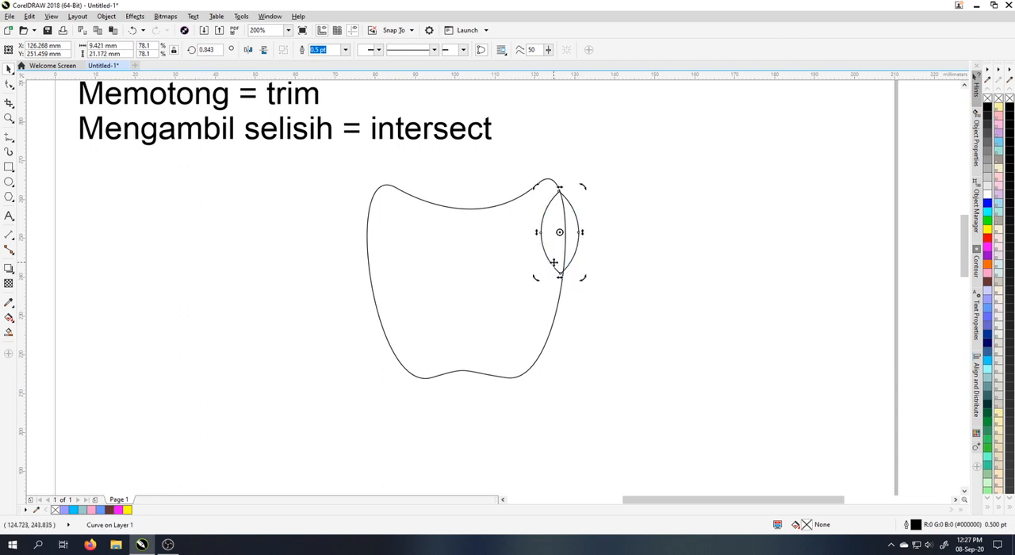
{"action": "left_click_drag", "start_coordinate": [554, 262], "coordinate": [556, 239]}
{"action": "left_click", "coordinate": [548, 238]}
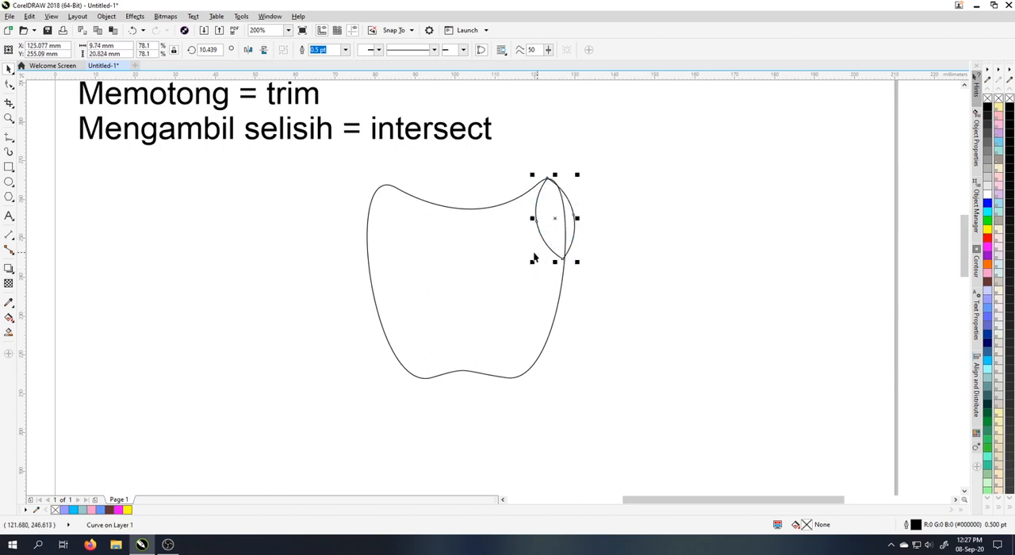
{"action": "left_click", "coordinate": [501, 254], "text": "shift"}
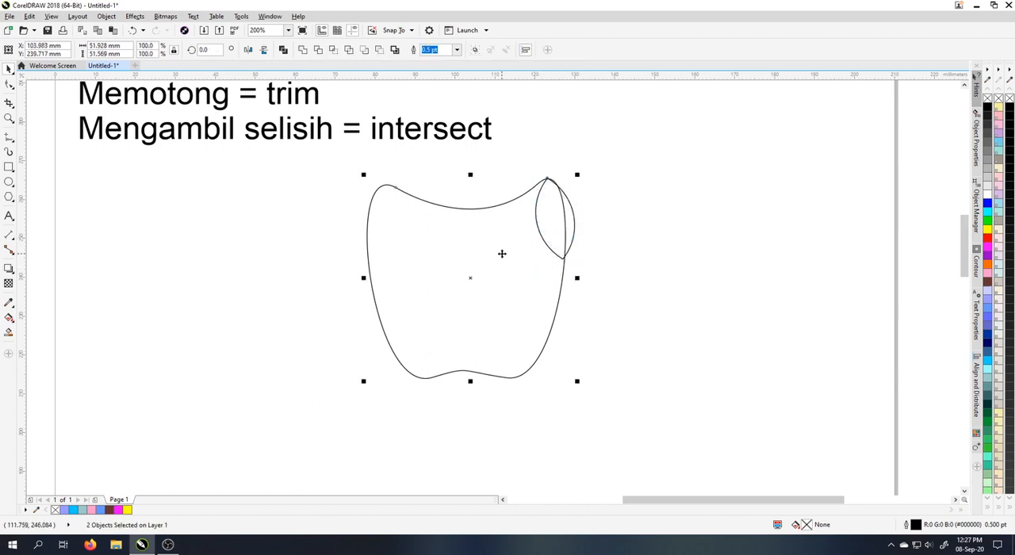
{"action": "left_click", "coordinate": [318, 49]}
Move the lens shape above the apple's top dip and rotate it to form a tilted leaf.
{"action": "left_click_drag", "start_coordinate": [549, 235], "coordinate": [451, 183]}
{"action": "left_click", "coordinate": [463, 170]}
{"action": "left_click", "coordinate": [615, 189]}
{"action": "scroll", "coordinate": [542, 185], "scroll_direction": "down", "scroll_amount": 2}
{"action": "left_click_drag", "start_coordinate": [539, 283], "coordinate": [418, 150]}
{"action": "left_click_drag", "start_coordinate": [535, 235], "coordinate": [440, 261]}
{"action": "left_click", "coordinate": [493, 261]}
{"action": "scroll", "coordinate": [434, 238], "scroll_direction": "up", "scroll_amount": 2}
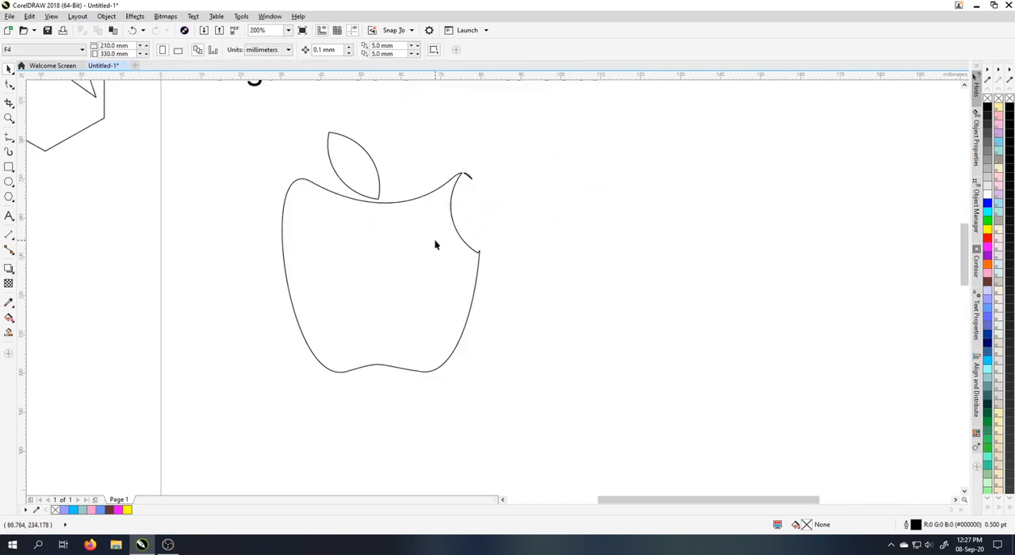
Delete the apple with its leaf, and the star and hexagon beside the page, leaving only the text.
{"action": "scroll", "coordinate": [426, 226], "scroll_direction": "down", "scroll_amount": 2}
{"action": "left_click_drag", "start_coordinate": [430, 212], "coordinate": [447, 259]}
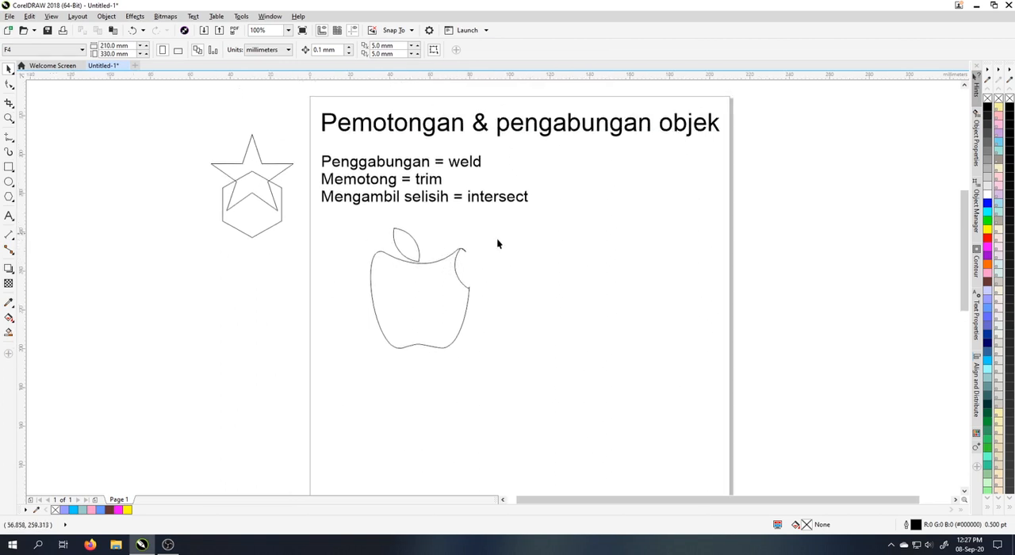
{"action": "left_click_drag", "start_coordinate": [546, 402], "coordinate": [545, 402]}
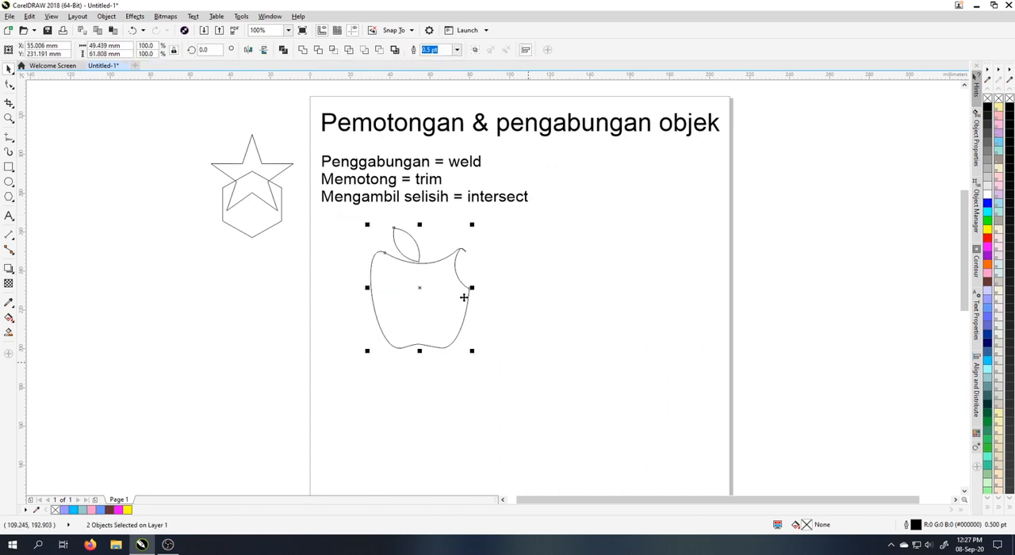
{"action": "key", "text": "Delete"}
{"action": "left_click_drag", "start_coordinate": [303, 276], "coordinate": [304, 276]}
{"action": "key", "text": "Delete"}
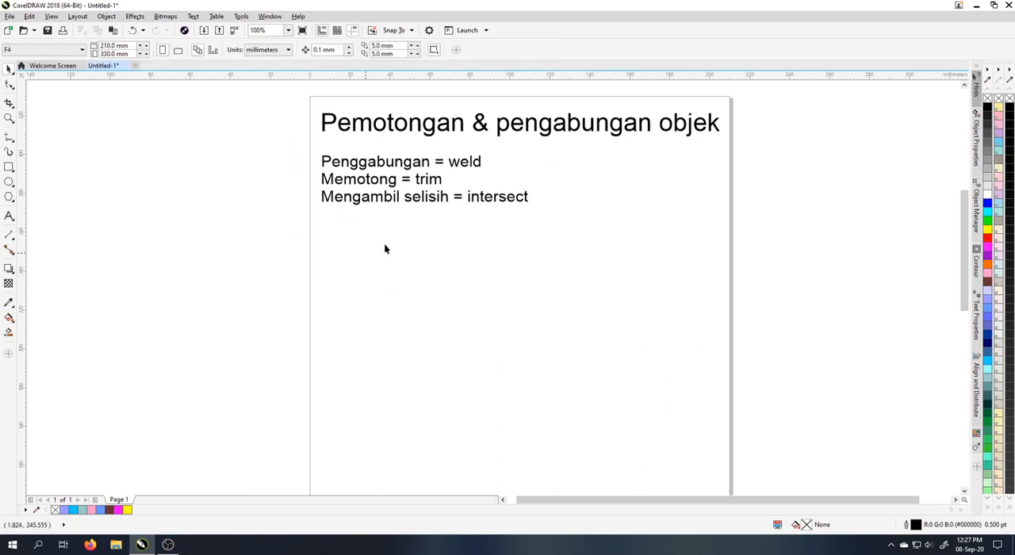
Draw two overlapping squares, about 8.3 by 8.8 mm overall, beside the "weld" line and weld them into one shape.
{"action": "scroll", "coordinate": [515, 175], "scroll_direction": "up", "scroll_amount": 2}
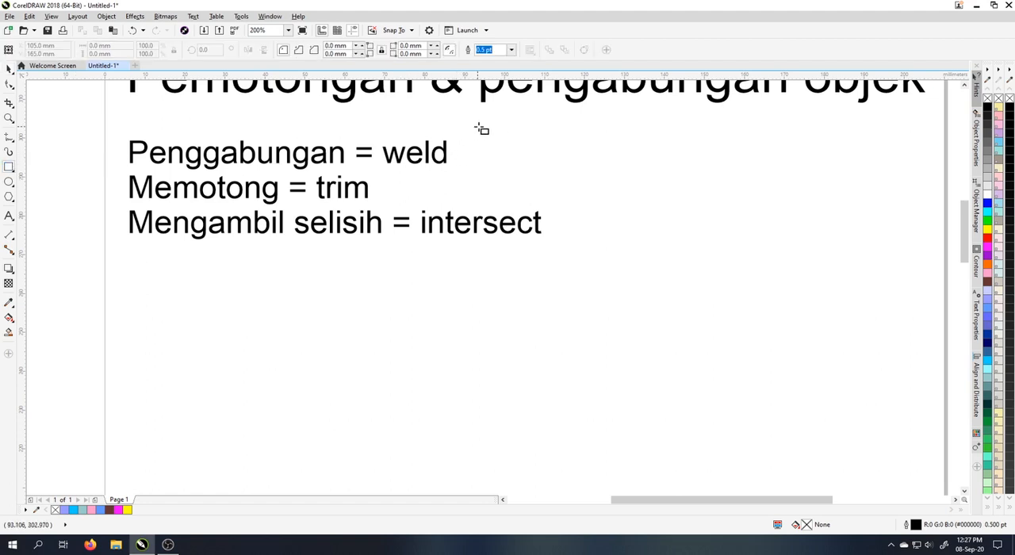
{"action": "left_click_drag", "start_coordinate": [477, 127], "coordinate": [513, 168]}
{"action": "left_click", "coordinate": [9, 69]}
{"action": "scroll", "coordinate": [495, 146], "scroll_direction": "up", "scroll_amount": 1}
{"action": "left_click_drag", "start_coordinate": [568, 187], "coordinate": [450, 102]}
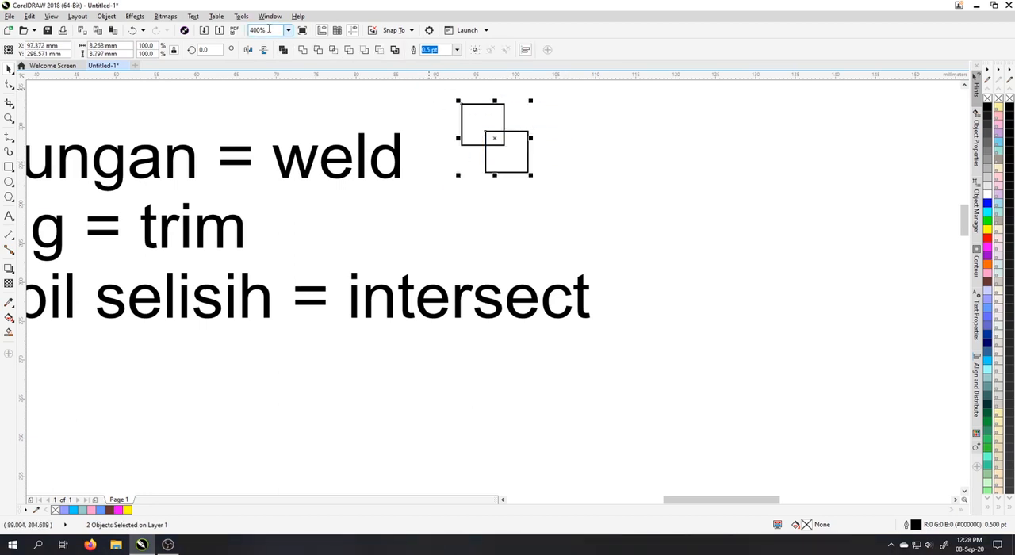
{"action": "left_click", "coordinate": [301, 50]}
{"action": "left_click", "coordinate": [466, 173]}
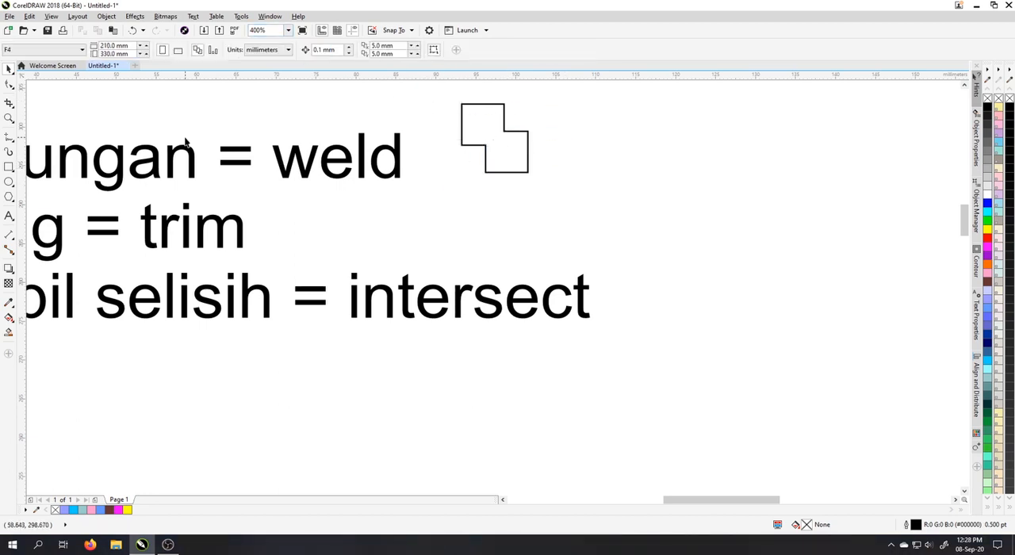
Draw overlapping squares of about 4.8 mm and 5.8 mm beside the "trim" line and fill the larger front one white.
{"action": "left_click", "coordinate": [8, 167]}
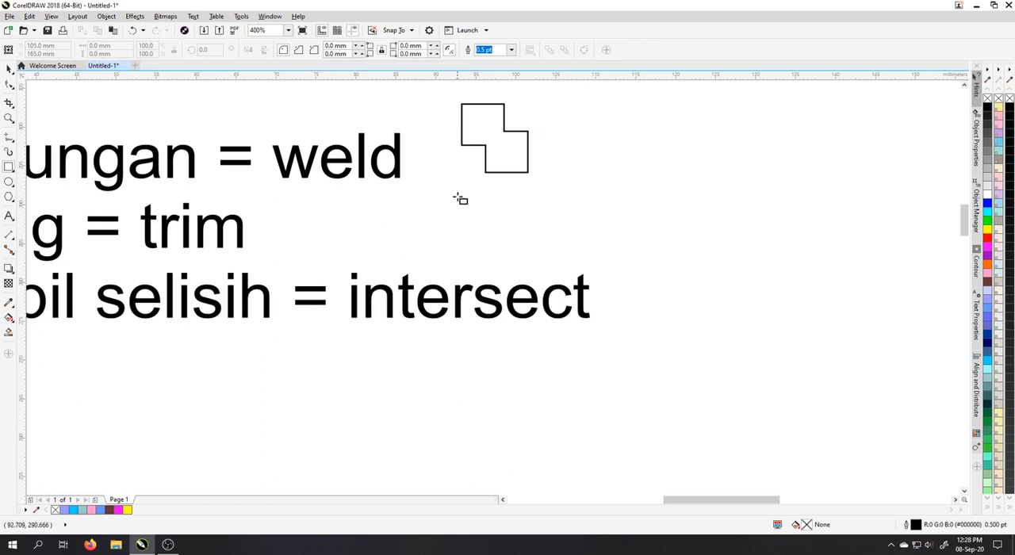
{"action": "left_click_drag", "start_coordinate": [456, 187], "coordinate": [496, 224]}
{"action": "left_click_drag", "start_coordinate": [523, 255], "coordinate": [474, 210]}
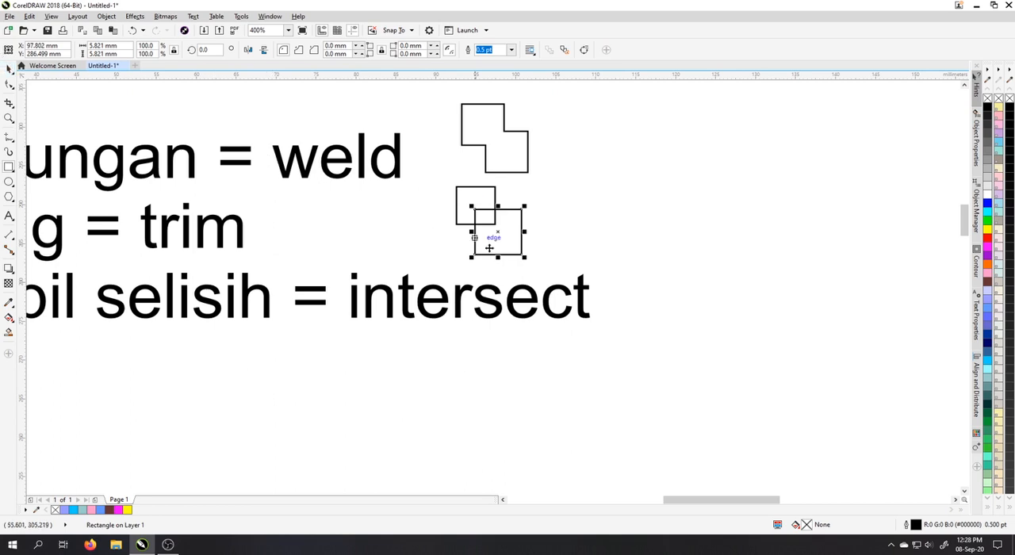
{"action": "key", "text": "space"}
{"action": "left_click_drag", "start_coordinate": [430, 178], "coordinate": [592, 265]}
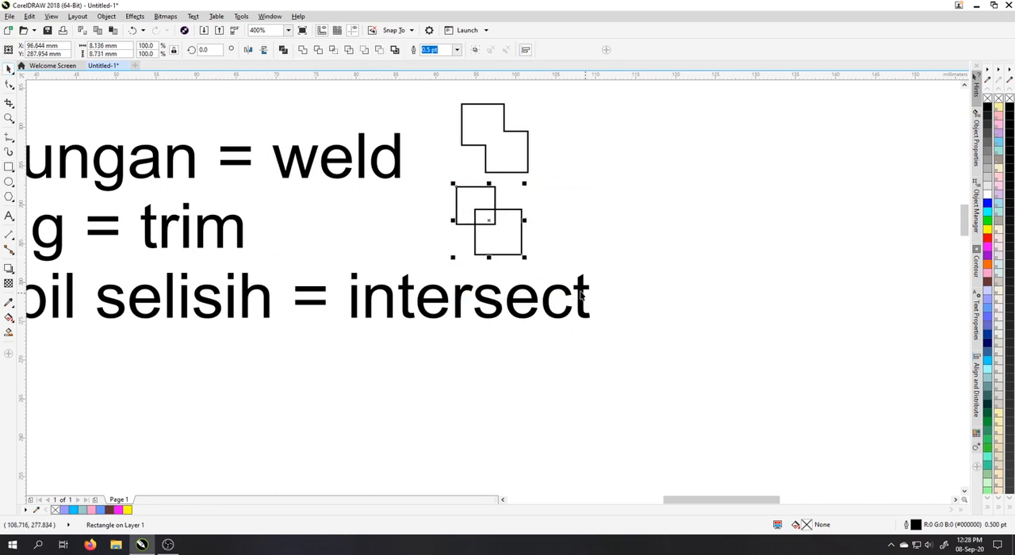
{"action": "left_click", "coordinate": [516, 223]}
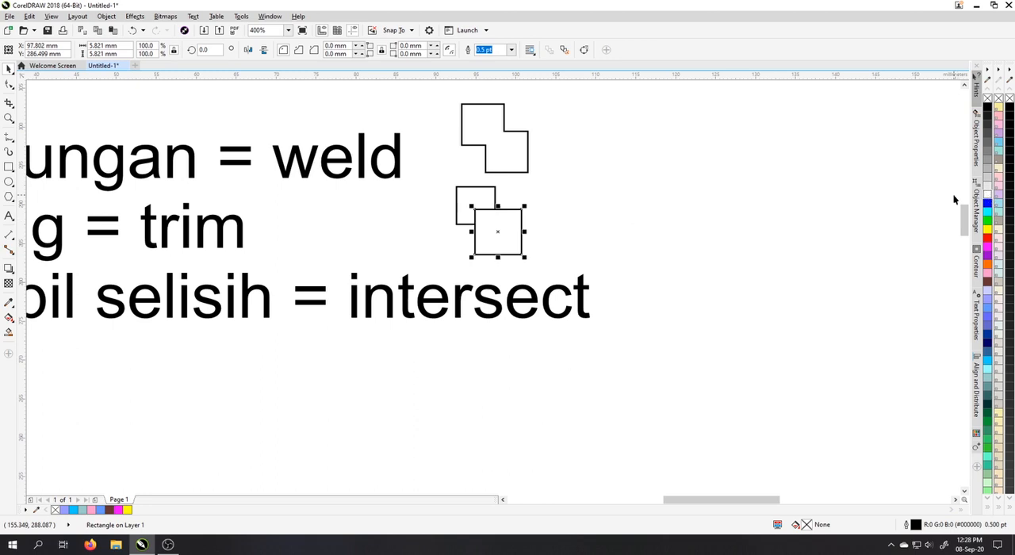
{"action": "key", "text": "Escape"}
Copy the pair of squares beside the "intersect" line and give the copy's front square a dotted outline.
{"action": "left_click_drag", "start_coordinate": [567, 284], "coordinate": [566, 284]}
{"action": "left_click_drag", "start_coordinate": [496, 230], "coordinate": [640, 297]}
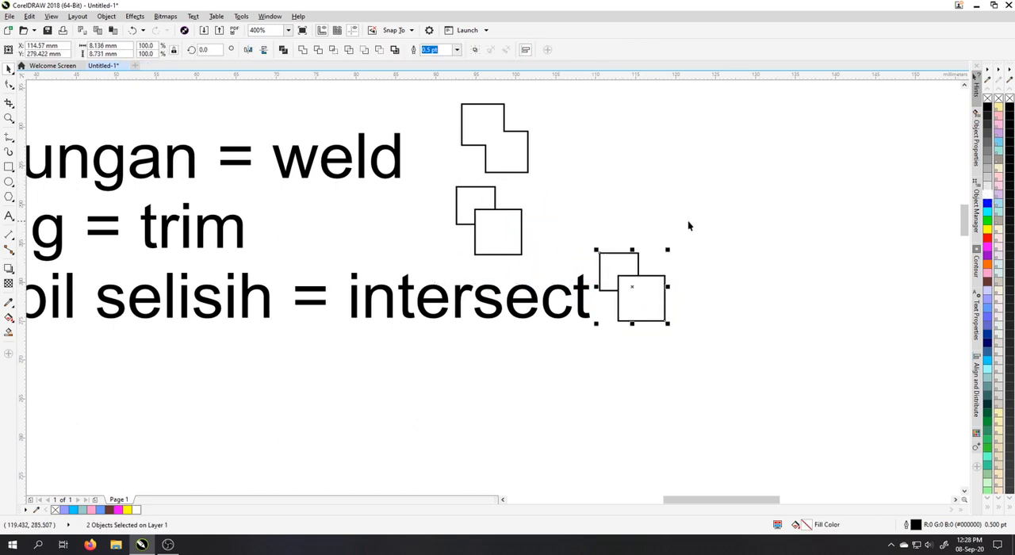
{"action": "left_click", "coordinate": [642, 290]}
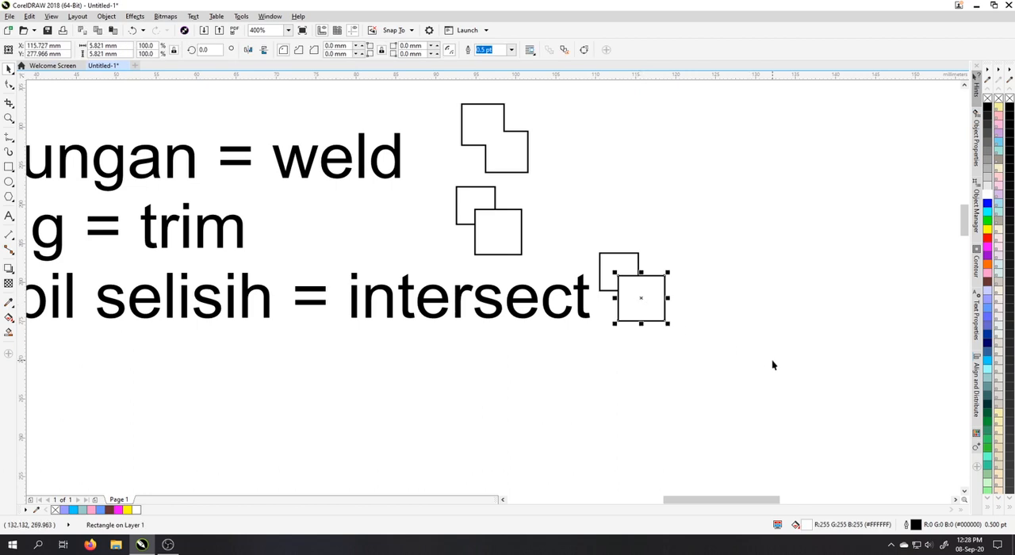
{"action": "key", "text": "F12"}
{"action": "left_click", "coordinate": [475, 238]}
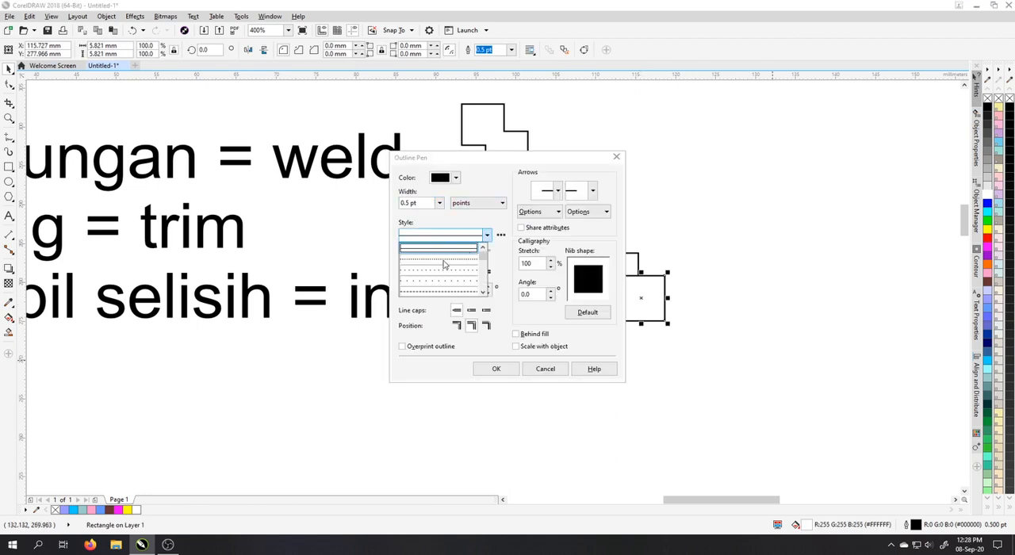
{"action": "left_click", "coordinate": [441, 270]}
{"action": "left_click", "coordinate": [497, 369]}
{"action": "left_click", "coordinate": [702, 362]}
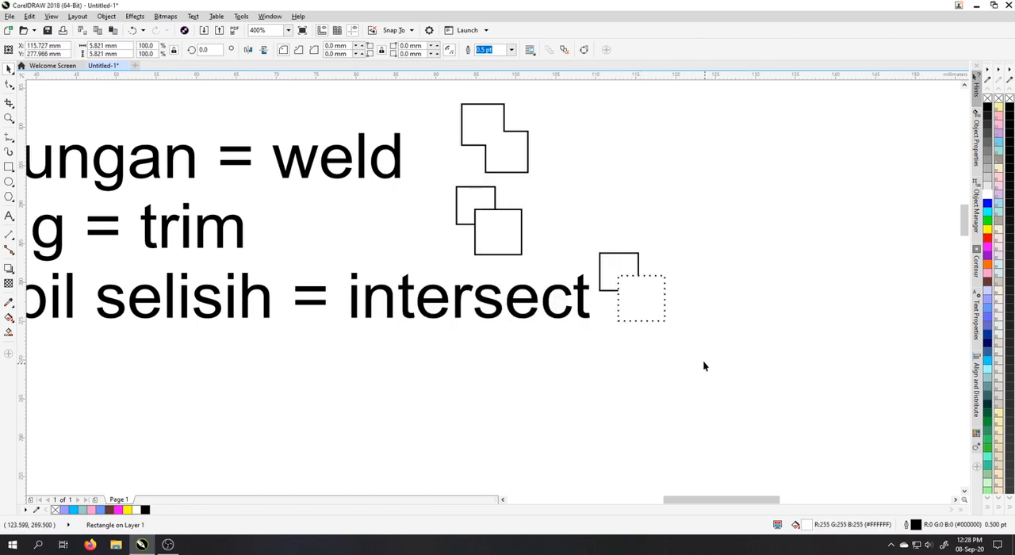
{"action": "left_click", "coordinate": [609, 272]}
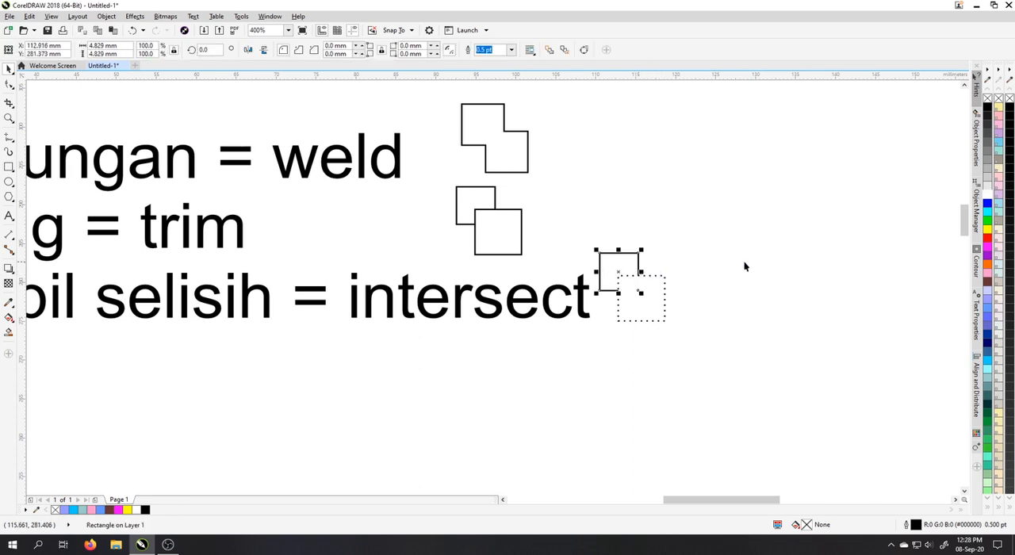
{"action": "left_click", "coordinate": [643, 295]}
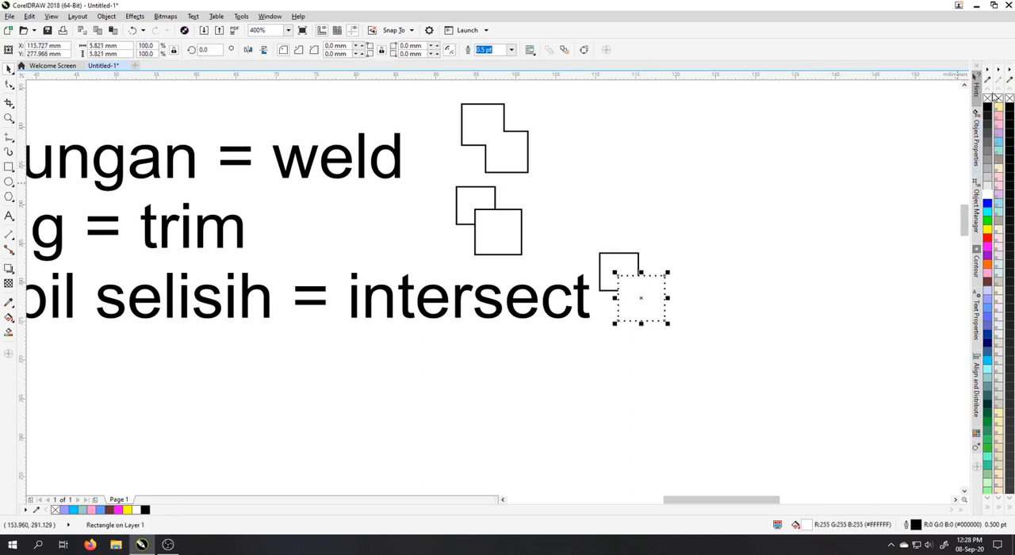
{"action": "left_click", "coordinate": [745, 254]}
Select the page title, the three text lines and all the square icons together.
{"action": "scroll", "coordinate": [745, 255], "scroll_direction": "down", "scroll_amount": 2}
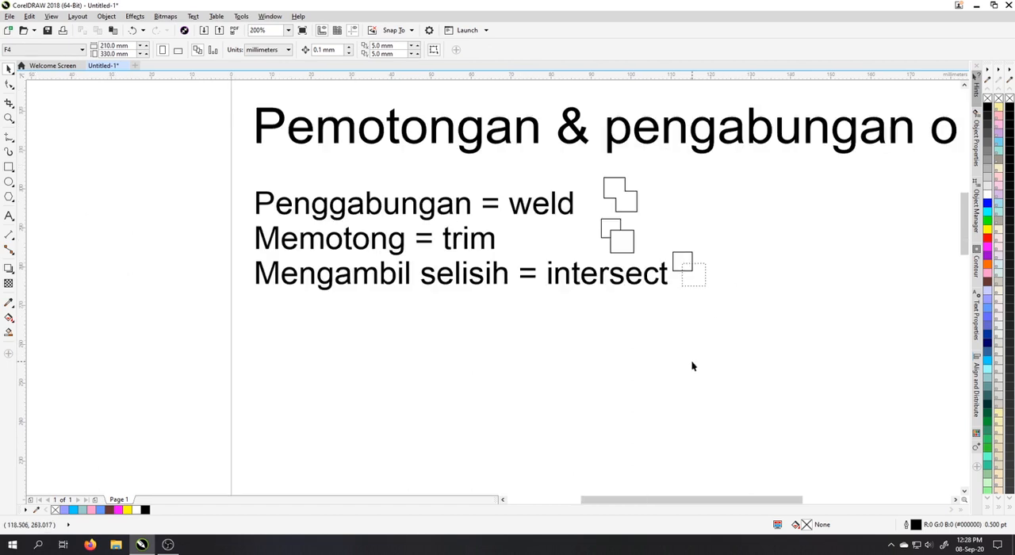
{"action": "scroll", "coordinate": [474, 296], "scroll_direction": "down", "scroll_amount": 1}
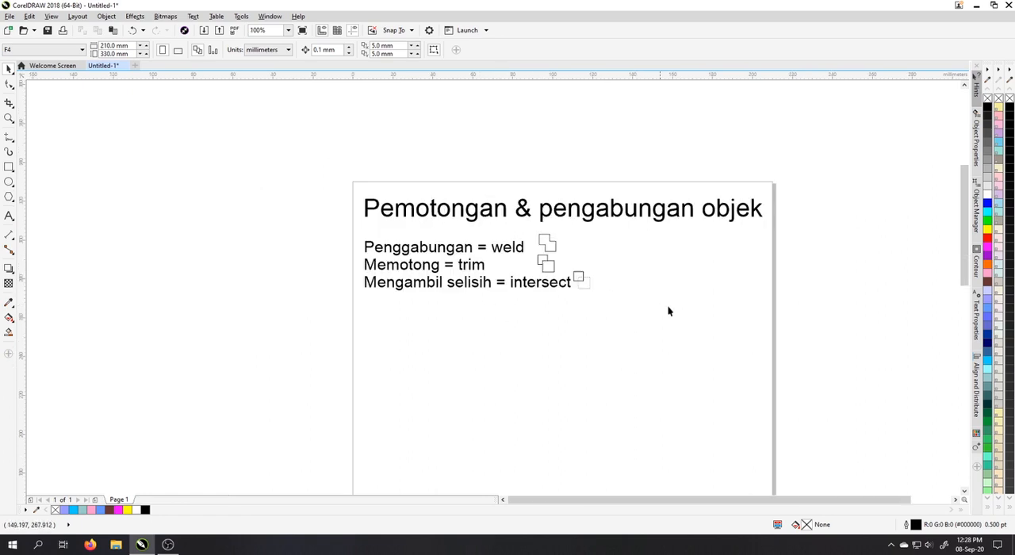
{"action": "left_click_drag", "start_coordinate": [830, 321], "coordinate": [345, 184]}
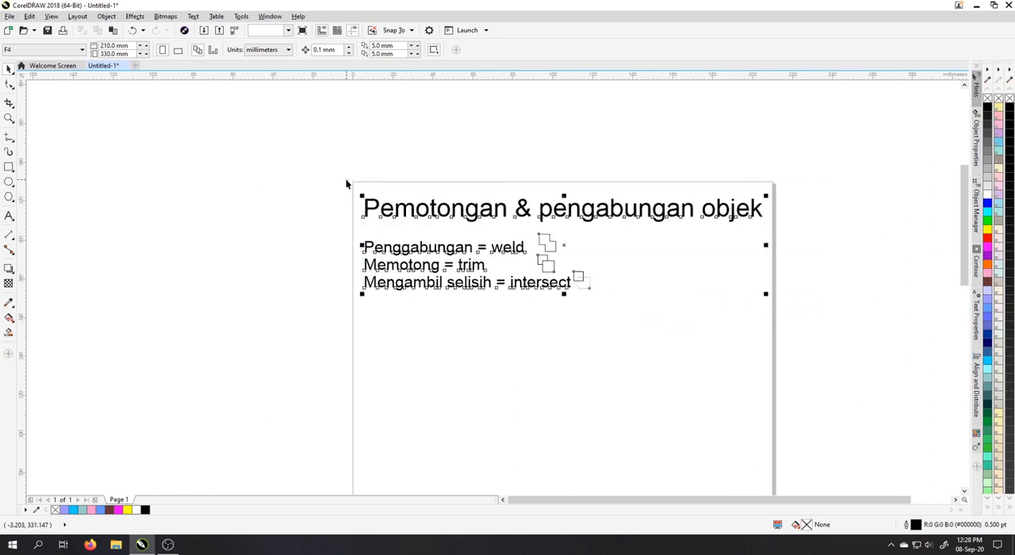